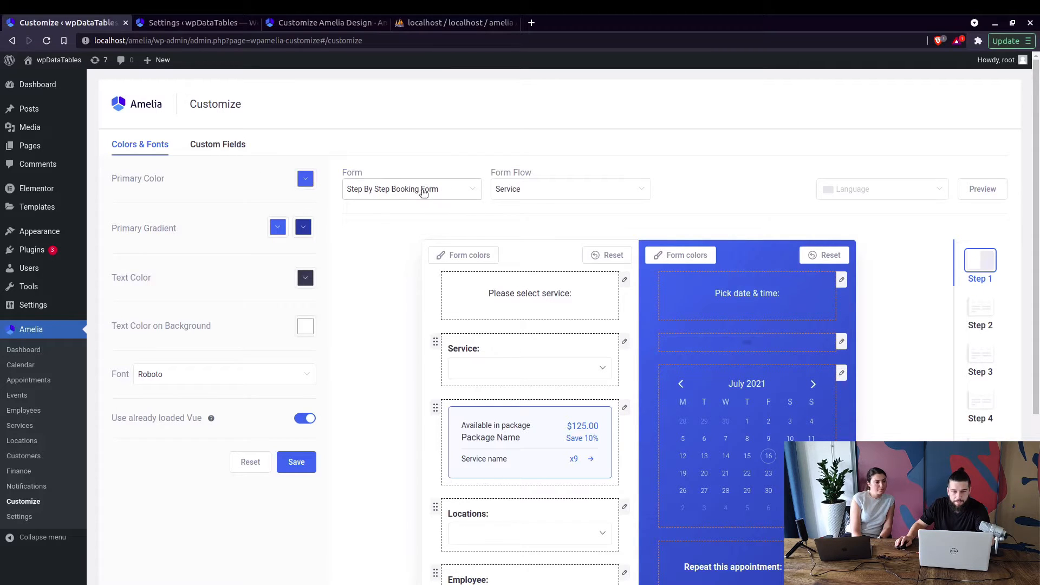
Set the background color of the service selection form to mint green, about rgba(145, 227, 193, 1)
{"action": "left_click", "coordinate": [470, 259]}
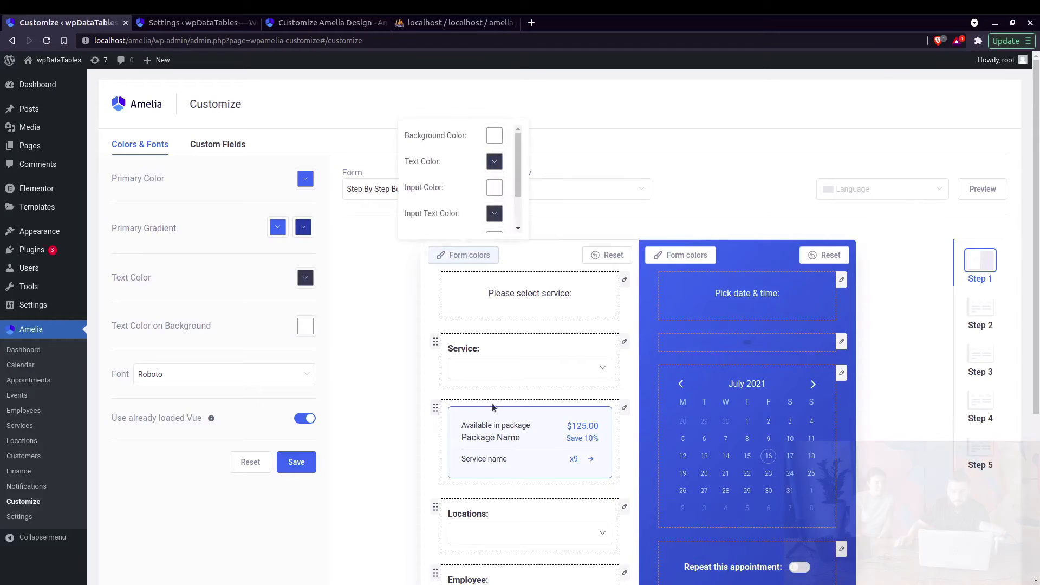
{"action": "left_click", "coordinate": [494, 135]}
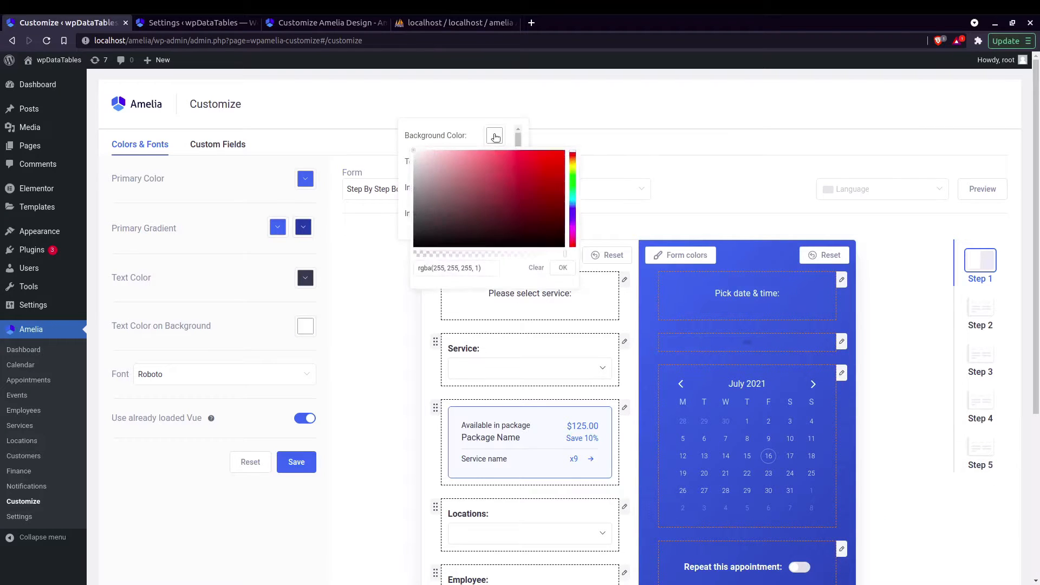
{"action": "left_click", "coordinate": [574, 194]}
{"action": "left_click", "coordinate": [468, 161]}
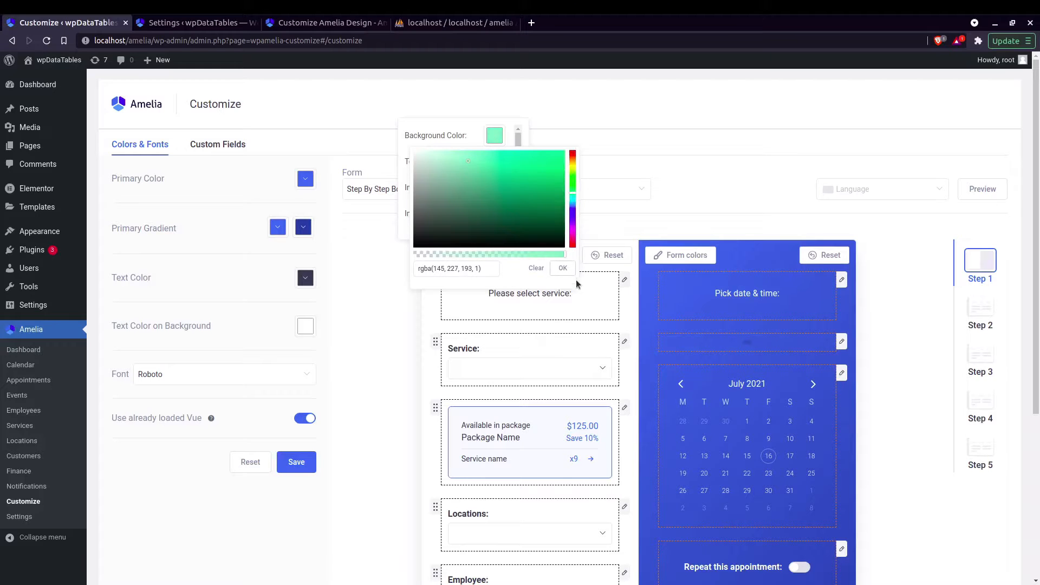
{"action": "left_click", "coordinate": [561, 268]}
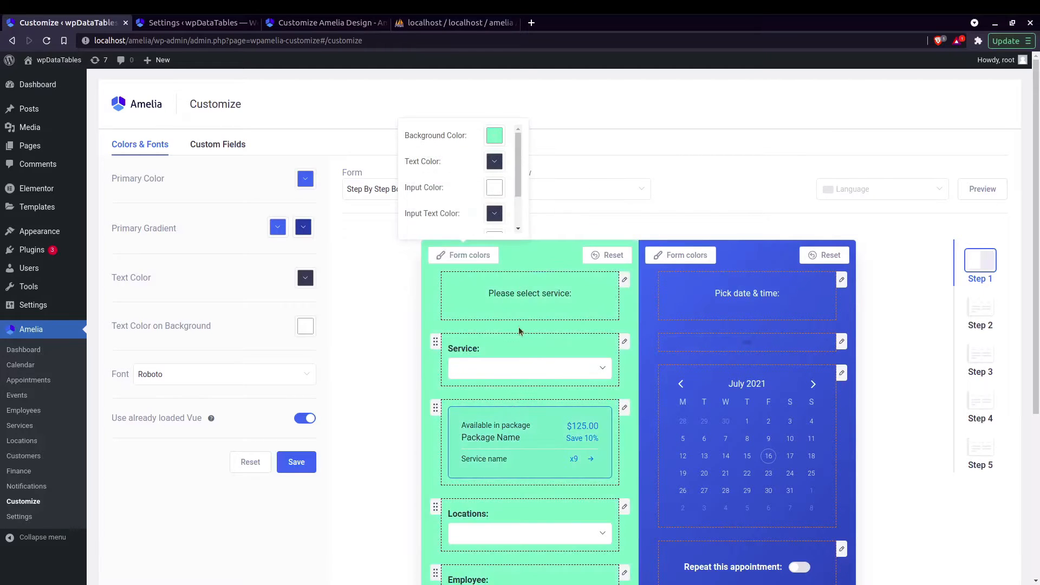
Set the text color of the service selection form to red, about rgba(228, 73, 50, 1)
{"action": "left_click", "coordinate": [493, 163]}
{"action": "left_click", "coordinate": [574, 183]}
{"action": "left_click", "coordinate": [532, 187]}
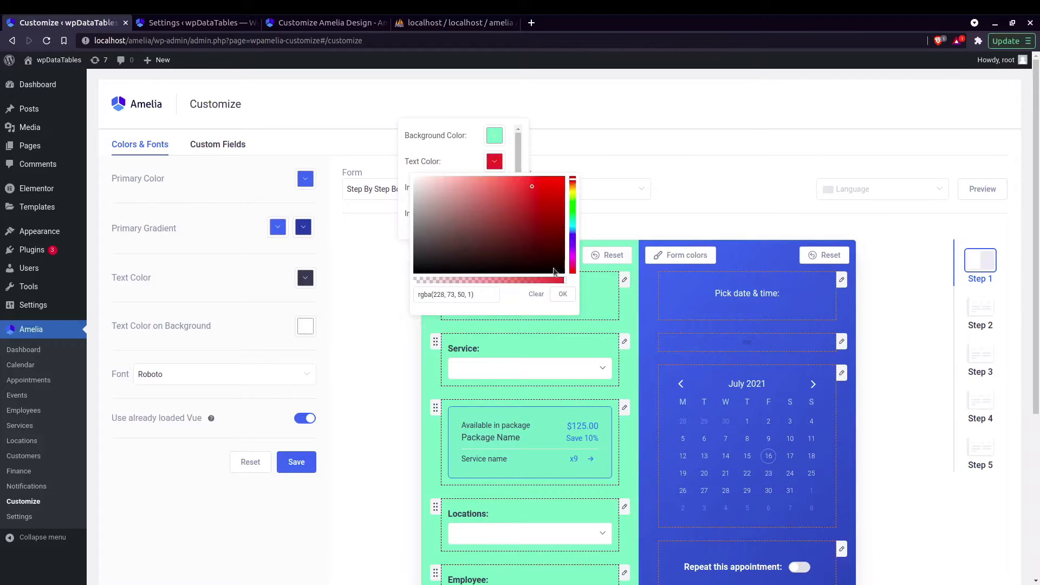
{"action": "left_click", "coordinate": [463, 328]}
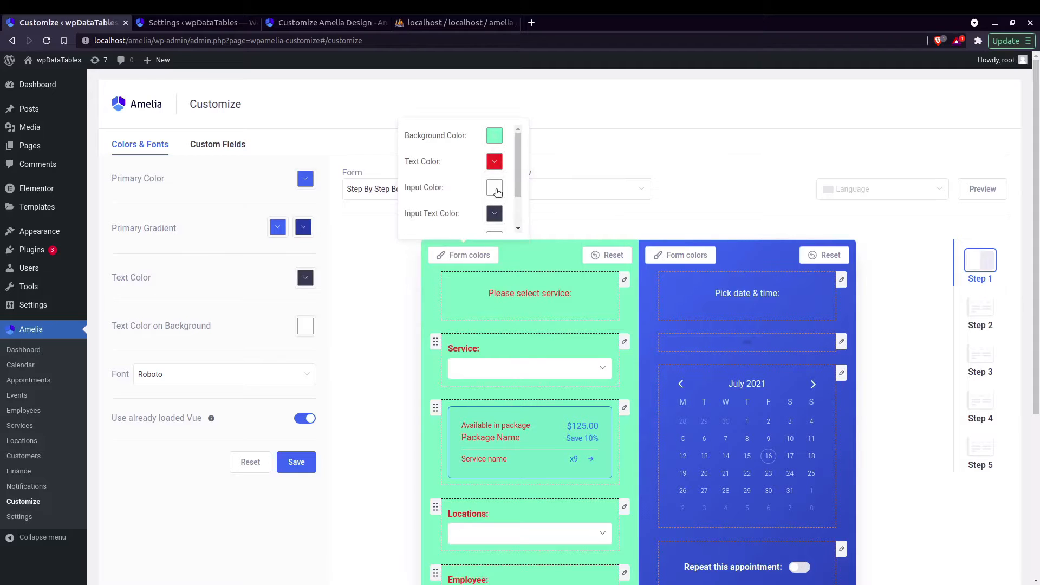
Set the input color of the service selection form to a medium blue
{"action": "left_click", "coordinate": [495, 188]}
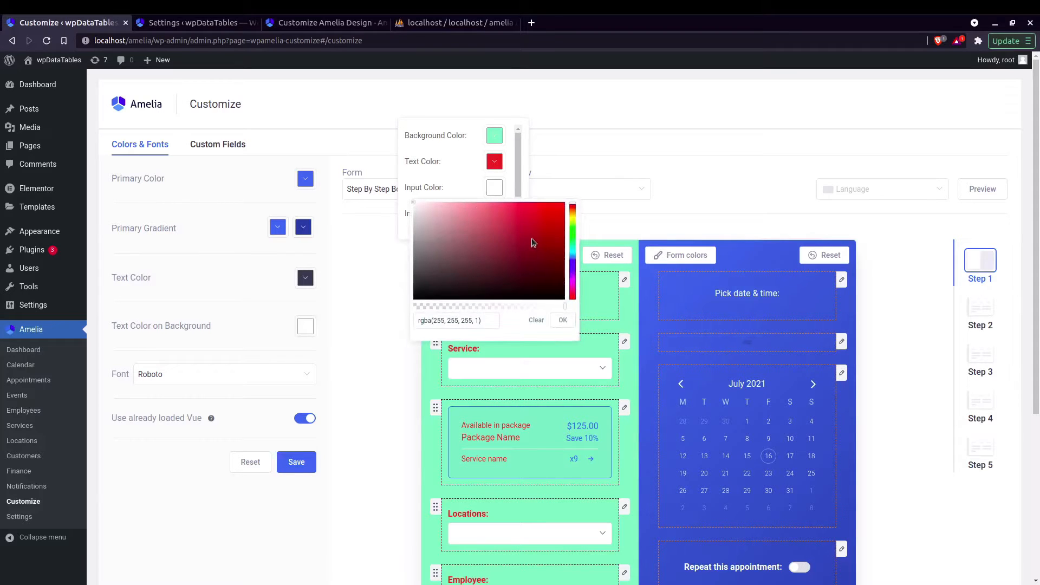
{"action": "left_click_drag", "start_coordinate": [575, 240], "coordinate": [572, 258]}
{"action": "left_click", "coordinate": [515, 210]}
{"action": "left_click", "coordinate": [563, 321]}
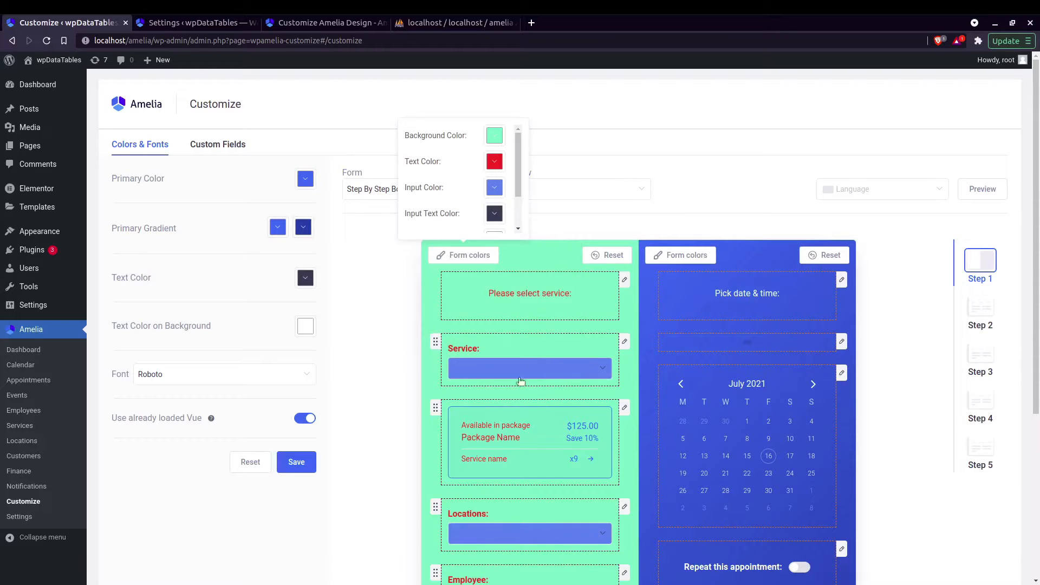
Set the input text color to bright green, about rgba(98, 230, 66, 1), and select Service 1 in the Service field to preview it
{"action": "scroll", "coordinate": [474, 201], "scroll_direction": "down", "scroll_amount": 1}
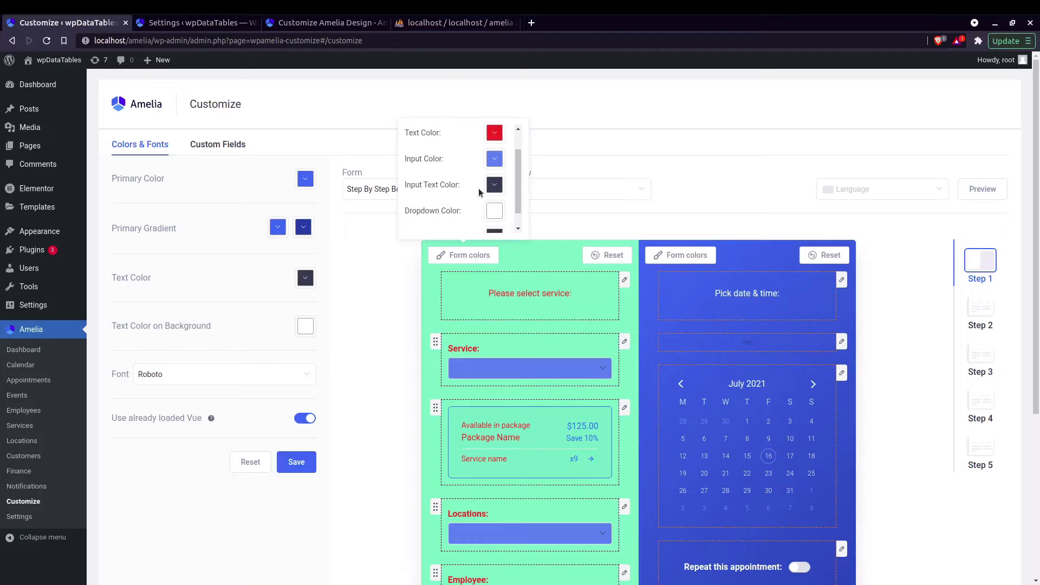
{"action": "left_click", "coordinate": [495, 185]}
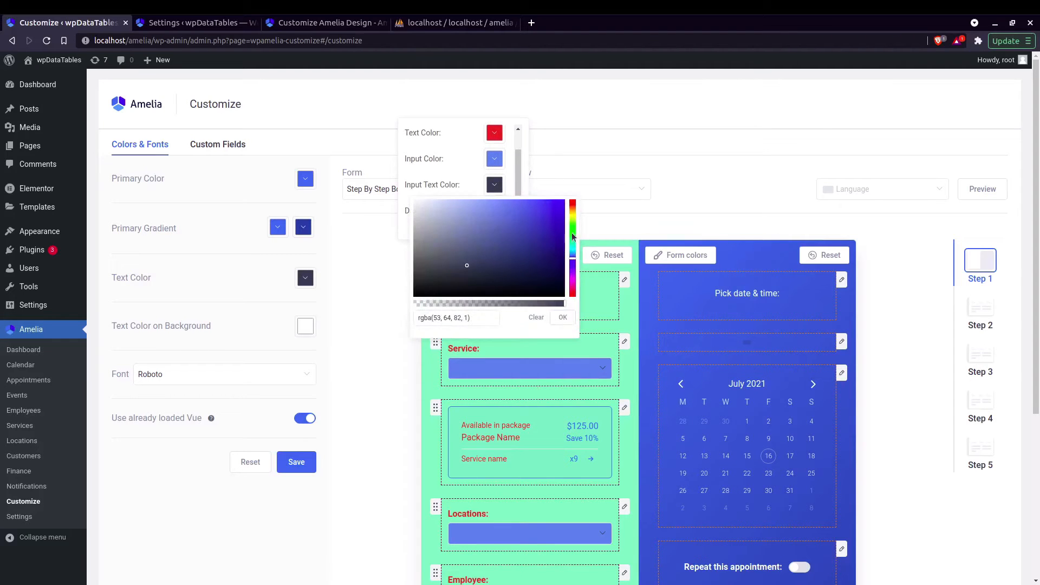
{"action": "left_click", "coordinate": [571, 232]}
{"action": "left_click", "coordinate": [522, 209]}
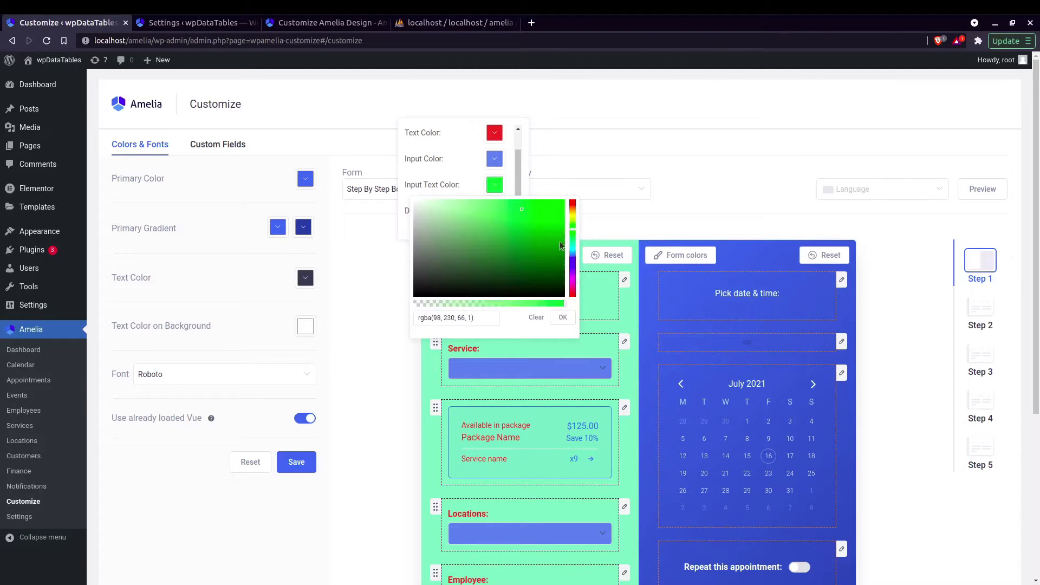
{"action": "left_click", "coordinate": [562, 317]}
{"action": "left_click", "coordinate": [566, 363]}
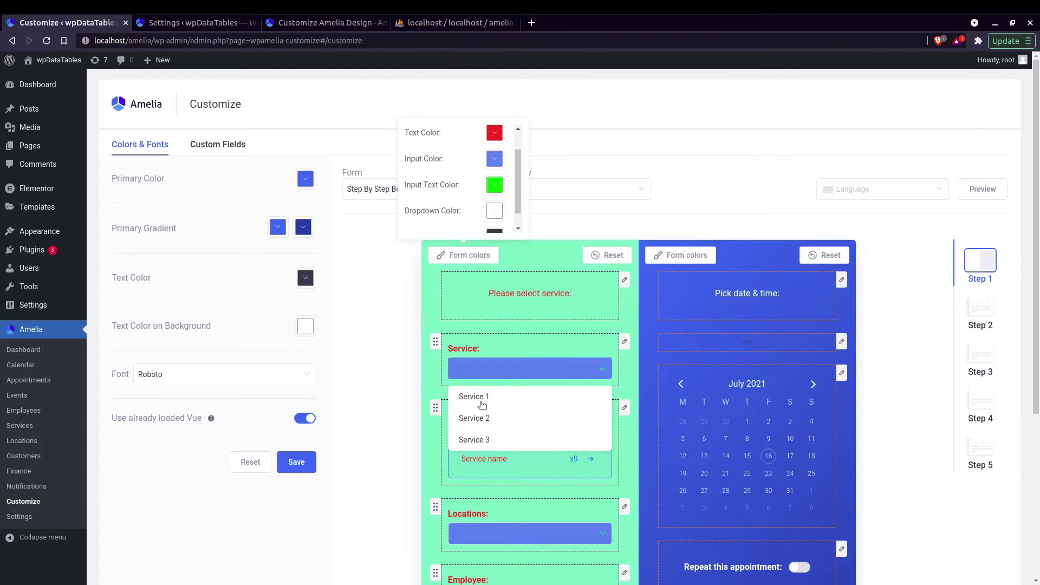
{"action": "left_click", "coordinate": [479, 401]}
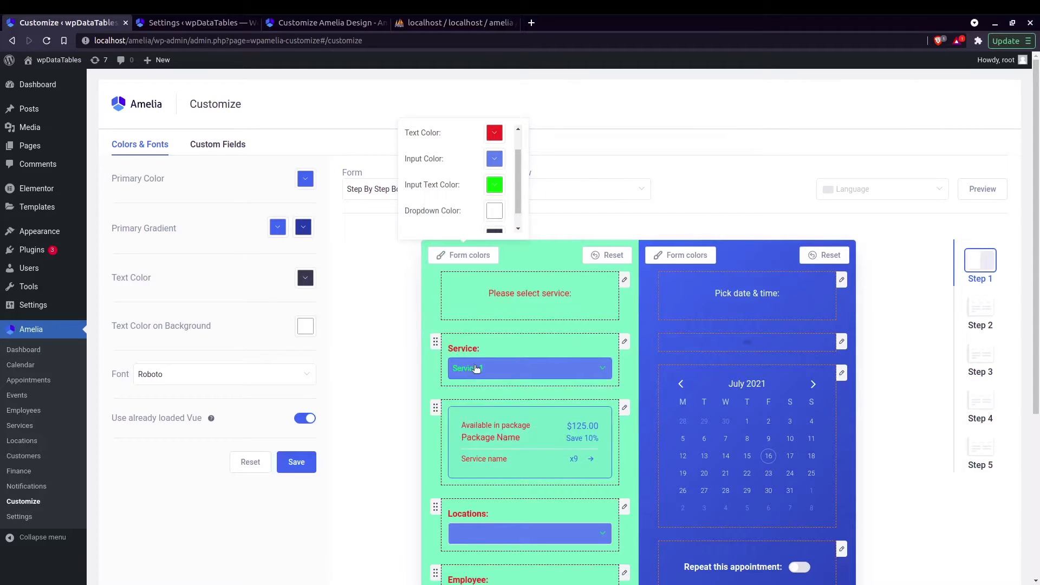
Set the dropdown color to magenta, about rgba(204, 95, 218, 1), and expand the Service list to preview it
{"action": "scroll", "coordinate": [497, 201], "scroll_direction": "down", "scroll_amount": 1}
{"action": "left_click", "coordinate": [494, 192]}
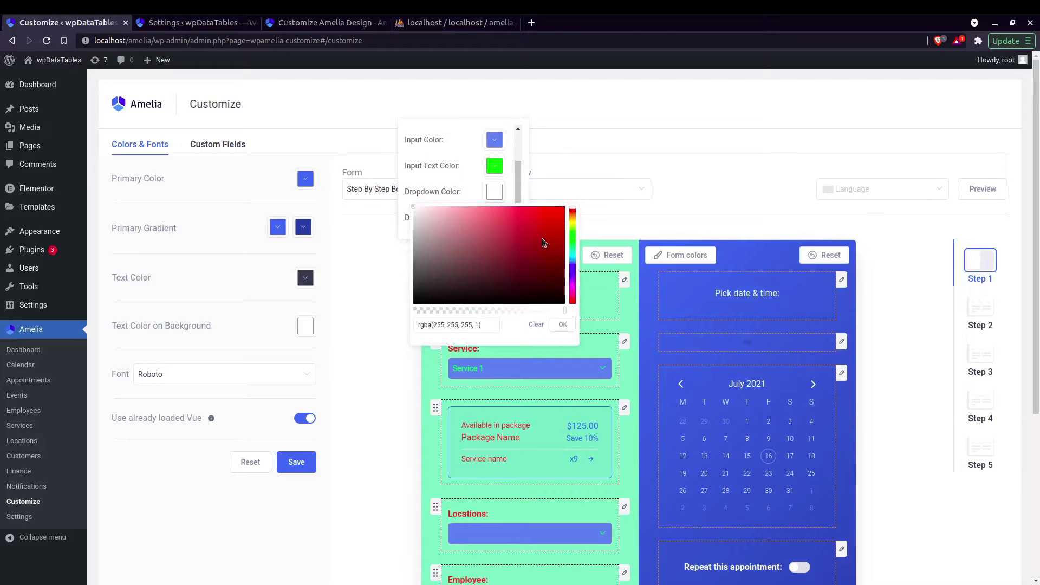
{"action": "left_click", "coordinate": [572, 282]}
{"action": "left_click", "coordinate": [499, 220]}
{"action": "left_click", "coordinate": [563, 324]}
{"action": "left_click", "coordinate": [587, 369]}
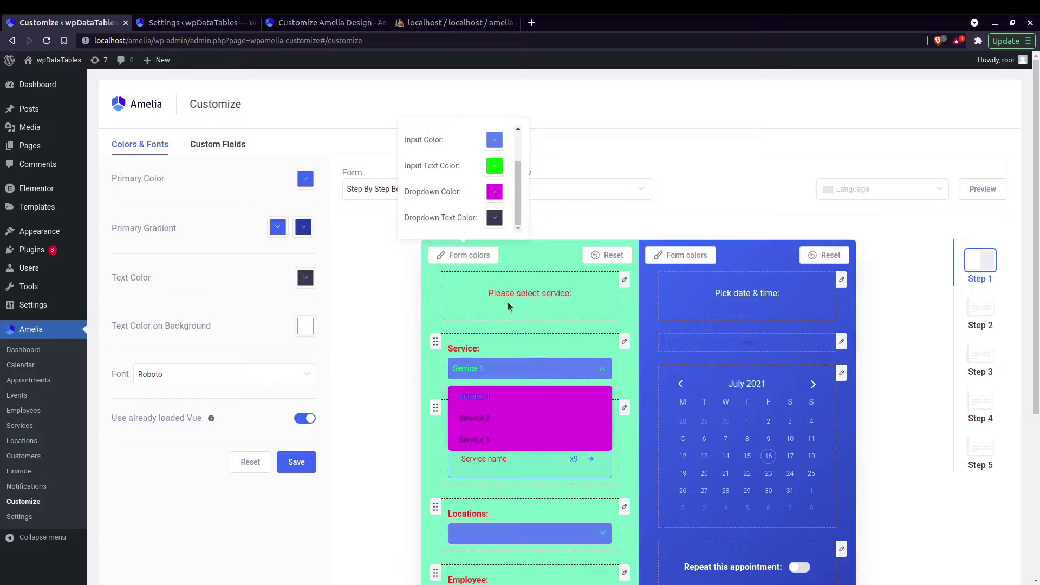
Set the dropdown text color to near-white, about rgba(251, 253, 255, 1), and preview it in the Service list
{"action": "scroll", "coordinate": [473, 208], "scroll_direction": "down", "scroll_amount": 1}
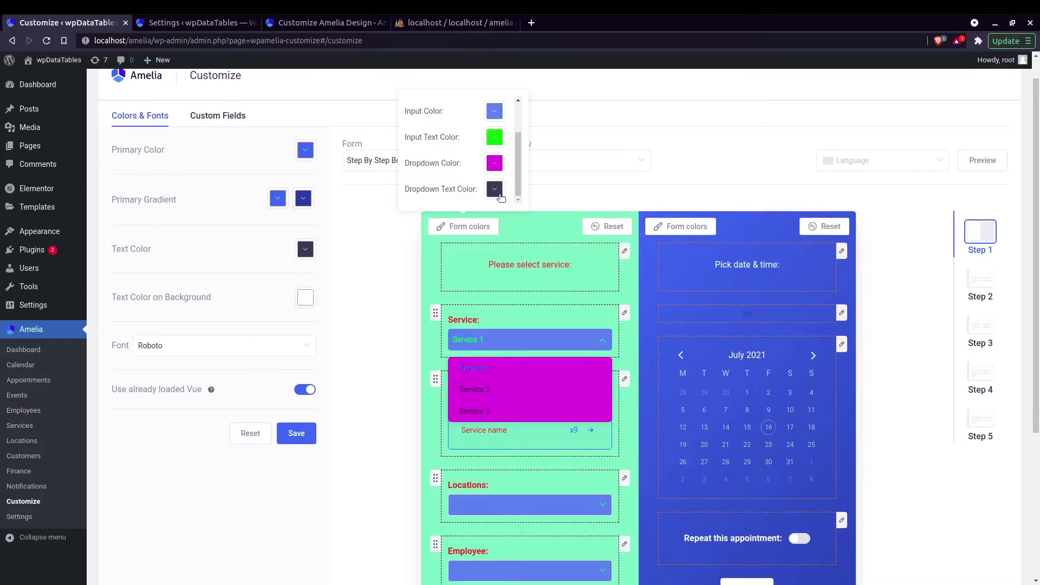
{"action": "left_click", "coordinate": [499, 194]}
{"action": "left_click", "coordinate": [415, 206]}
{"action": "left_click", "coordinate": [415, 205]}
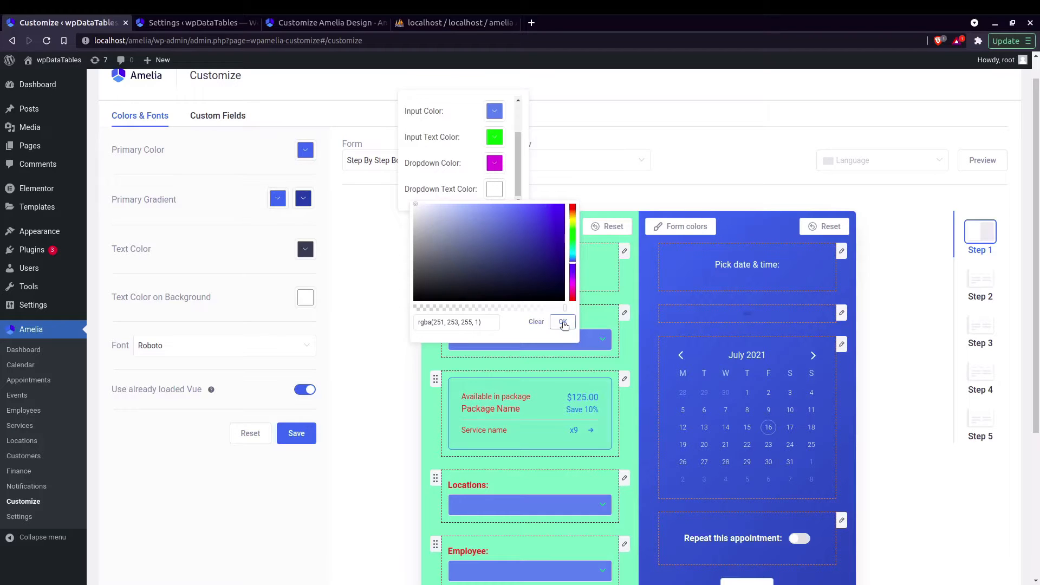
{"action": "left_click", "coordinate": [564, 323]}
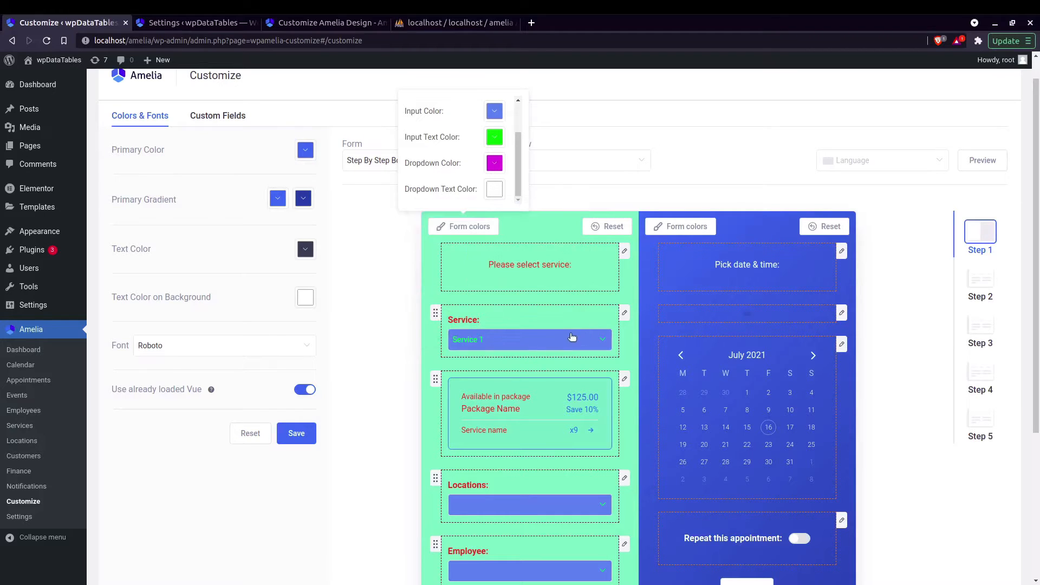
{"action": "left_click", "coordinate": [577, 339]}
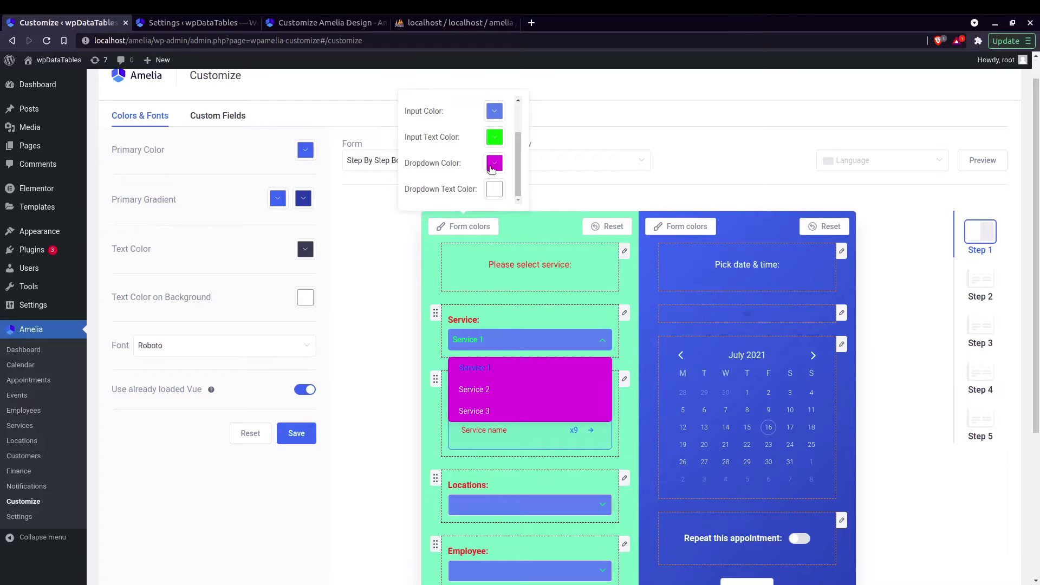
Lower the opacity of the magenta dropdown color to a pale, mostly transparent tint and preview it in the Service list
{"action": "left_click", "coordinate": [493, 164]}
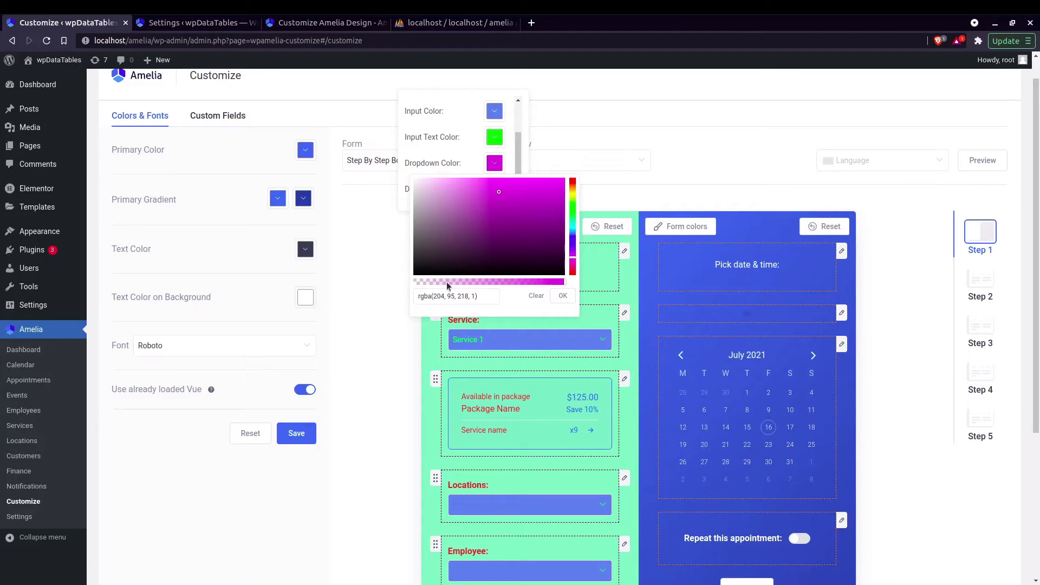
{"action": "left_click_drag", "start_coordinate": [563, 282], "coordinate": [467, 283]}
{"action": "left_click", "coordinate": [570, 338]}
{"action": "left_click", "coordinate": [571, 340]}
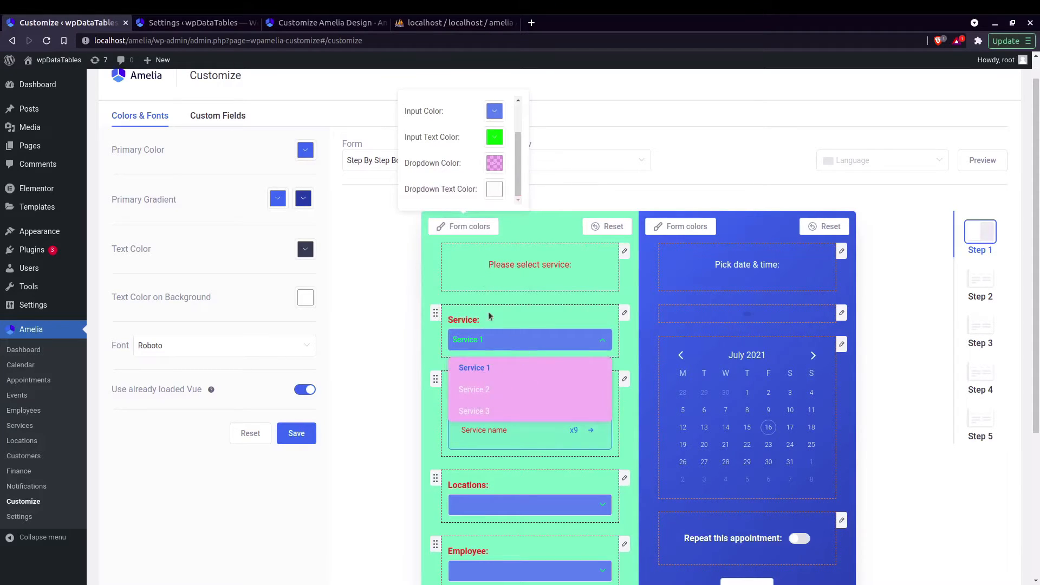
Raise the dropdown color's opacity to 0.97 and check the expanded Service list
{"action": "left_click", "coordinate": [494, 163]}
{"action": "left_click", "coordinate": [560, 281]}
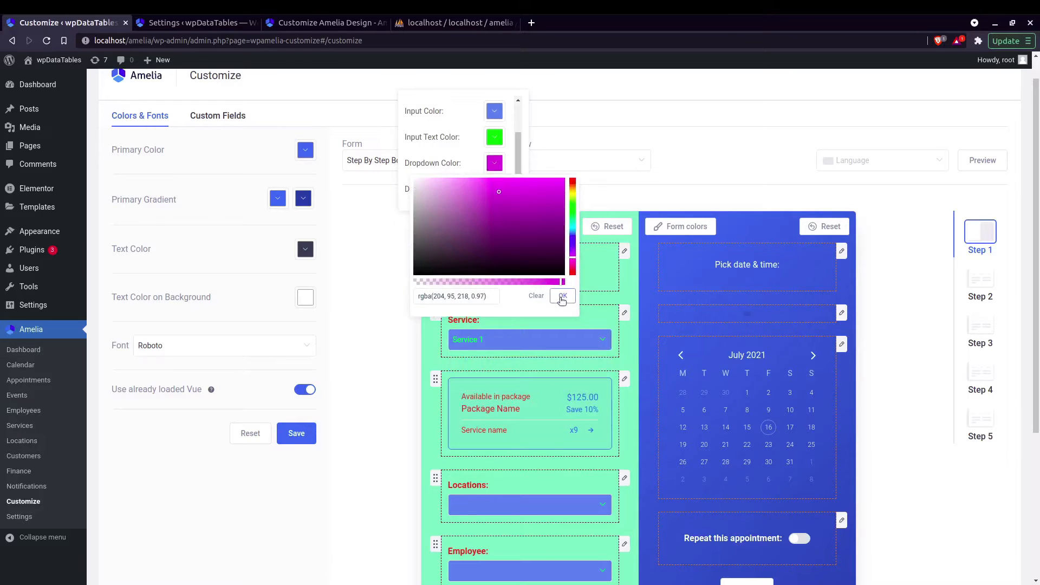
{"action": "left_click", "coordinate": [555, 348]}
{"action": "left_click", "coordinate": [523, 347]}
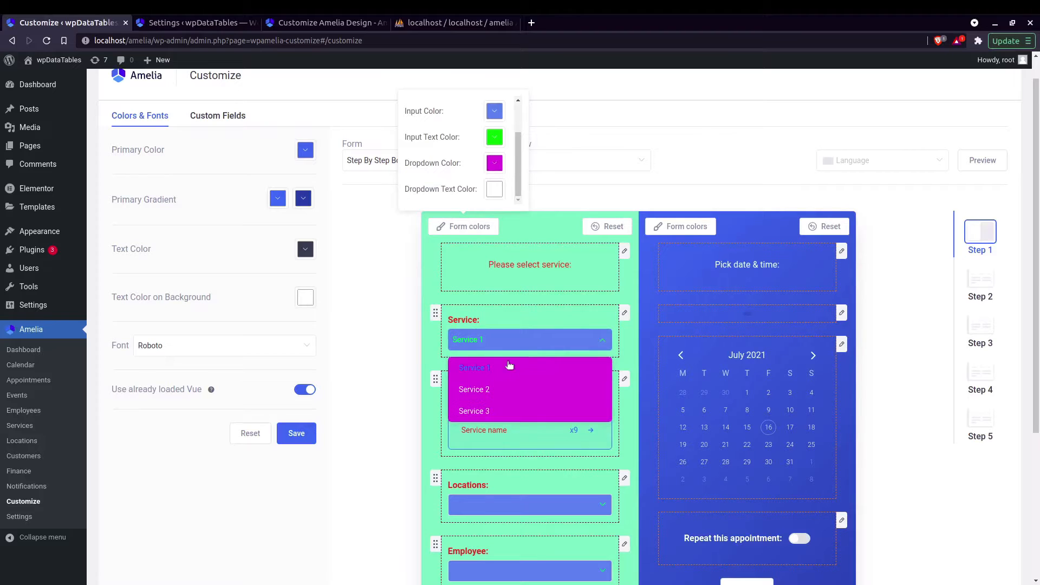
Make the magenta dropdown color roughly half transparent, confirm it, and close the form color settings
{"action": "left_click", "coordinate": [493, 165]}
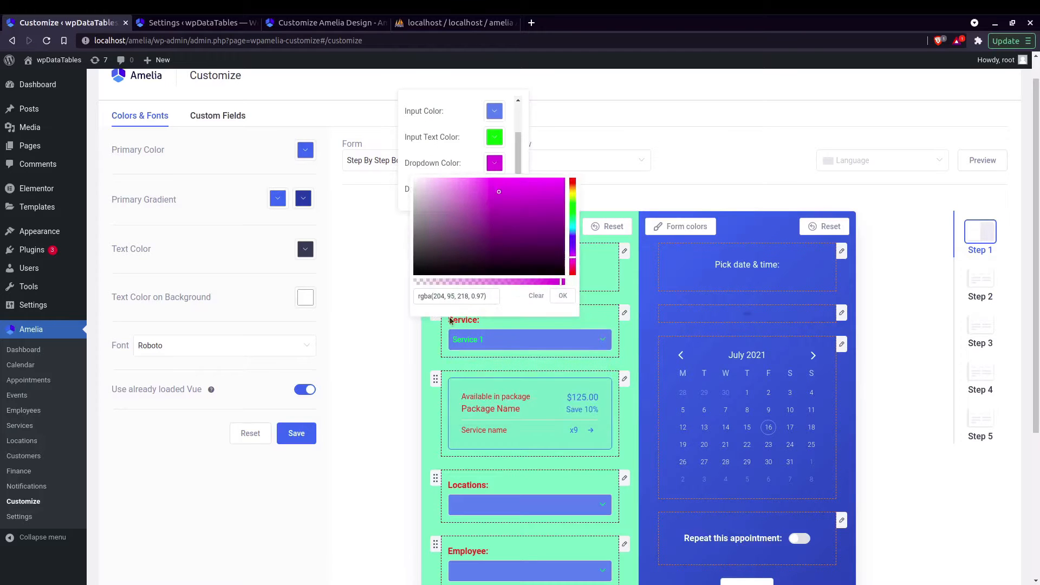
{"action": "left_click", "coordinate": [502, 282]}
{"action": "left_click", "coordinate": [561, 296]}
{"action": "scroll", "coordinate": [551, 404], "scroll_direction": "down", "scroll_amount": 2}
{"action": "scroll", "coordinate": [555, 267], "scroll_direction": "up", "scroll_amount": 2}
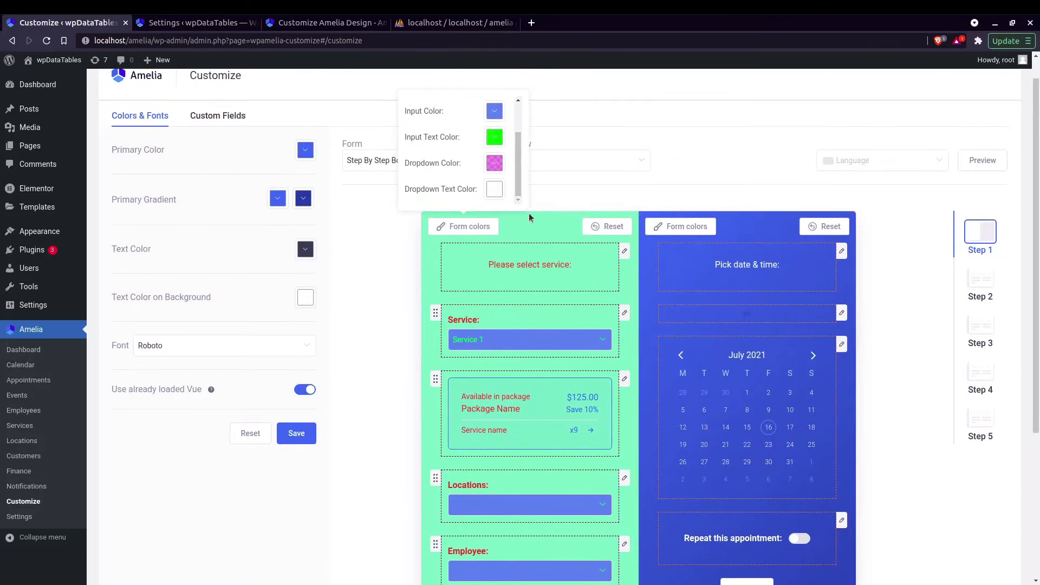
{"action": "left_click", "coordinate": [573, 225]}
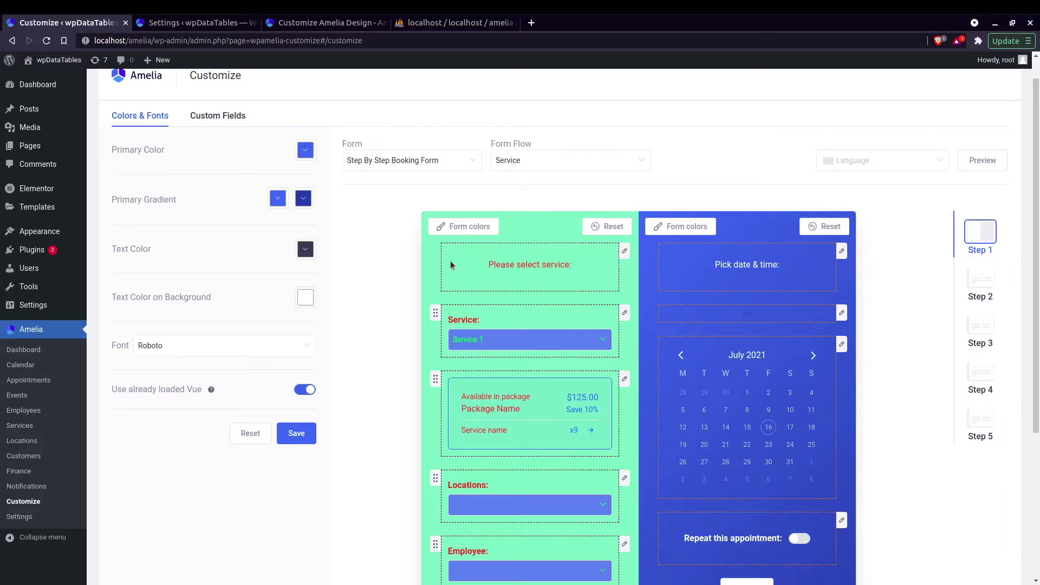
Replace the "Please select service" heading label with "Milenium Falcon"
{"action": "left_click_drag", "start_coordinate": [488, 267], "coordinate": [567, 264]}
{"action": "left_click", "coordinate": [544, 266]}
{"action": "left_click", "coordinate": [624, 253]}
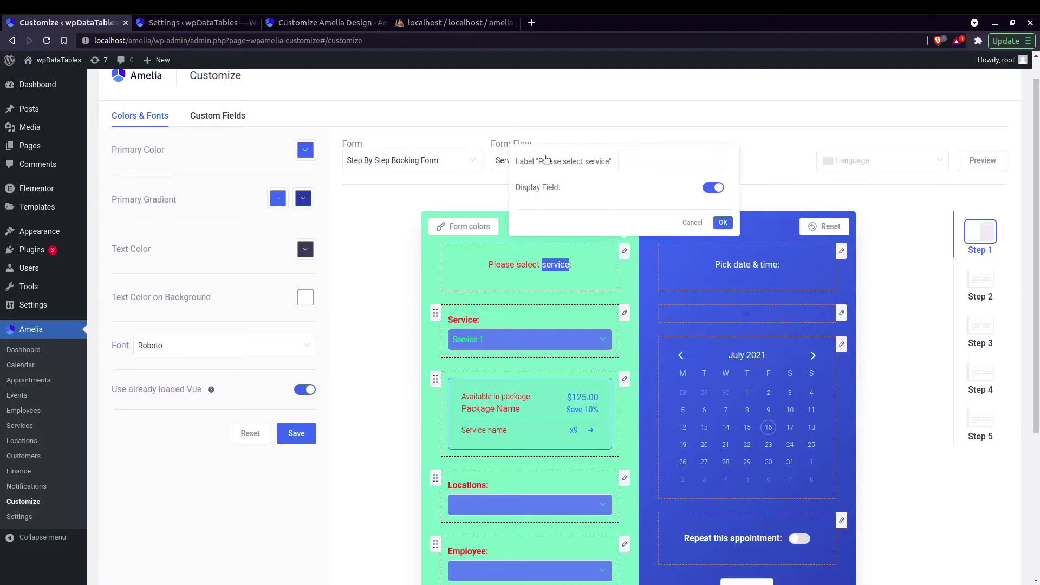
{"action": "left_click", "coordinate": [625, 163]}
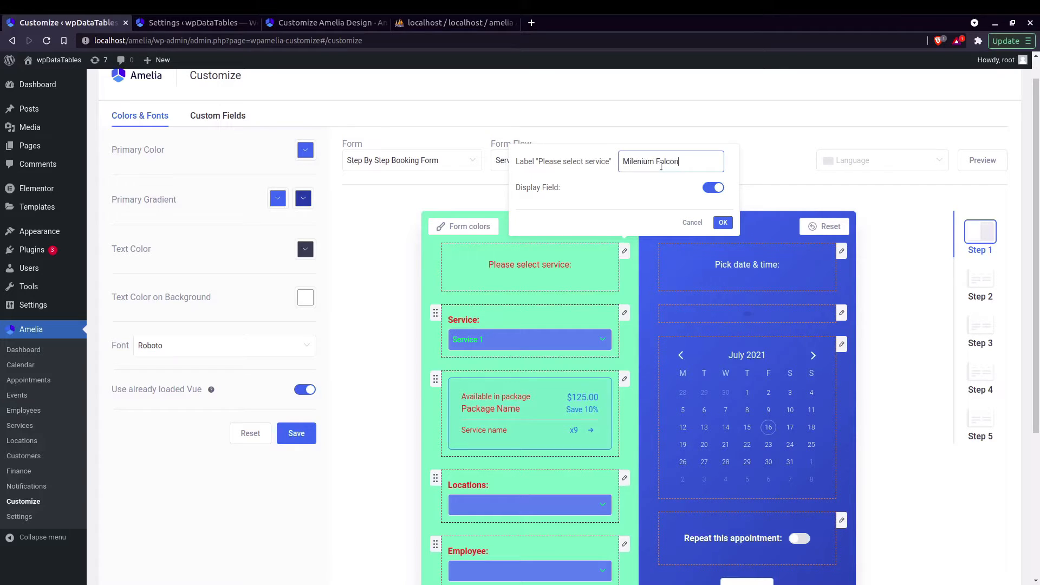
{"action": "left_click", "coordinate": [722, 222]}
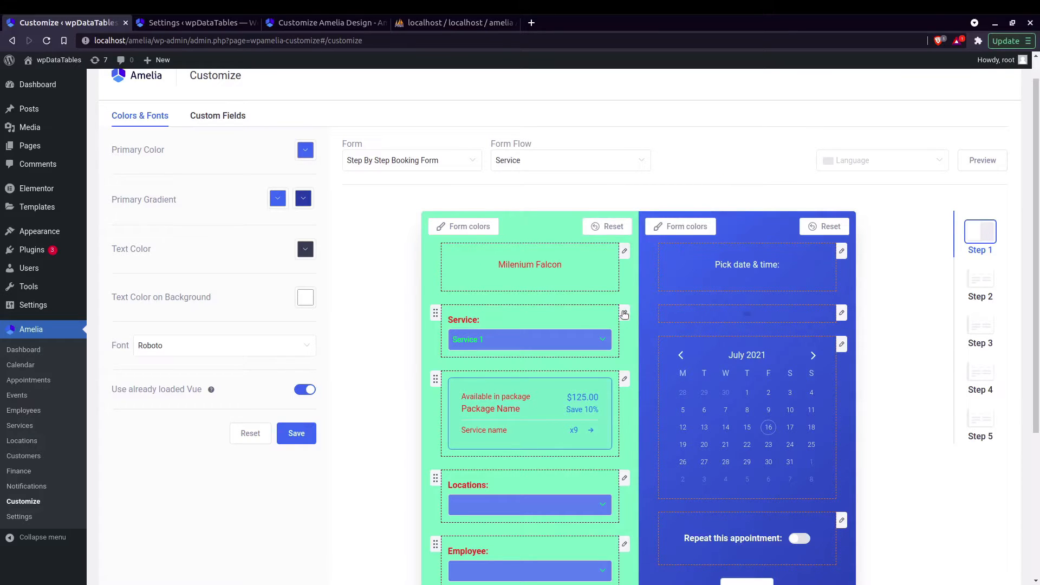
{"action": "left_click", "coordinate": [625, 313]}
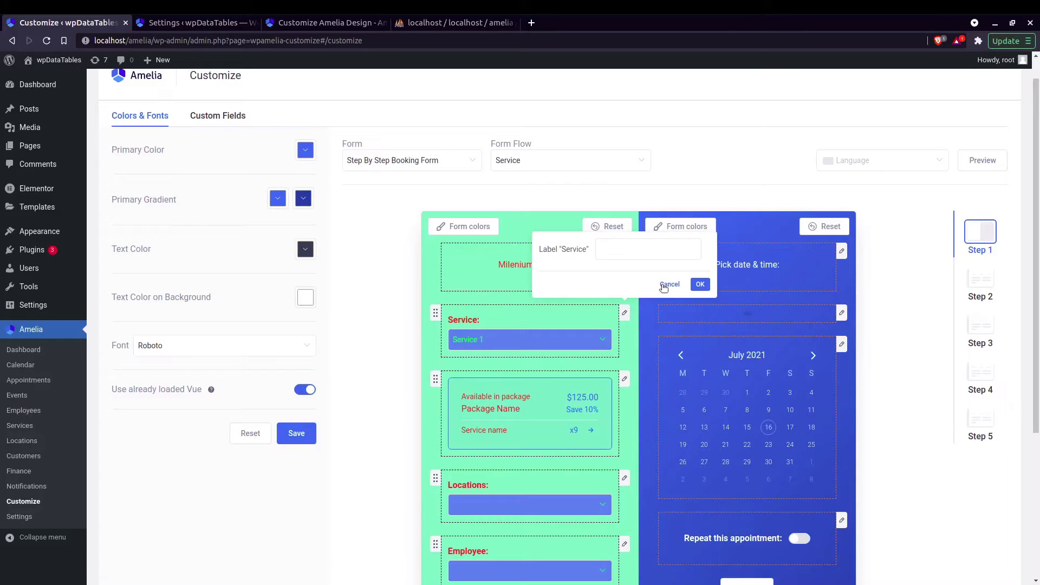
{"action": "left_click", "coordinate": [668, 284]}
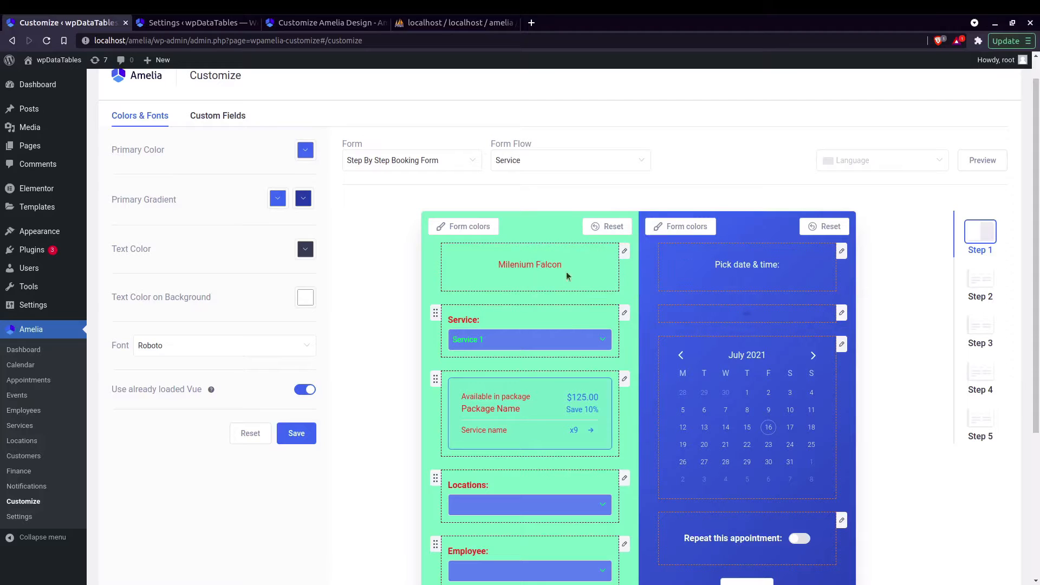
{"action": "left_click", "coordinate": [873, 157]}
{"action": "left_click", "coordinate": [940, 162]}
Change the label of the Service field to "Appointment"
{"action": "left_click", "coordinate": [624, 312]}
{"action": "left_click", "coordinate": [630, 250]}
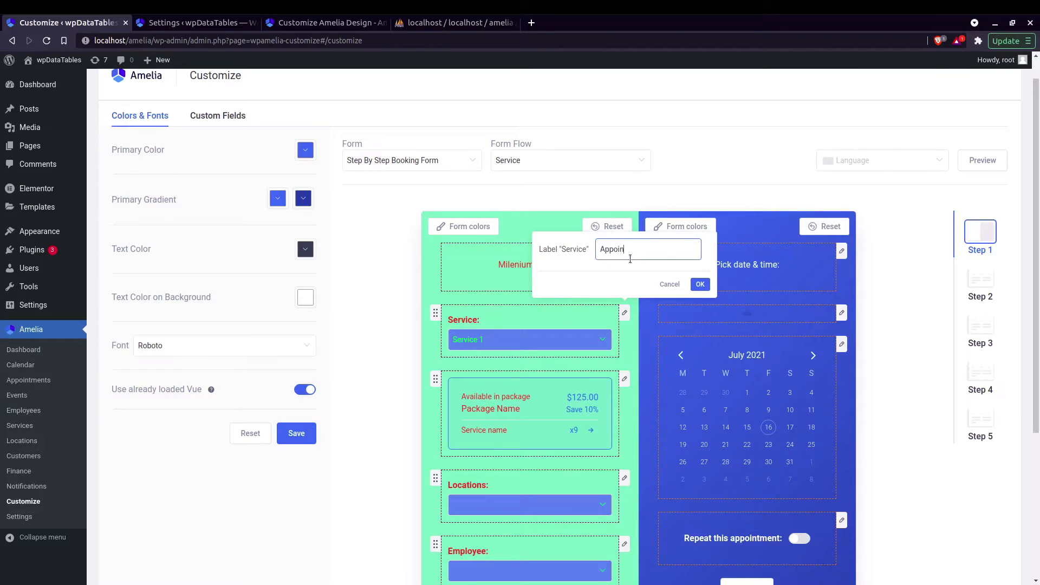
{"action": "left_click", "coordinate": [700, 284]}
Examine the package field's label and display options, leaving them as they are
{"action": "scroll", "coordinate": [528, 354], "scroll_direction": "down", "scroll_amount": 1}
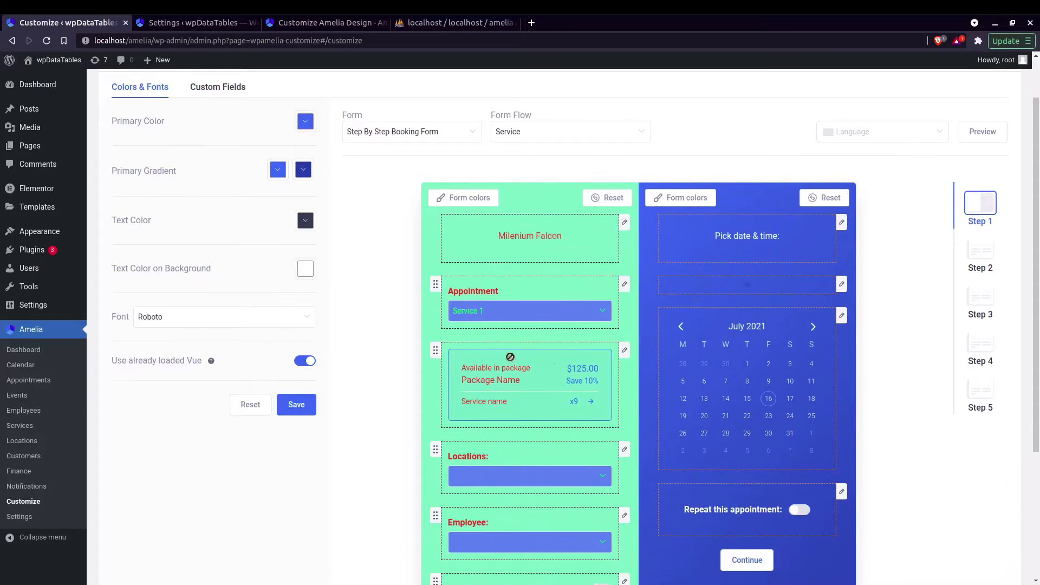
{"action": "left_click", "coordinate": [625, 350]}
{"action": "left_click", "coordinate": [690, 322]}
{"action": "left_click", "coordinate": [624, 351]}
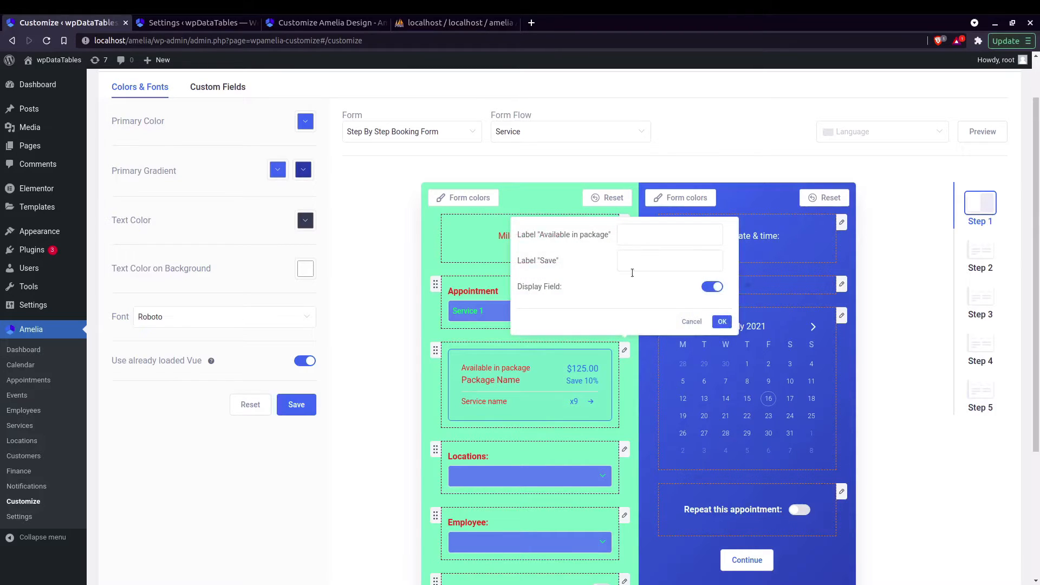
{"action": "left_click", "coordinate": [723, 321]}
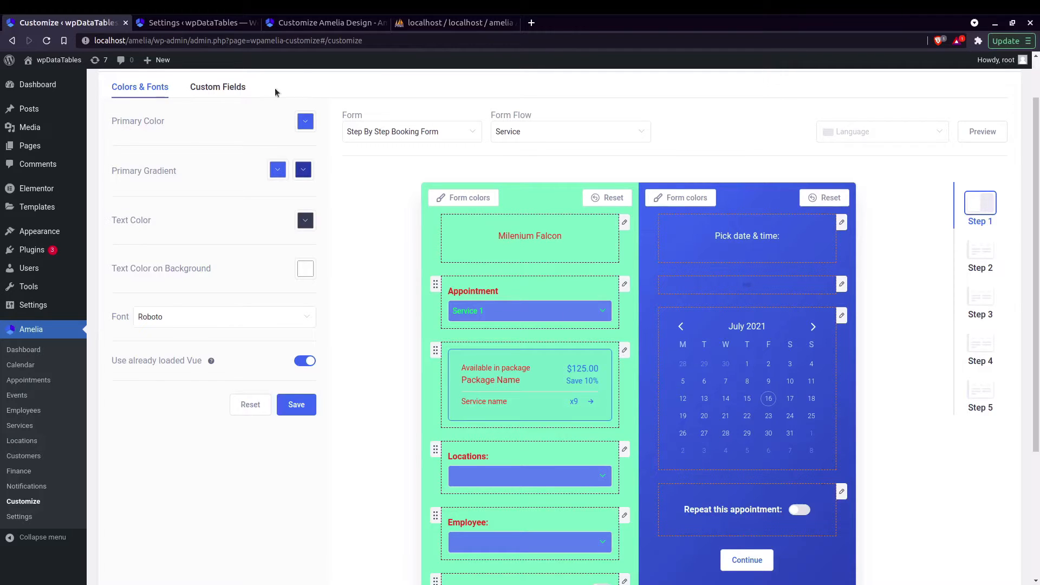
Open the site's front end in a new browser tab and go to its Amelia booking page
{"action": "scroll", "coordinate": [701, 356], "scroll_direction": "down", "scroll_amount": 3}
{"action": "scroll", "coordinate": [571, 381], "scroll_direction": "up", "scroll_amount": 2}
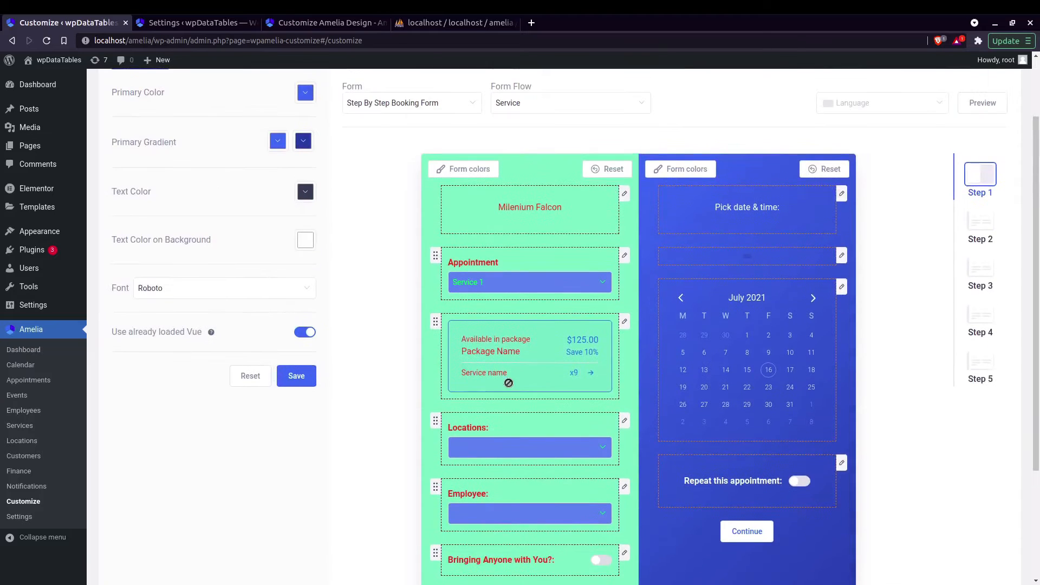
{"action": "left_click", "coordinate": [304, 23]}
{"action": "left_click", "coordinate": [187, 22]}
{"action": "left_click", "coordinate": [60, 22]}
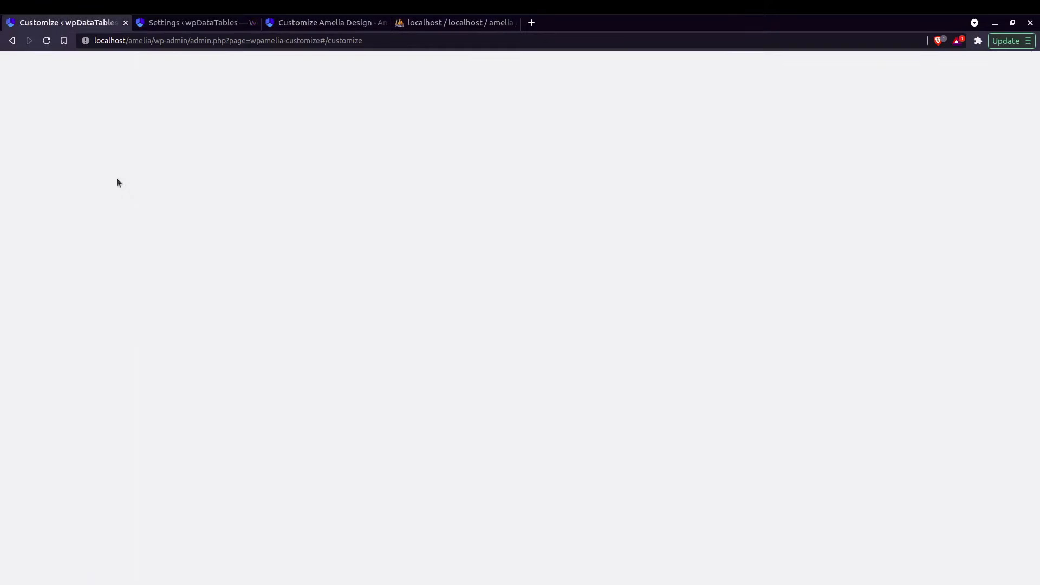
{"action": "middle_click", "coordinate": [41, 68]}
{"action": "left_click", "coordinate": [178, 22]}
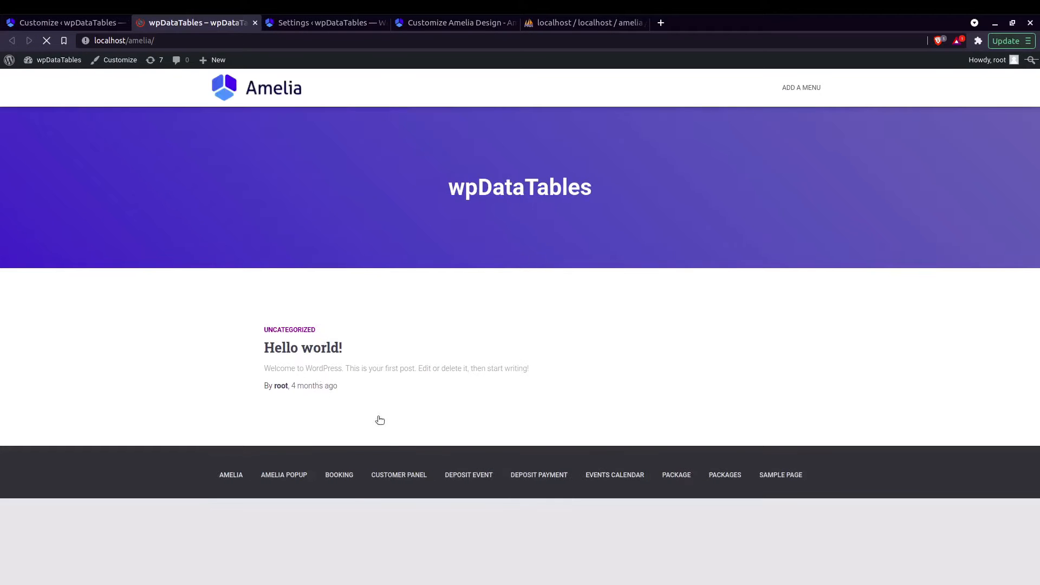
{"action": "left_click", "coordinate": [222, 469]}
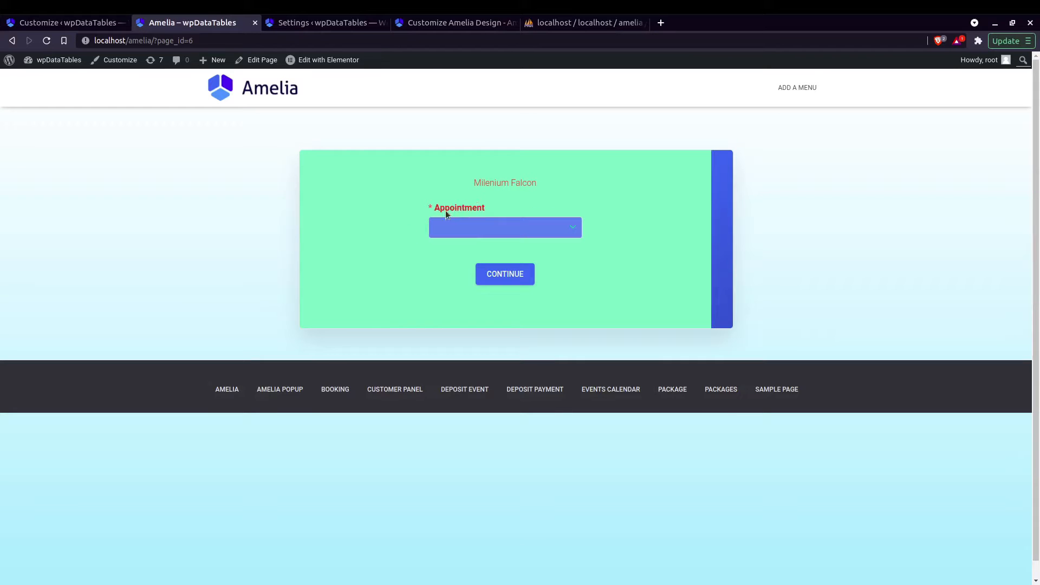
Choose Basic Annual in the Appointment field and reopen the dropdown list to inspect its colors
{"action": "left_click", "coordinate": [556, 227]}
{"action": "left_click", "coordinate": [453, 277]}
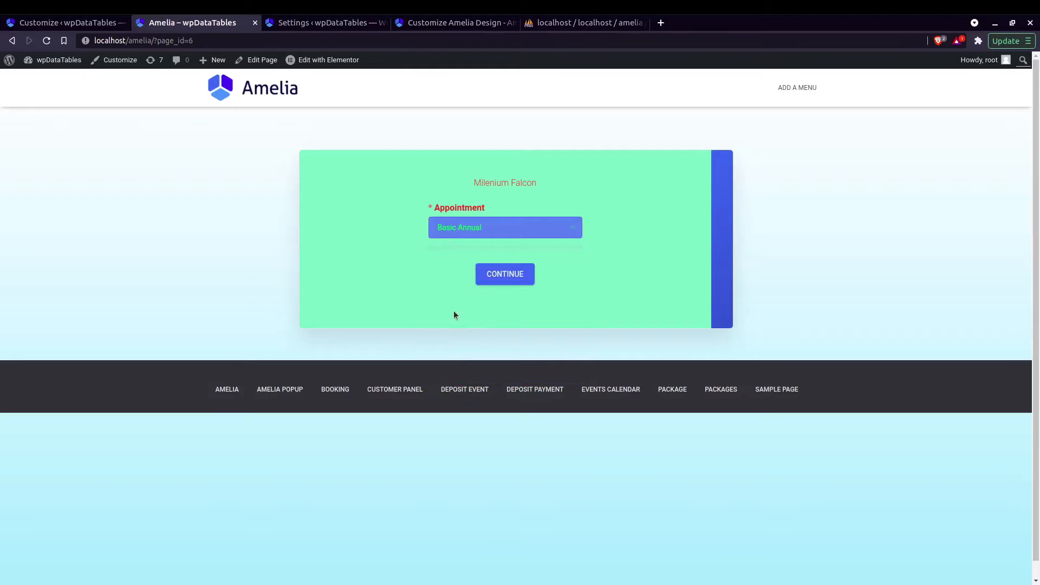
{"action": "left_click", "coordinate": [539, 234]}
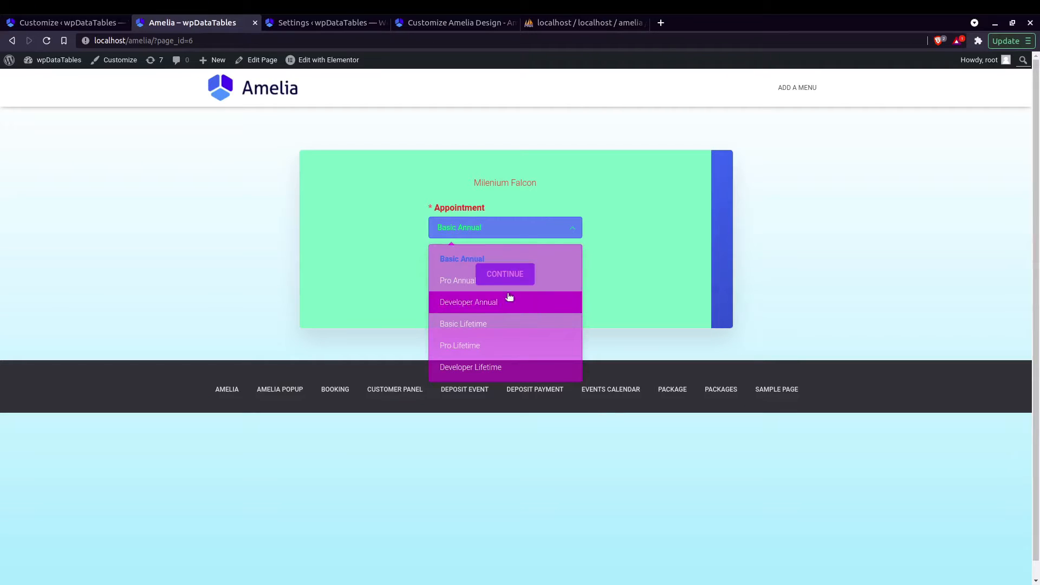
{"action": "left_click", "coordinate": [610, 265]}
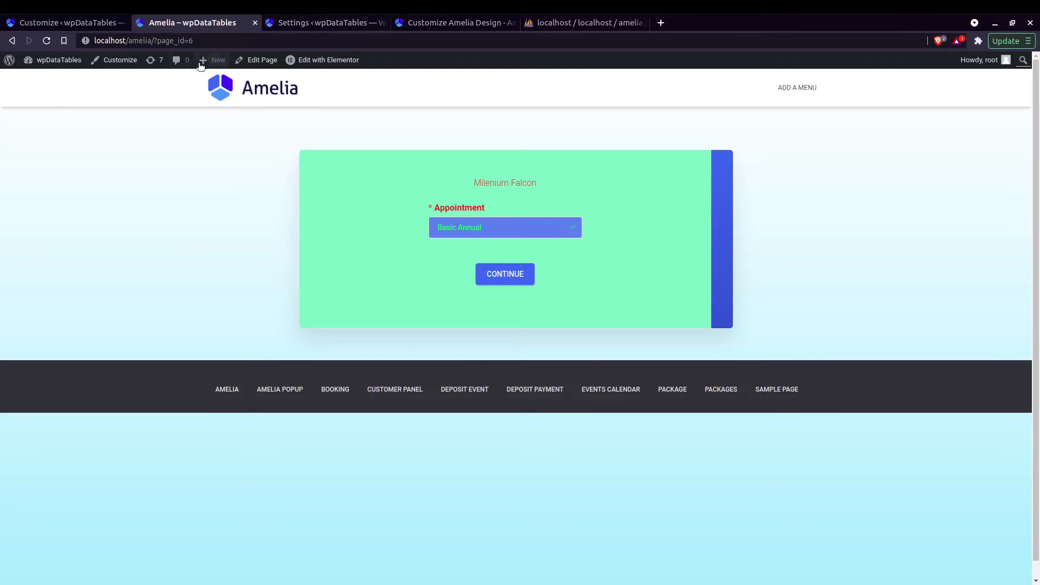
Return to the Customize page, toggle the package field's Display Field option and confirm the change
{"action": "left_click", "coordinate": [87, 22]}
{"action": "scroll", "coordinate": [480, 345], "scroll_direction": "down", "scroll_amount": 1}
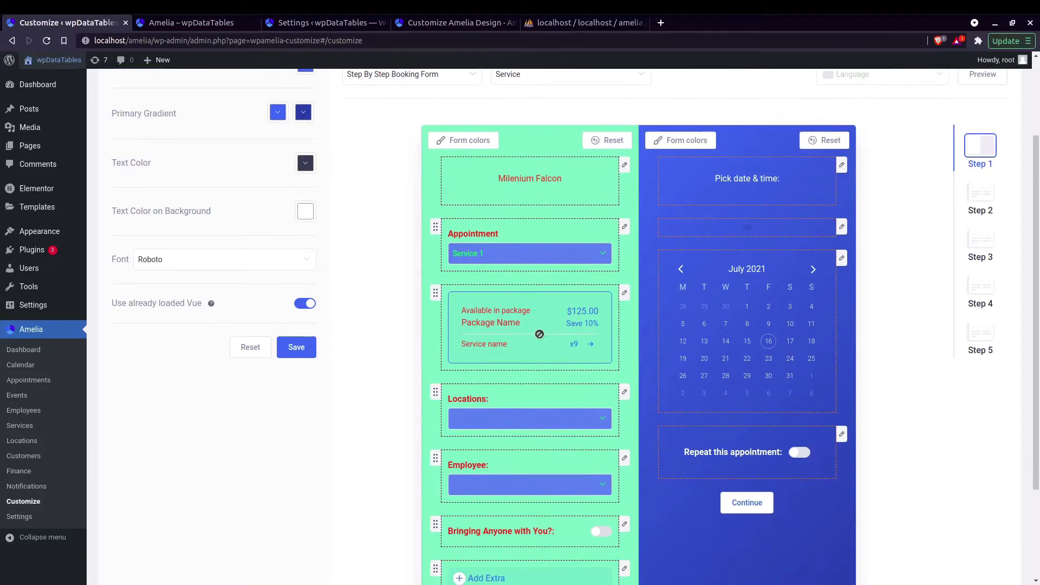
{"action": "left_click", "coordinate": [624, 292]}
{"action": "left_click", "coordinate": [715, 229]}
{"action": "left_click", "coordinate": [722, 264]}
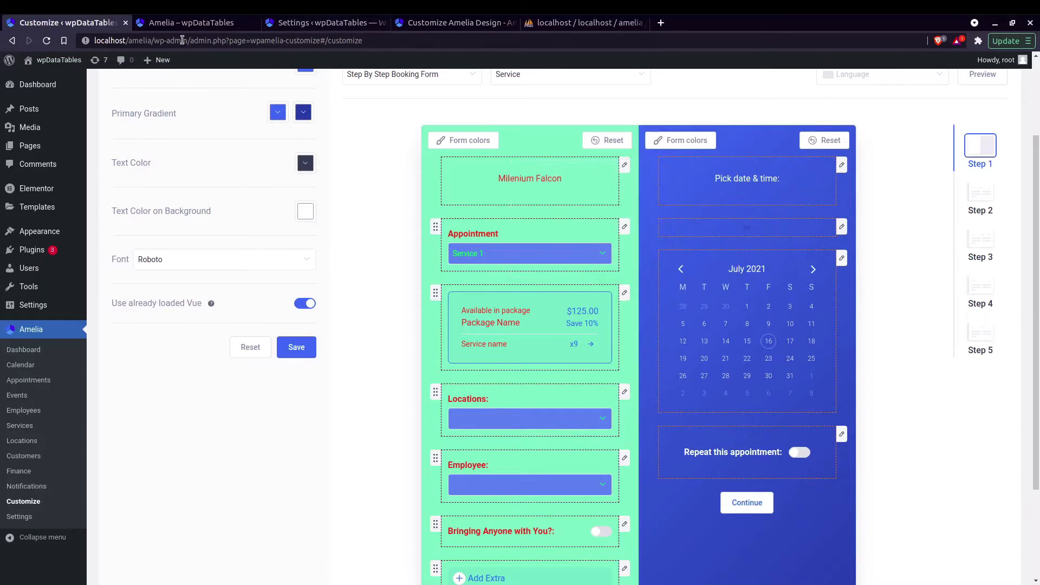
Continue the booking form on the front end to the date and time selection, and reload the page
{"action": "left_click", "coordinate": [190, 23]}
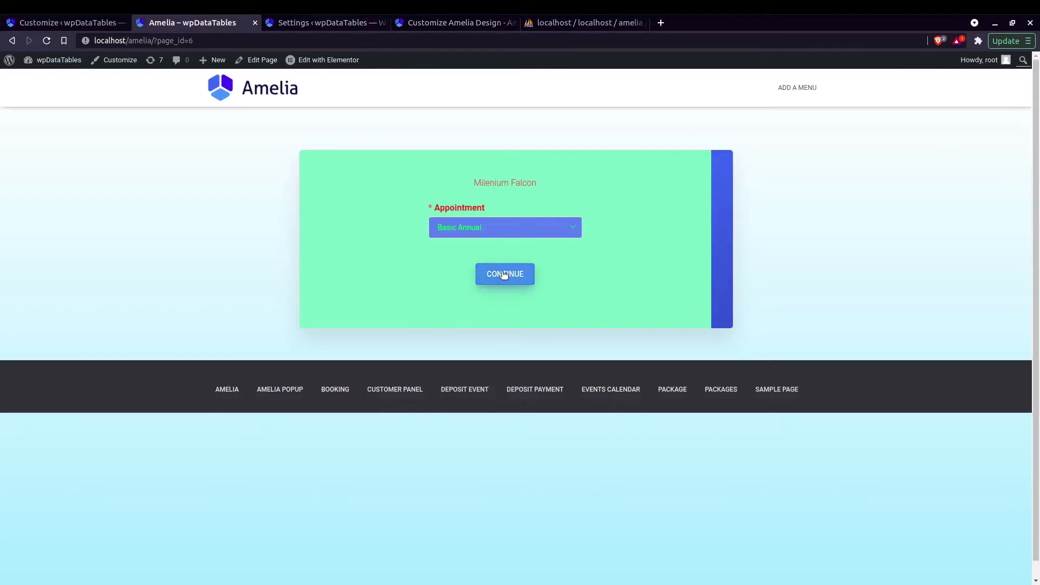
{"action": "left_click", "coordinate": [504, 275]}
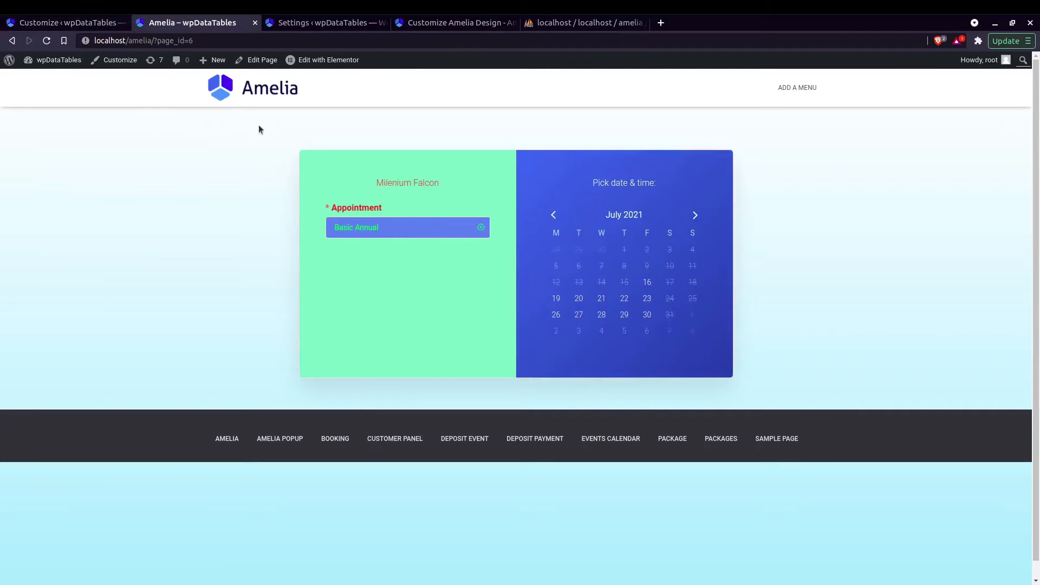
{"action": "left_click", "coordinate": [46, 41]}
Open Amelia's Services page in a new browser tab and show its list of packages
{"action": "left_click", "coordinate": [68, 23]}
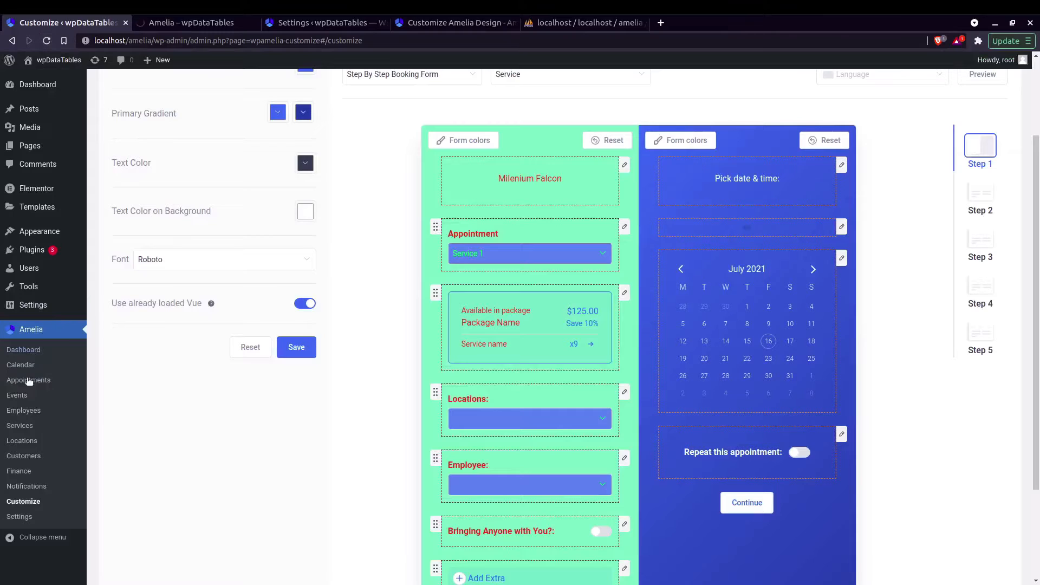
{"action": "middle_click", "coordinate": [24, 425]}
{"action": "left_click", "coordinate": [181, 23]}
{"action": "left_click", "coordinate": [302, 27]}
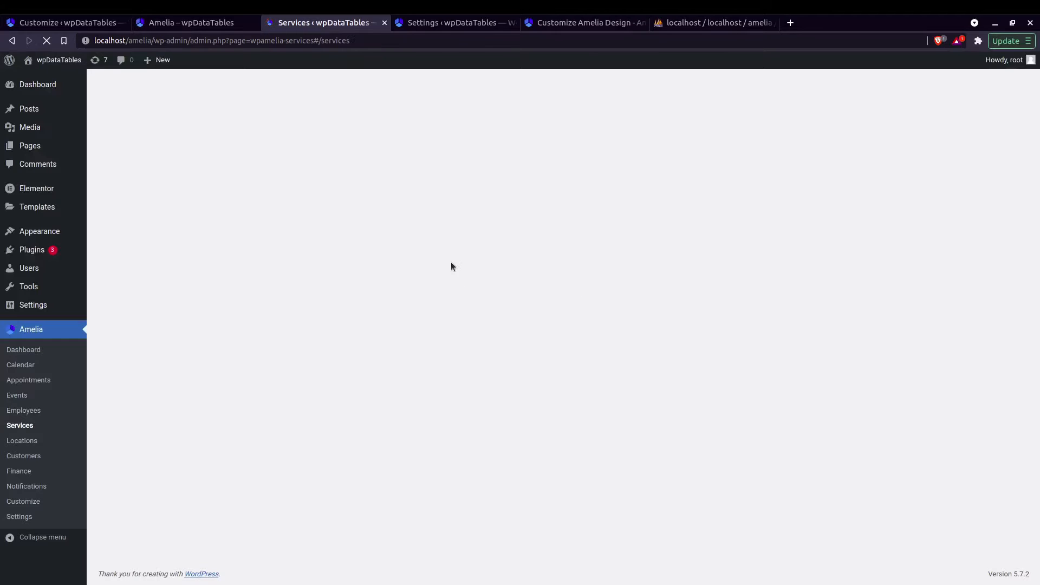
{"action": "left_click", "coordinate": [184, 155]}
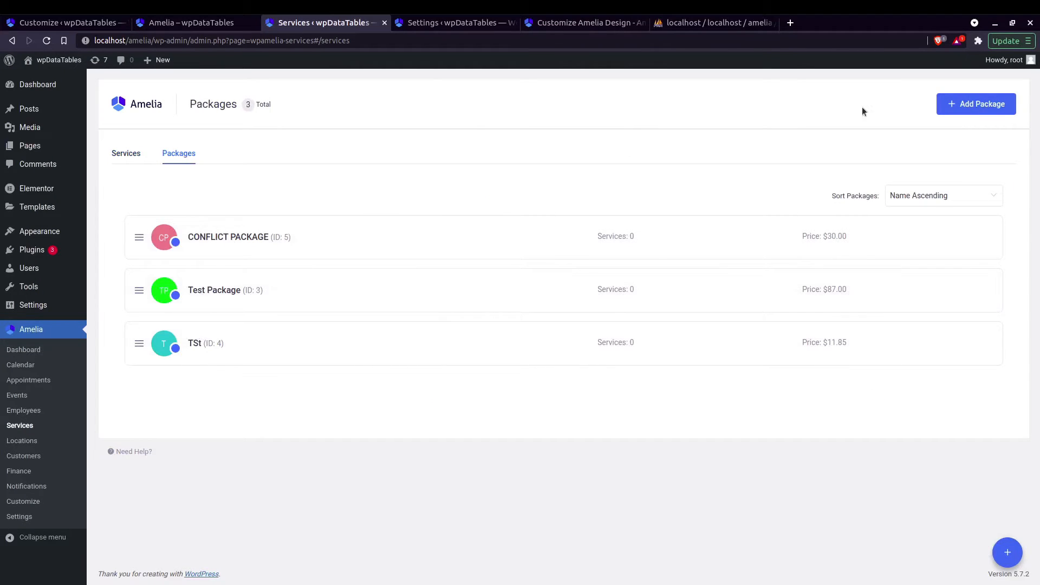
Start a new package and name it TEST
{"action": "left_click", "coordinate": [953, 104]}
{"action": "left_click", "coordinate": [840, 268]}
{"action": "type", "text": "TEST"}
Add the Basic Annual service to the new package with 4 appointments and save the package
{"action": "left_click", "coordinate": [851, 128]}
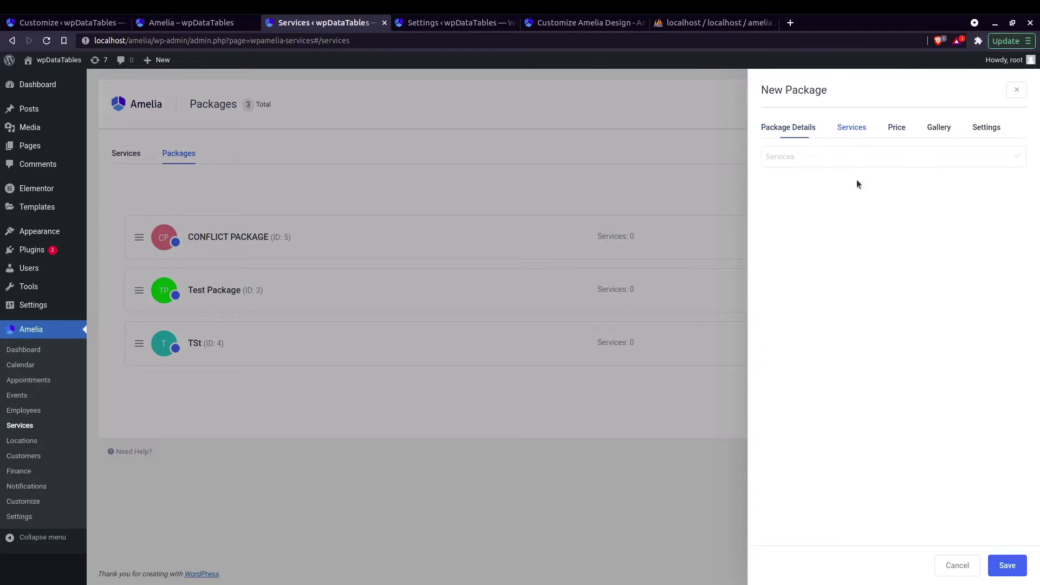
{"action": "left_click", "coordinate": [855, 161]}
{"action": "left_click", "coordinate": [830, 202]}
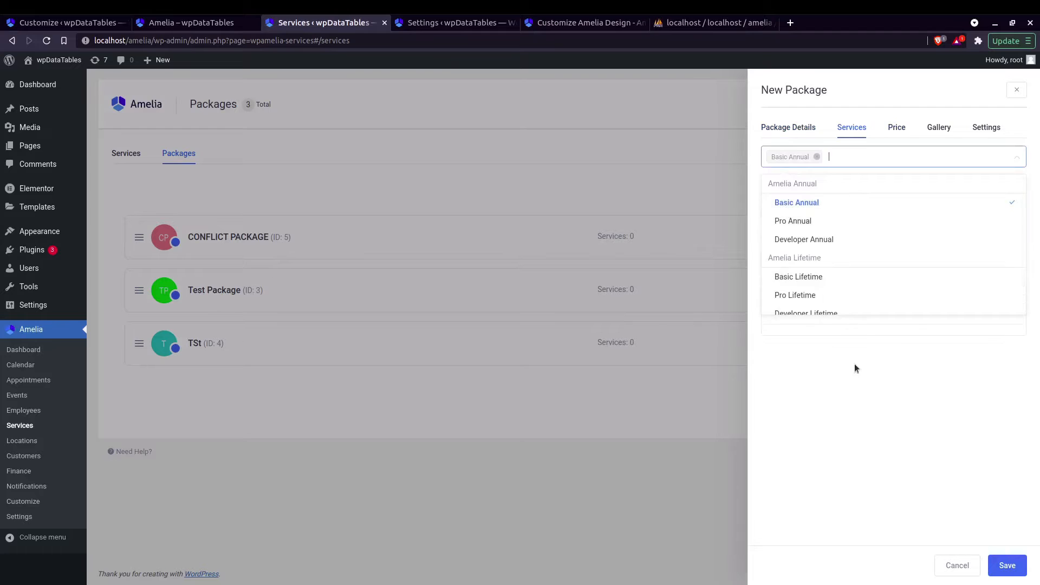
{"action": "left_click", "coordinate": [855, 368]}
{"action": "left_click", "coordinate": [1011, 257]}
{"action": "left_click", "coordinate": [1010, 258]}
{"action": "left_click", "coordinate": [1010, 257]}
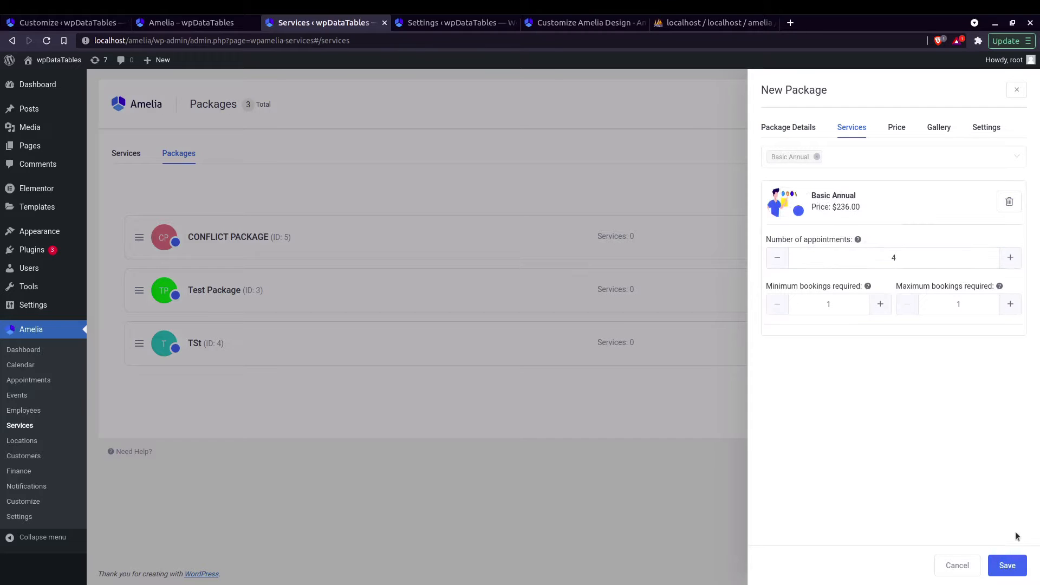
{"action": "left_click", "coordinate": [1007, 562]}
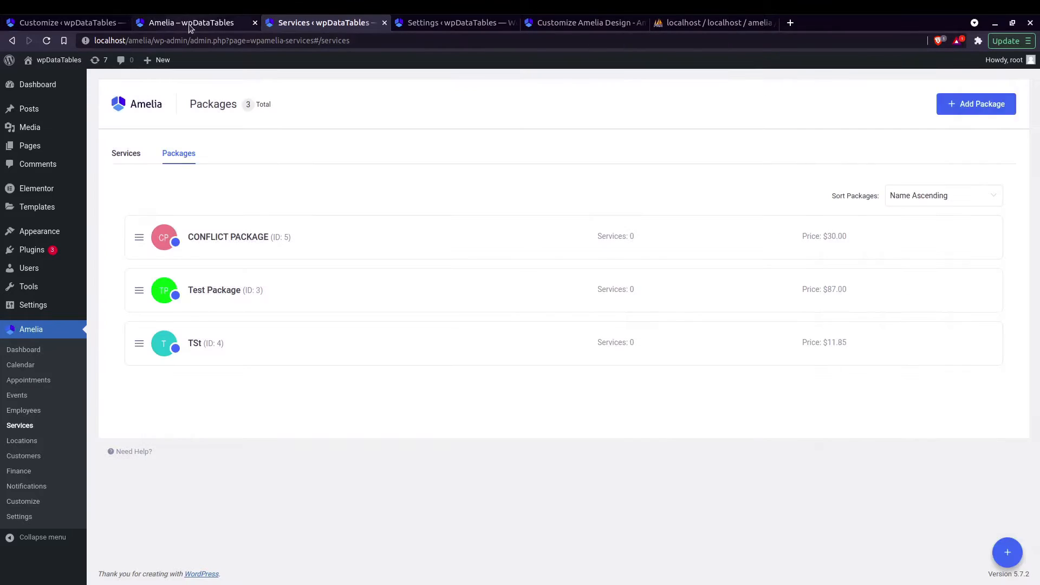
Choose Basic Annual on the front-end booking form to check whether the package is offered
{"action": "left_click", "coordinate": [188, 24]}
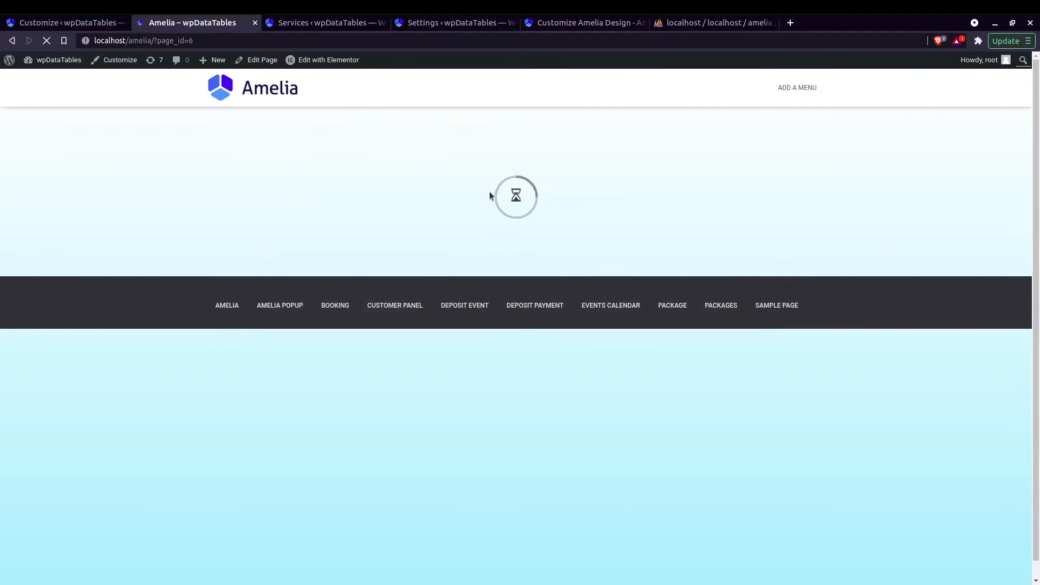
{"action": "left_click", "coordinate": [525, 224]}
{"action": "left_click", "coordinate": [471, 258]}
Return to the Customize page, open the package field's options and save the customization settings
{"action": "left_click", "coordinate": [64, 23]}
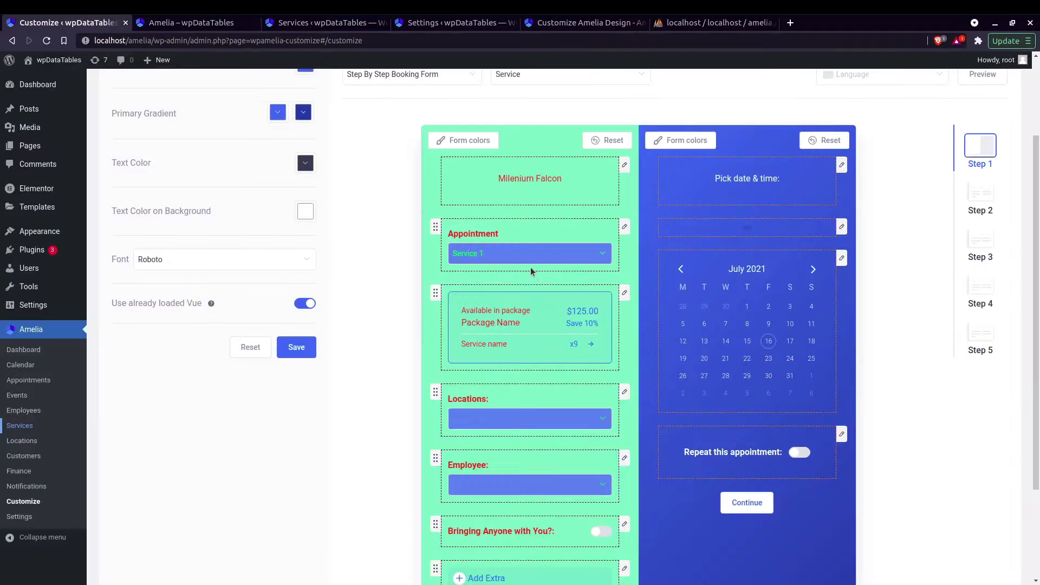
{"action": "left_click", "coordinate": [625, 293]}
{"action": "left_click", "coordinate": [315, 351]}
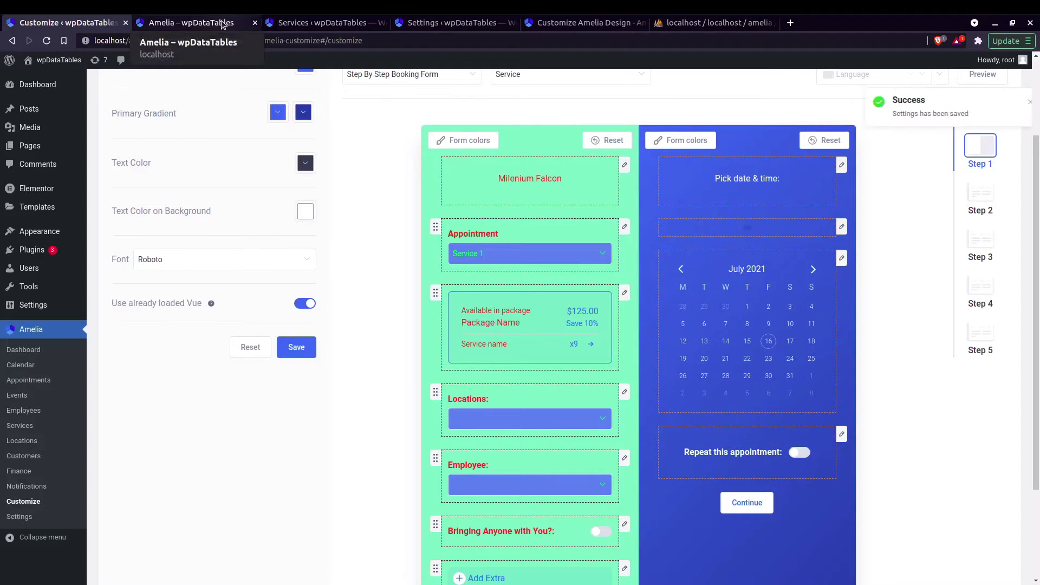
Check the package display on the front-end booking form by selecting the Basic Annual service
{"action": "left_click", "coordinate": [221, 23]}
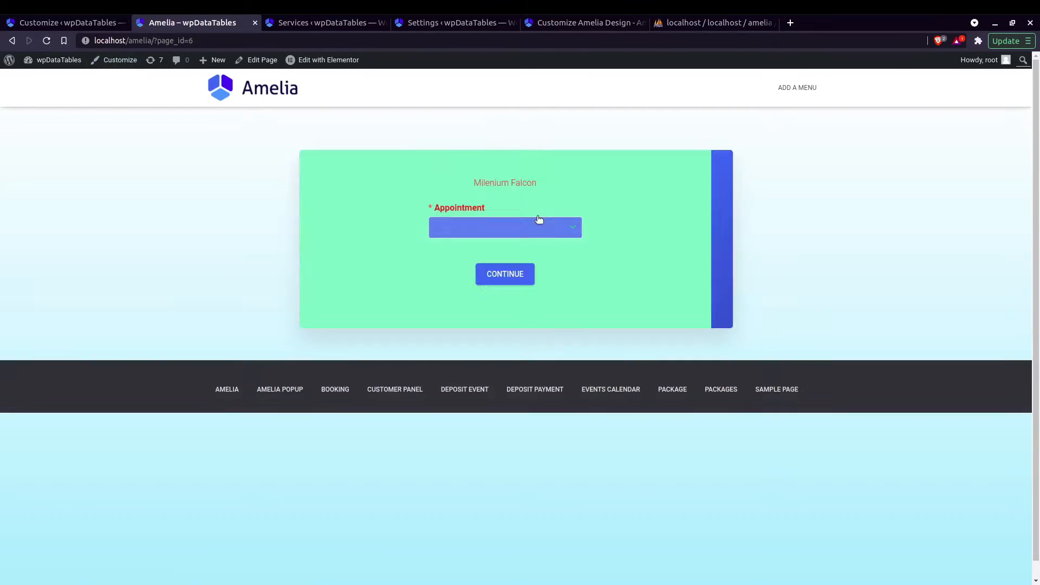
{"action": "left_click", "coordinate": [537, 230]}
{"action": "left_click", "coordinate": [460, 253]}
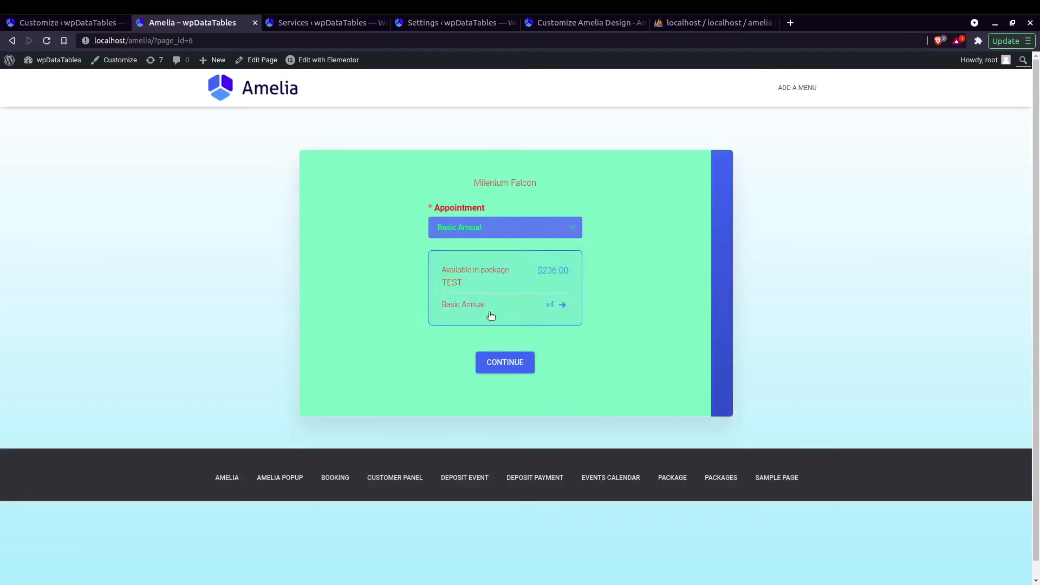
Turn off Display Field for the package field on the Customize page
{"action": "left_click", "coordinate": [71, 22]}
{"action": "left_click", "coordinate": [624, 293]}
{"action": "left_click", "coordinate": [712, 229]}
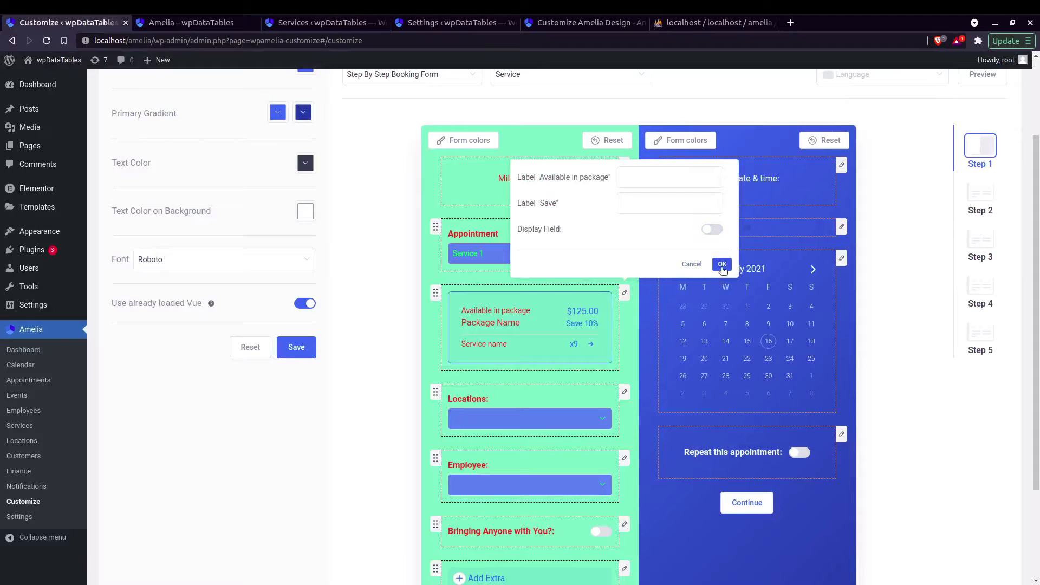
Reload the front-end booking page and select Basic Annual to examine the package section
{"action": "left_click", "coordinate": [206, 23]}
{"action": "left_click", "coordinate": [47, 41]}
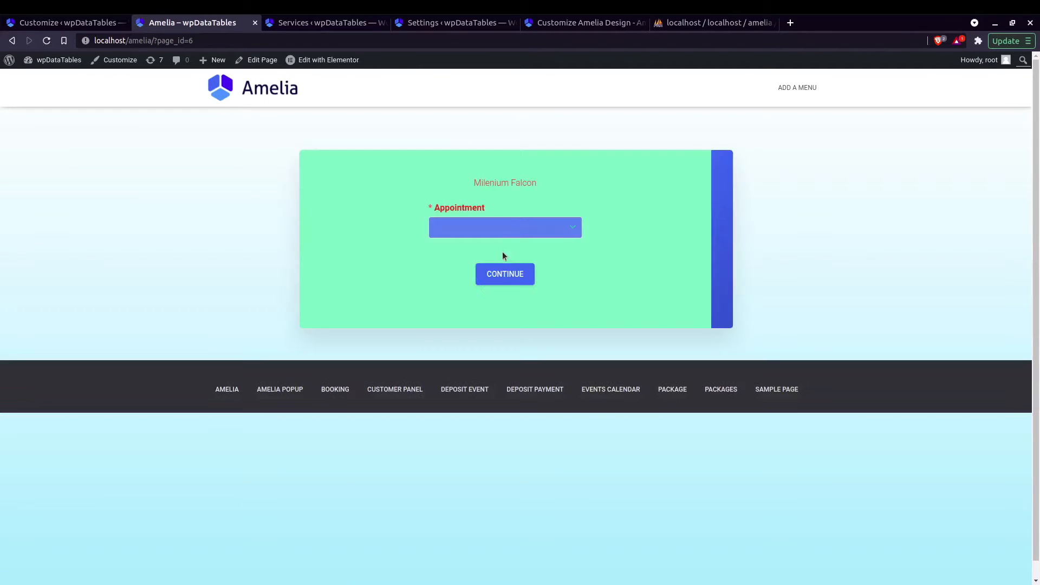
{"action": "left_click", "coordinate": [523, 237]}
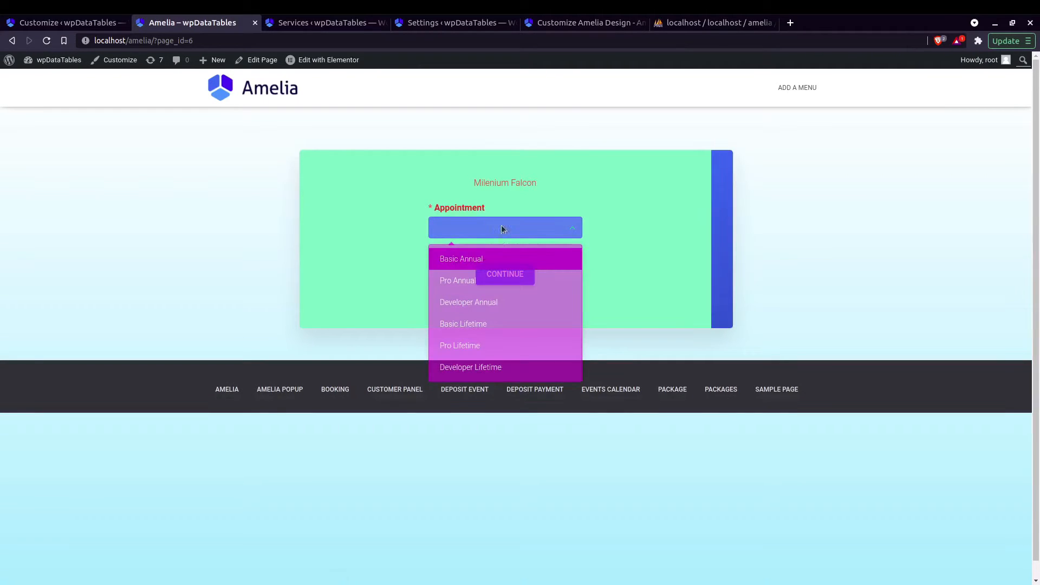
{"action": "left_click", "coordinate": [476, 259]}
Save the customization settings, then reload the booking page and select Basic Annual to recheck the package display
{"action": "left_click", "coordinate": [70, 22]}
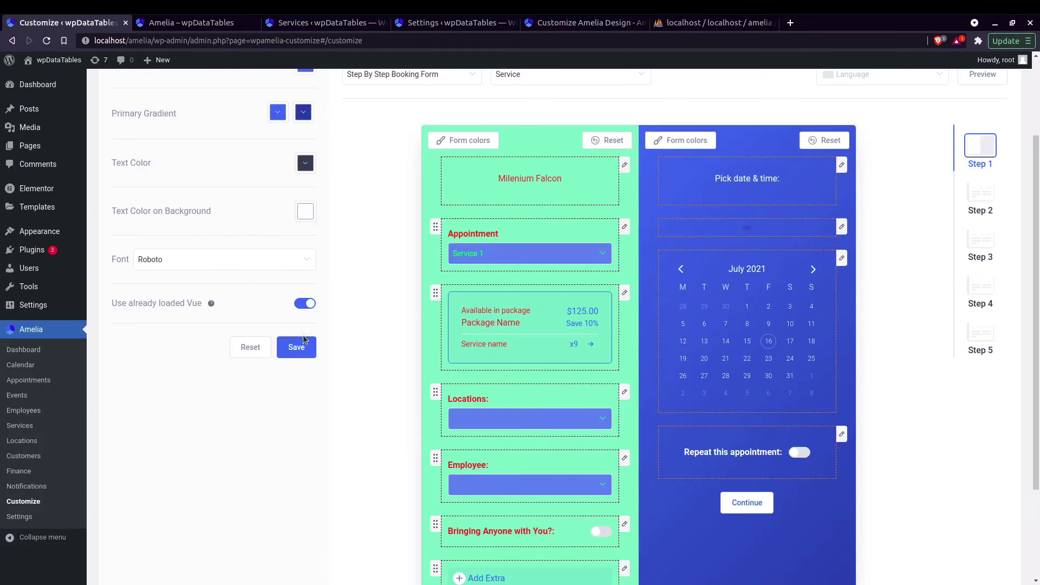
{"action": "left_click", "coordinate": [292, 346]}
{"action": "left_click", "coordinate": [177, 24]}
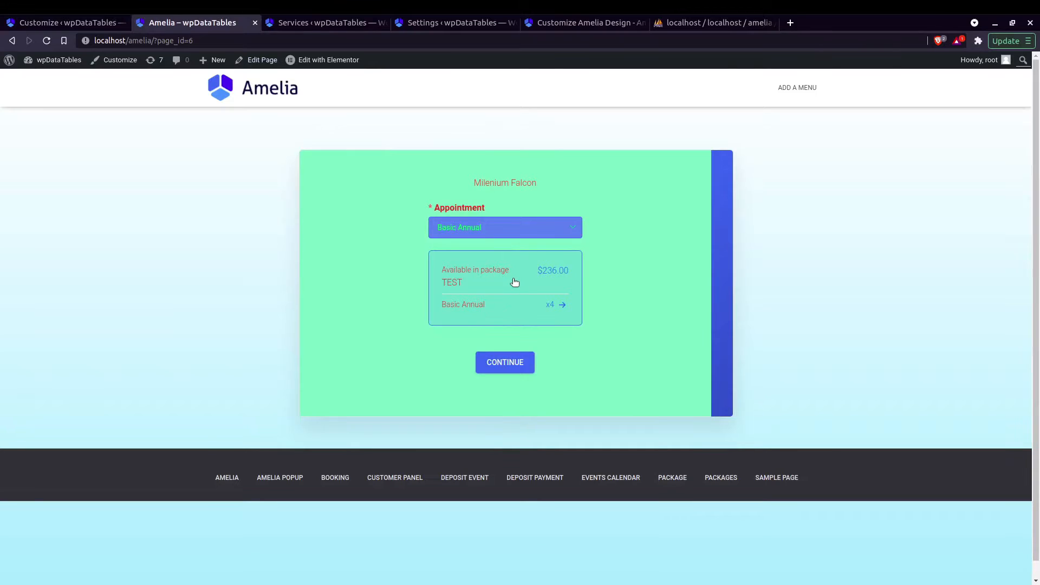
{"action": "left_click", "coordinate": [47, 40]}
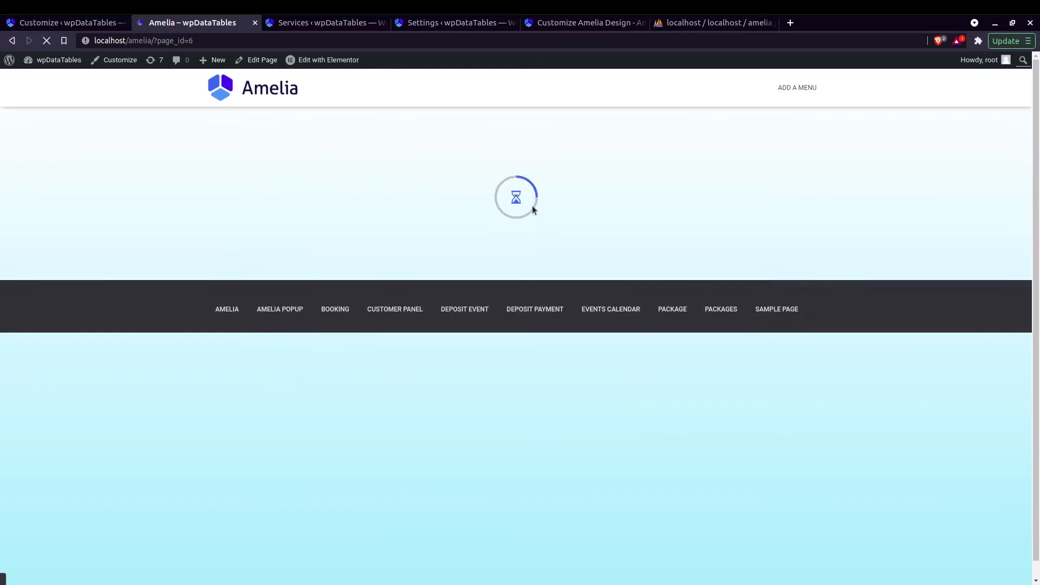
{"action": "left_click", "coordinate": [536, 227]}
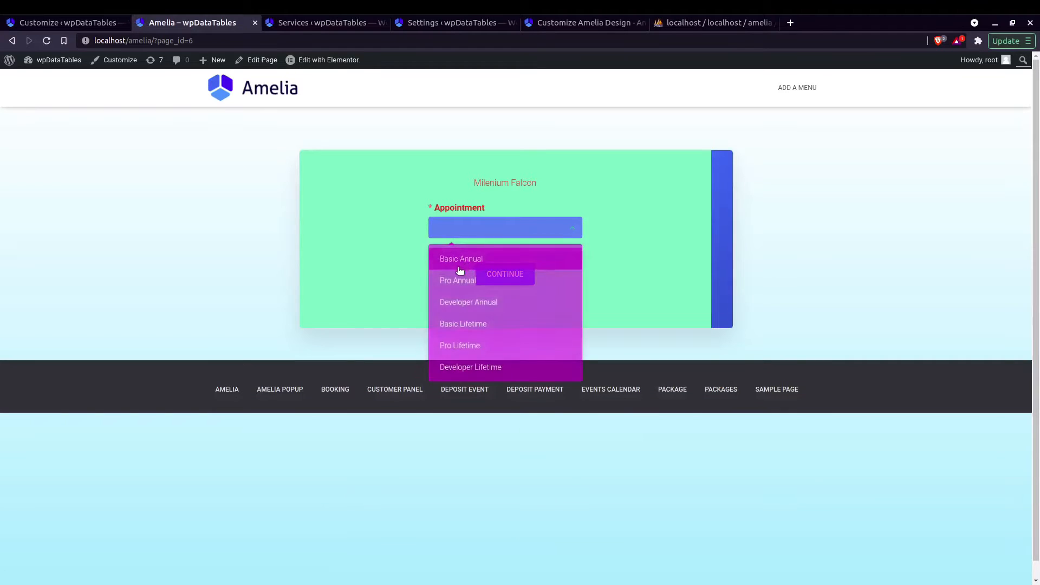
{"action": "left_click", "coordinate": [524, 249]}
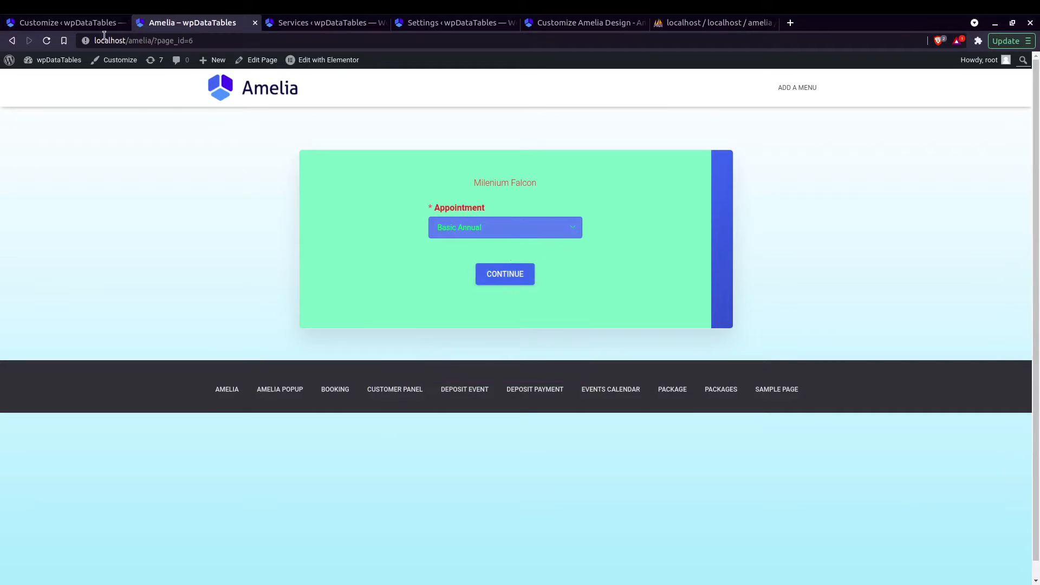
Turn on Display Field for the package field on the Customize page and set its "Available in package" label to "What we're offering"
{"action": "left_click", "coordinate": [86, 22]}
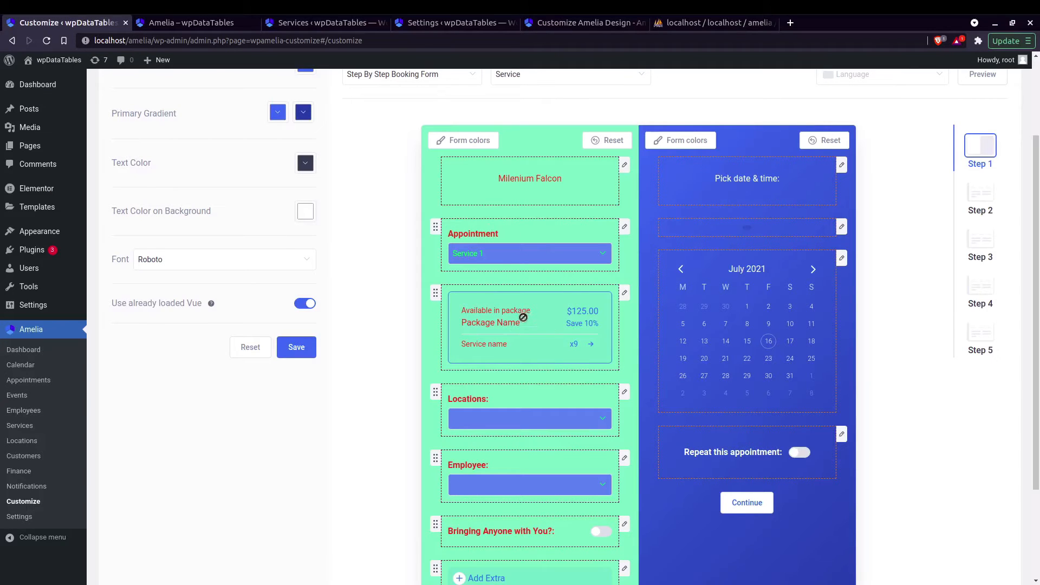
{"action": "left_click", "coordinate": [625, 293]}
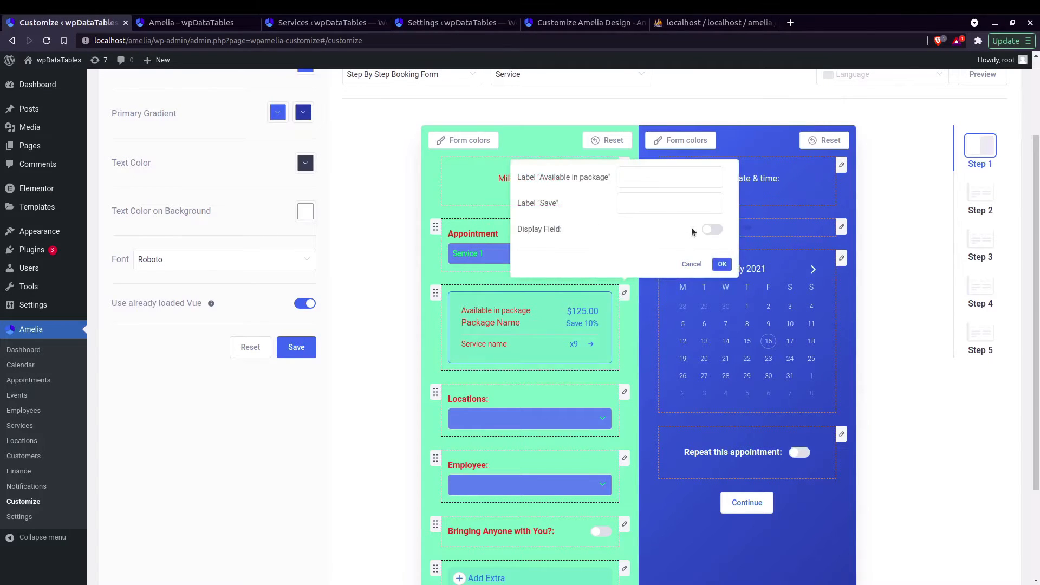
{"action": "left_click", "coordinate": [713, 230]}
{"action": "left_click", "coordinate": [666, 178]}
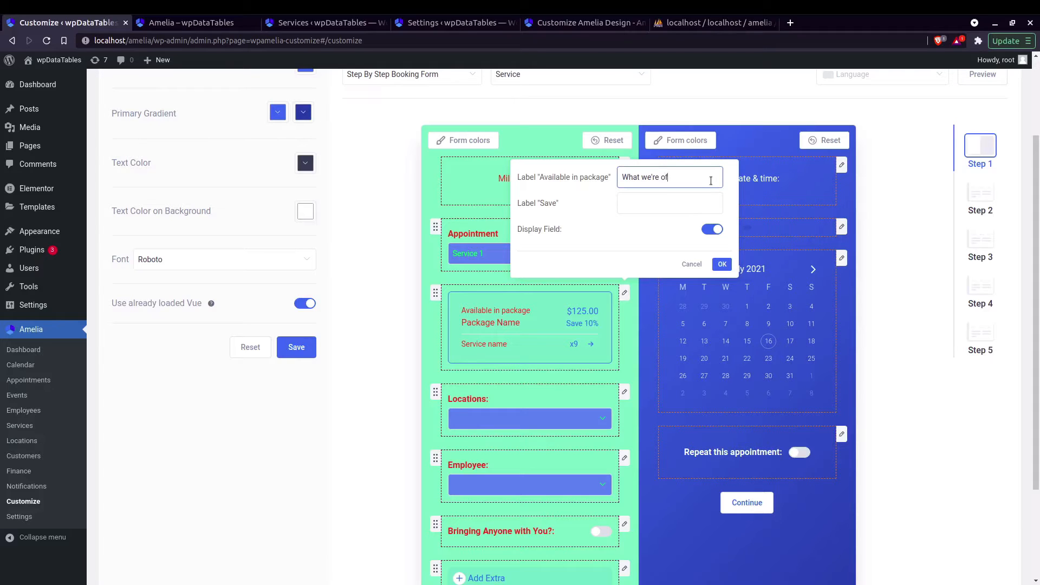
{"action": "left_click", "coordinate": [723, 264]}
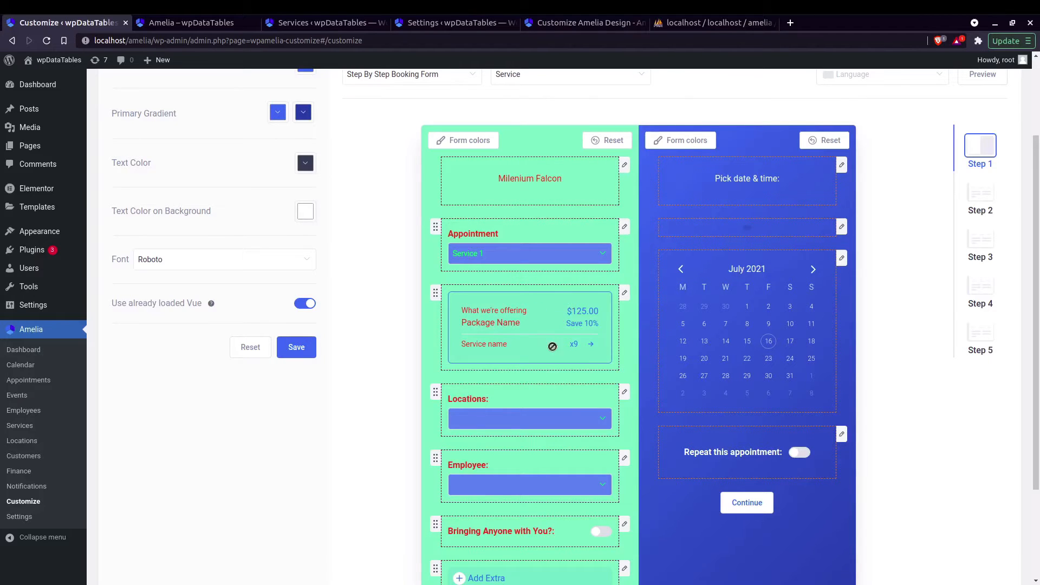
Make the Locations field mandatory, keep it displayed, and set its label to "Stores"
{"action": "scroll", "coordinate": [564, 329], "scroll_direction": "down", "scroll_amount": 3}
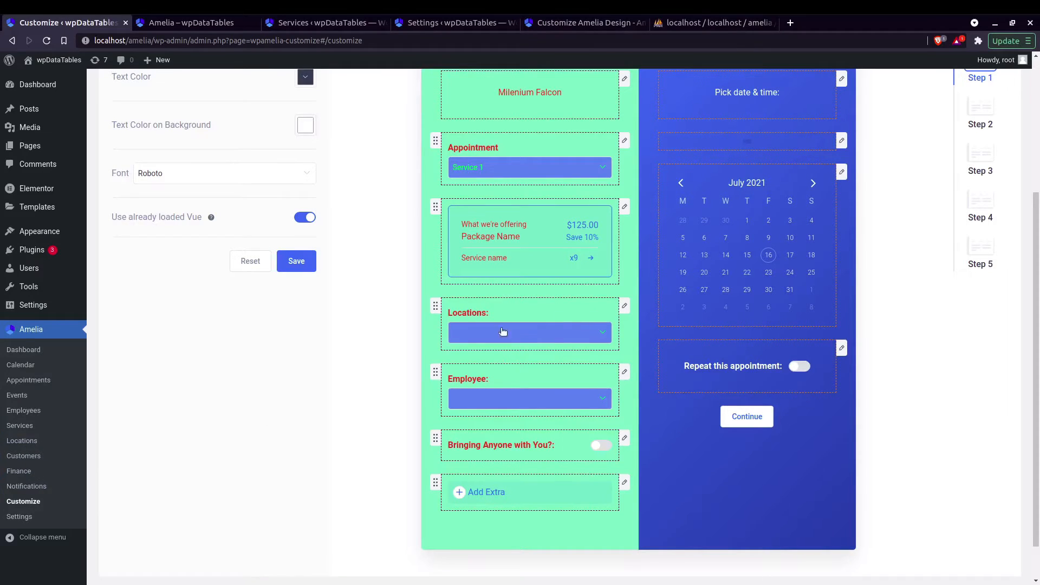
{"action": "left_click", "coordinate": [625, 307]}
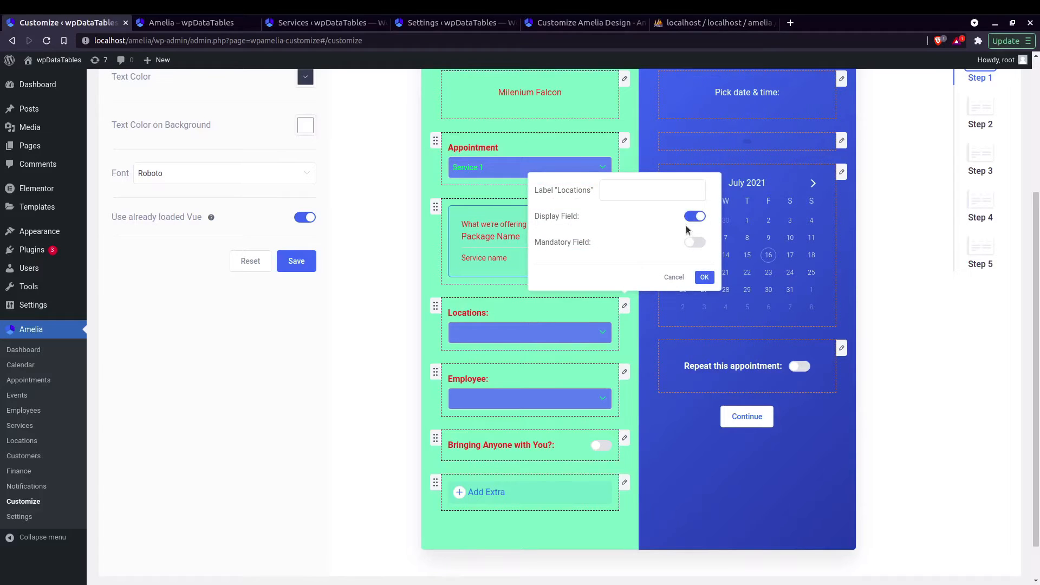
{"action": "left_click", "coordinate": [699, 218]}
{"action": "left_click", "coordinate": [698, 218]}
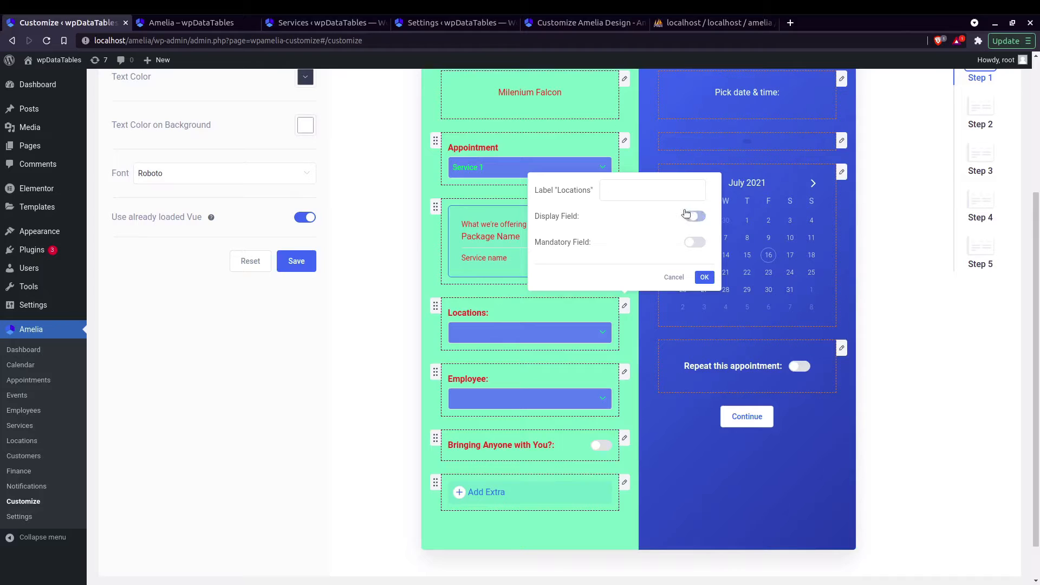
{"action": "left_click", "coordinate": [695, 243]}
{"action": "left_click", "coordinate": [652, 196]}
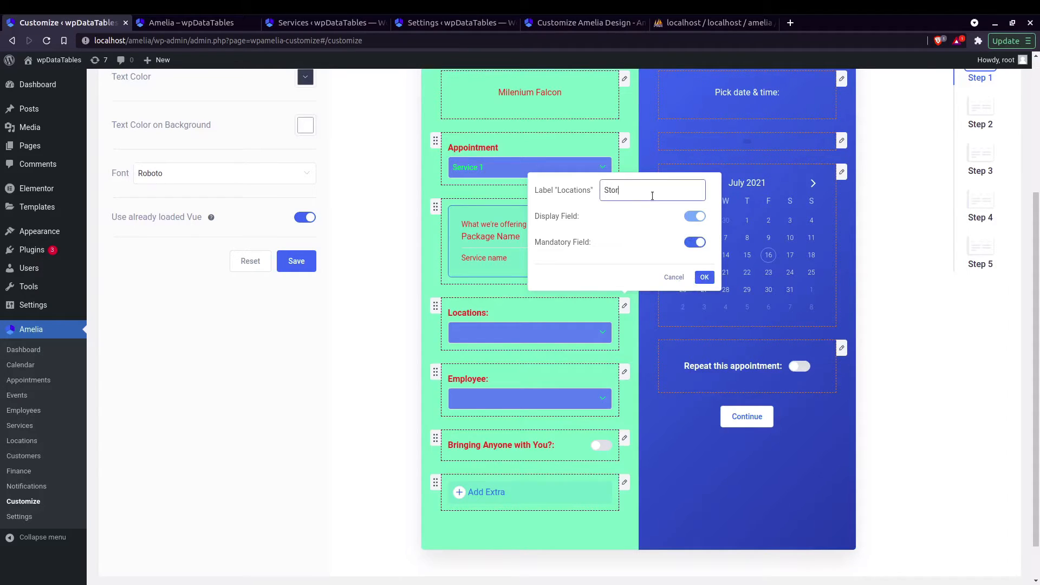
{"action": "left_click", "coordinate": [704, 277]}
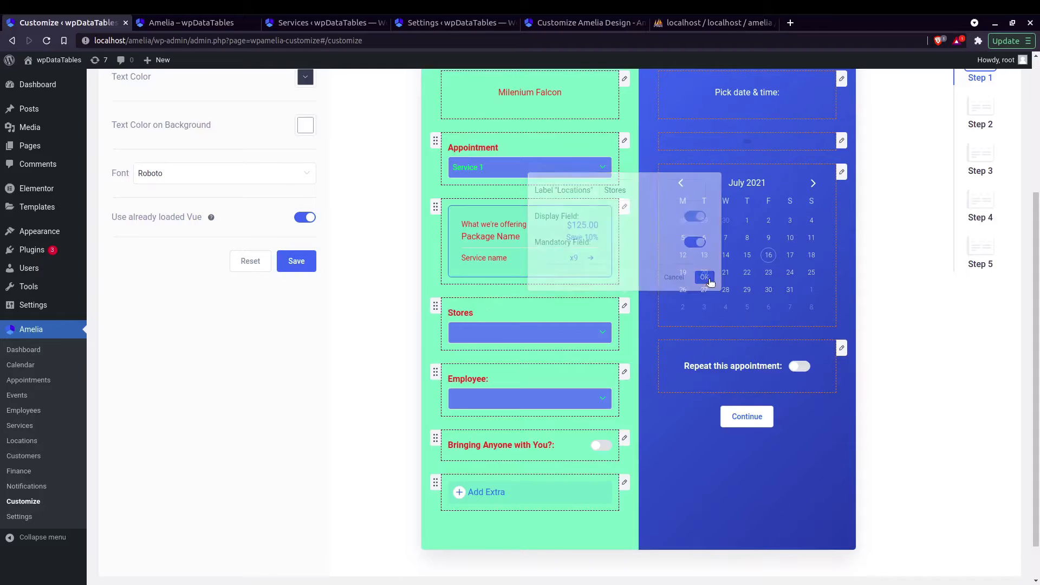
Open the Employee field's settings and try the Mandatory Field and Any Employee Option Visibility switches, leaving Mandatory Field off
{"action": "left_click", "coordinate": [624, 371]}
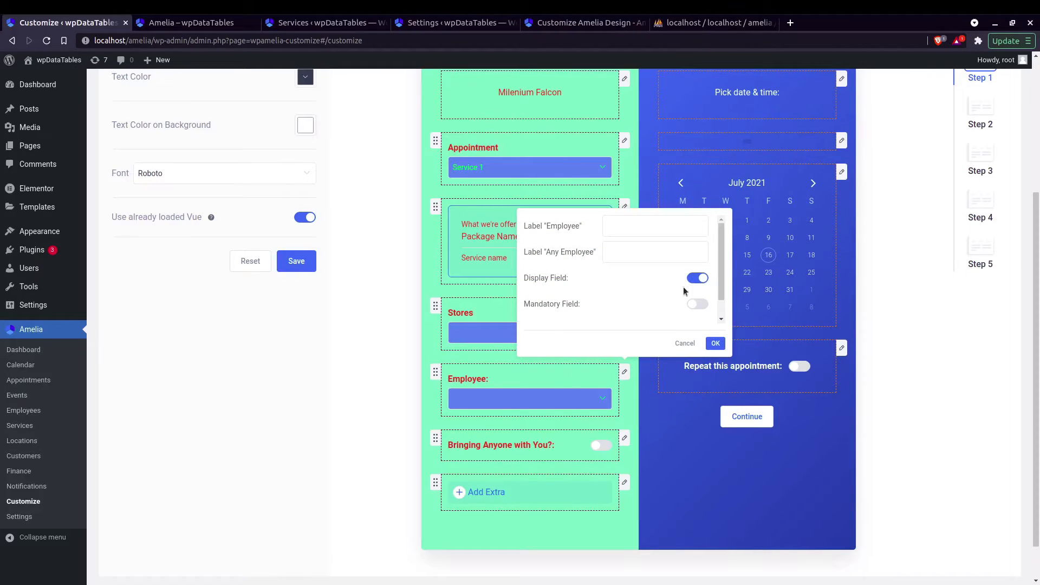
{"action": "scroll", "coordinate": [670, 288], "scroll_direction": "down", "scroll_amount": 2}
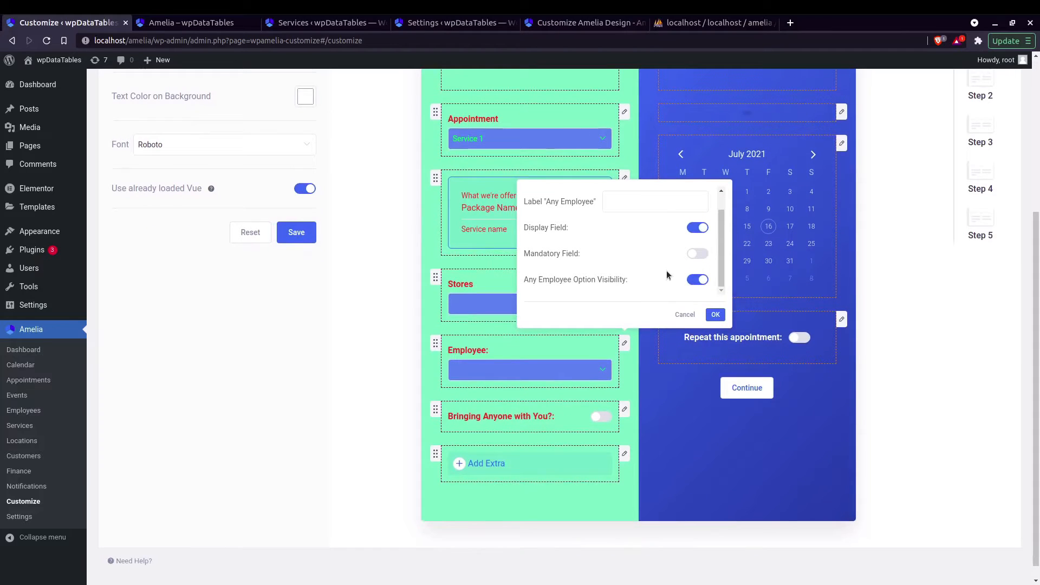
{"action": "left_click", "coordinate": [698, 254]}
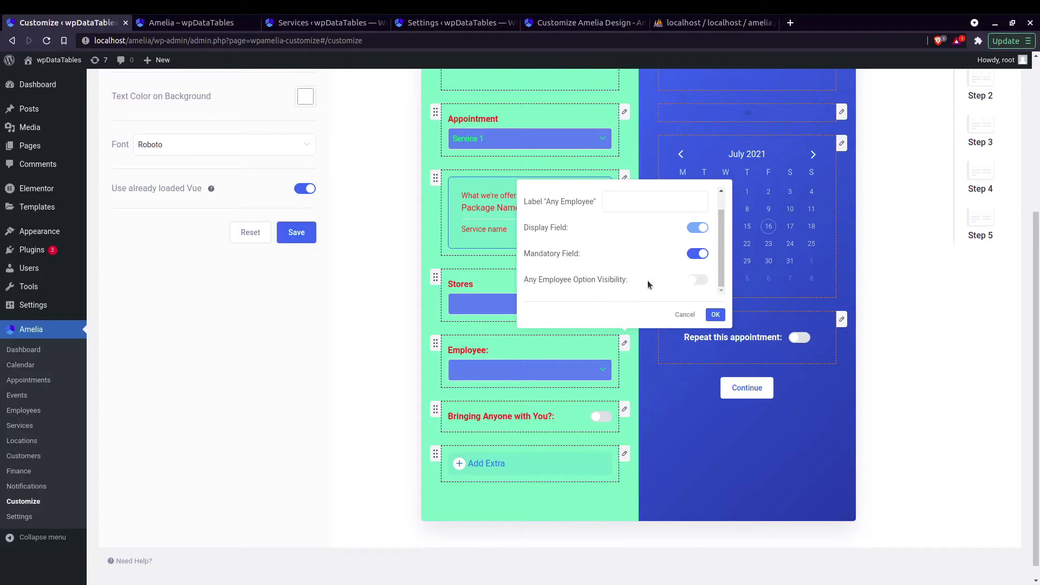
{"action": "left_click", "coordinate": [697, 255]}
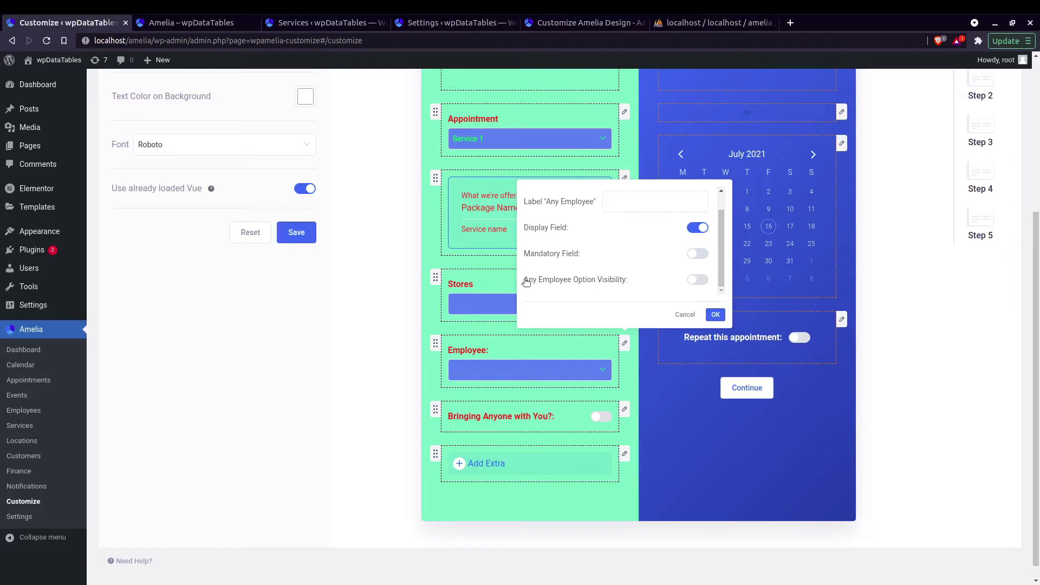
{"action": "left_click_drag", "start_coordinate": [528, 282], "coordinate": [571, 280]}
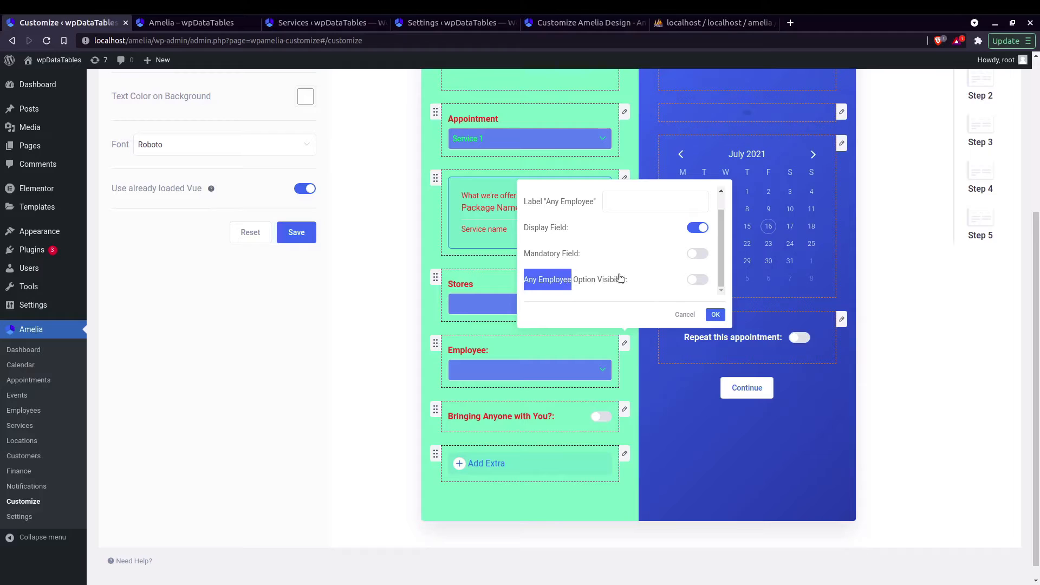
{"action": "left_click", "coordinate": [696, 281]}
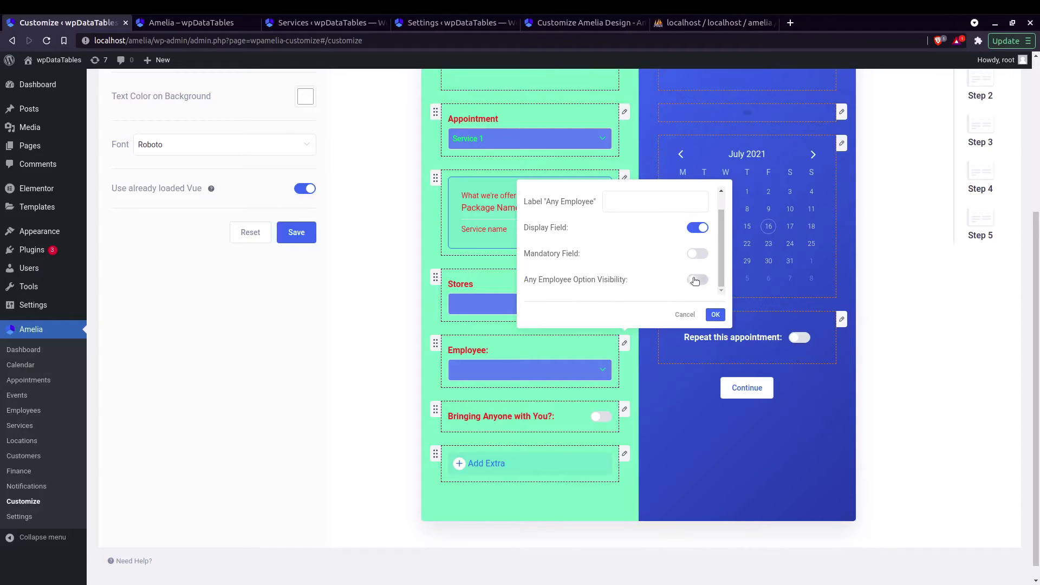
{"action": "left_click", "coordinate": [699, 282]}
{"action": "scroll", "coordinate": [629, 255], "scroll_direction": "up", "scroll_amount": 3}
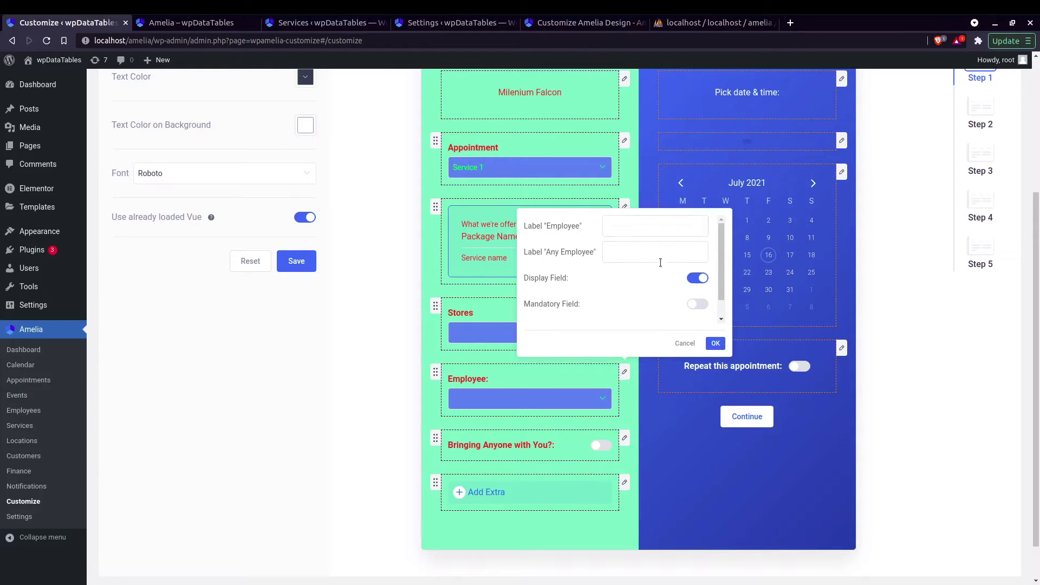
Set the "Employee" label to "Teacher" and the "Any Employee" label to "Choose your teacher"
{"action": "left_click", "coordinate": [658, 234]}
{"action": "left_click", "coordinate": [668, 253]}
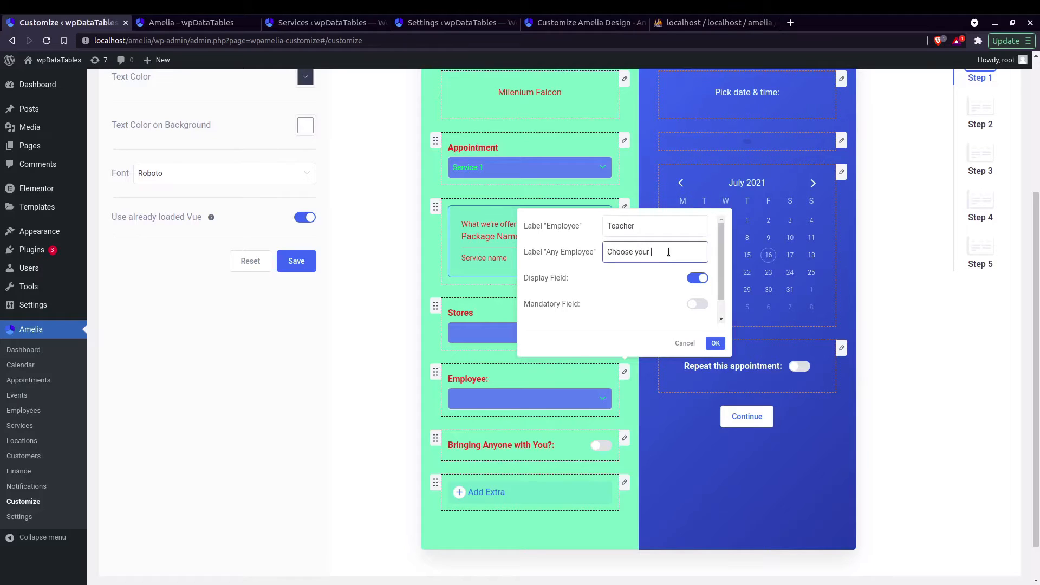
{"action": "type", "text": "Choose your teacher"}
{"action": "left_click", "coordinate": [723, 344]}
Set the "Number of Additional Persons" label to "How many people are coming with you" and turn on Bringing Anyone with You to preview it
{"action": "left_click", "coordinate": [624, 438]}
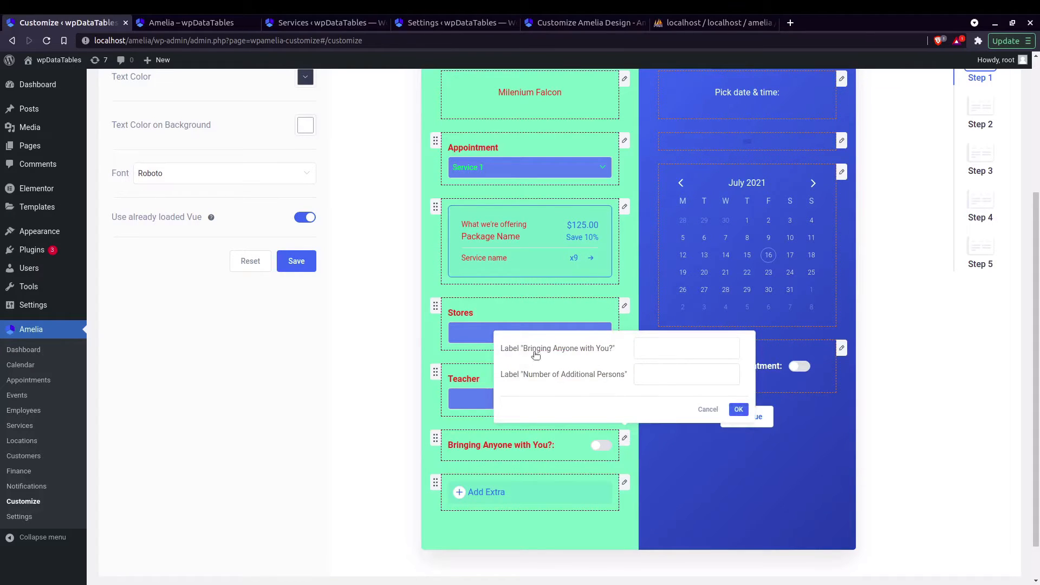
{"action": "left_click", "coordinate": [648, 374]}
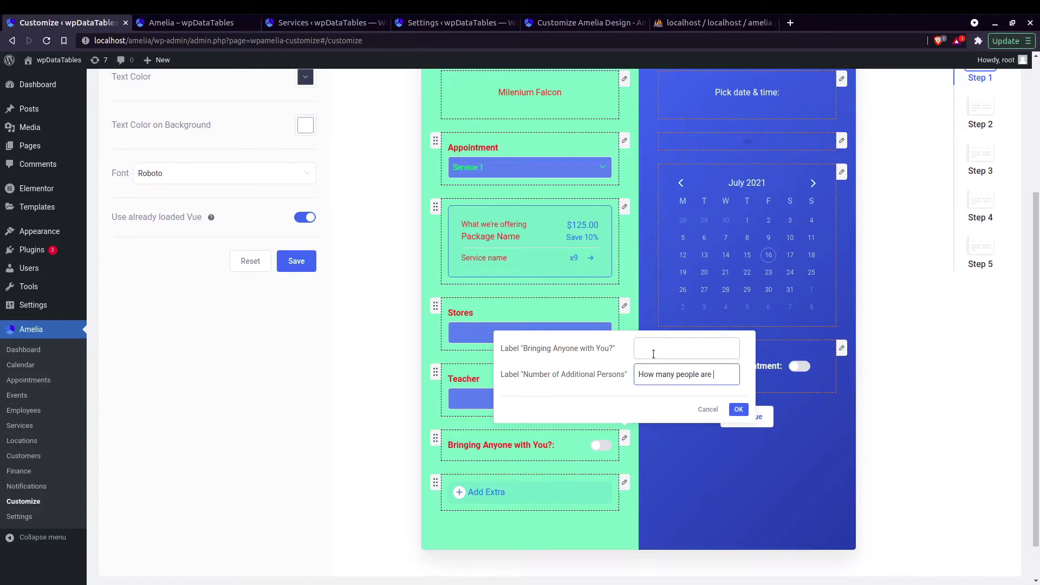
{"action": "type", "text": "ng with you"}
{"action": "left_click", "coordinate": [739, 409]}
{"action": "left_click", "coordinate": [602, 445]}
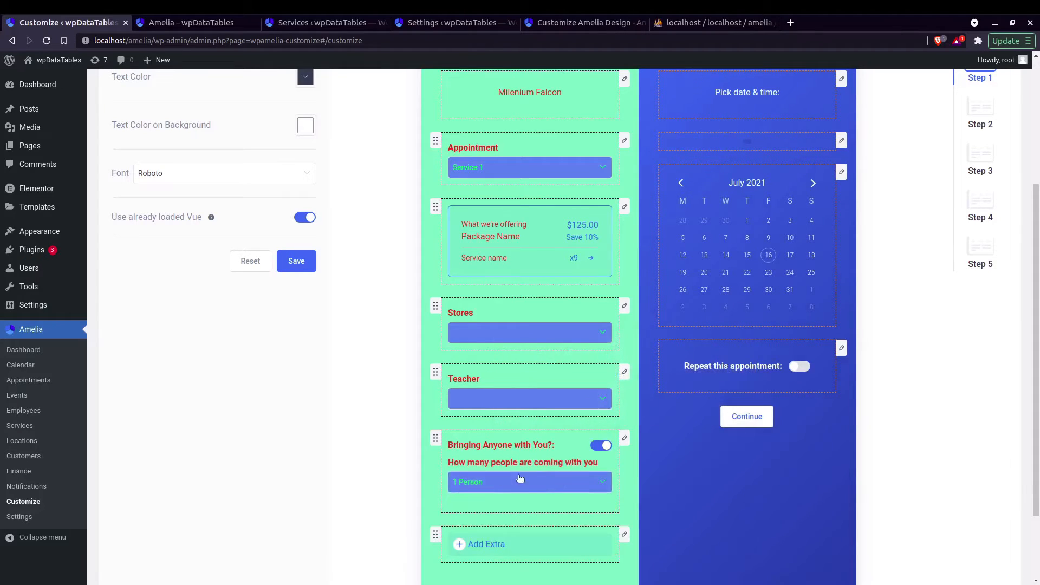
{"action": "left_click", "coordinate": [582, 481]}
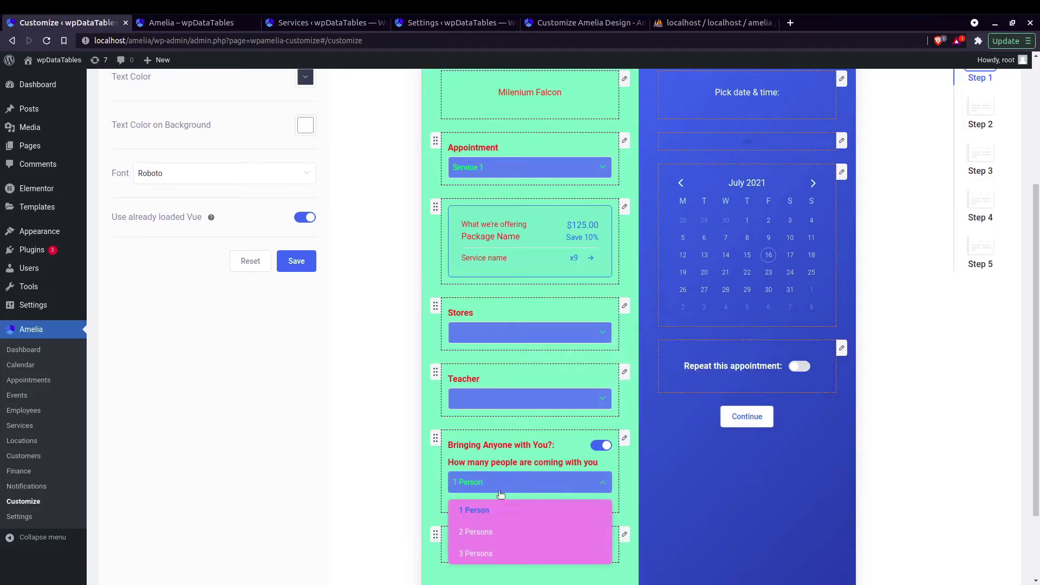
{"action": "left_click", "coordinate": [626, 475]}
Examine the label and display options of the Add Extra field and close them without changes
{"action": "scroll", "coordinate": [577, 528], "scroll_direction": "down", "scroll_amount": 2}
{"action": "left_click", "coordinate": [625, 448]}
{"action": "scroll", "coordinate": [608, 357], "scroll_direction": "down", "scroll_amount": 3}
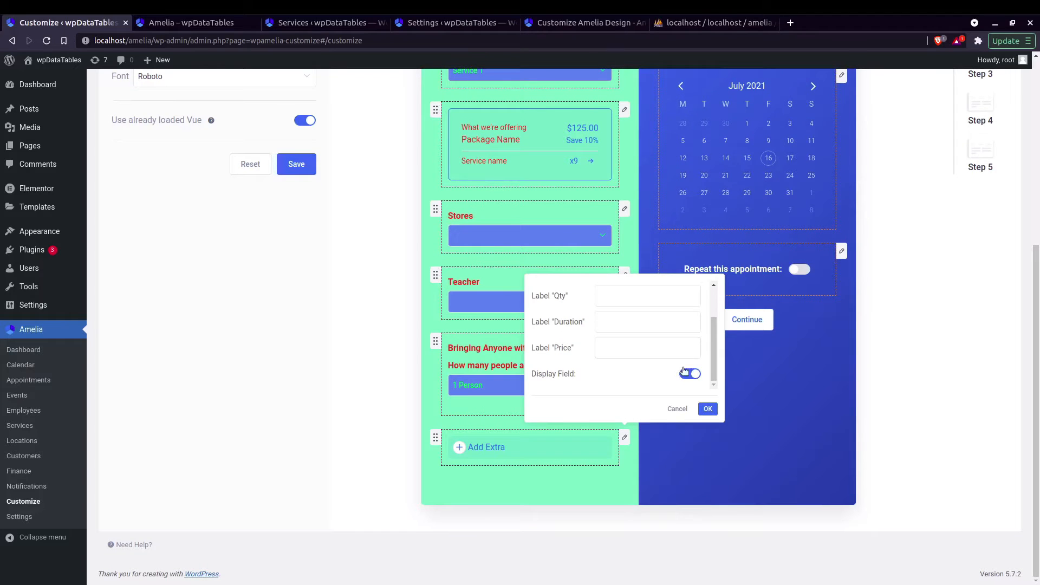
{"action": "scroll", "coordinate": [623, 358], "scroll_direction": "up", "scroll_amount": 5}
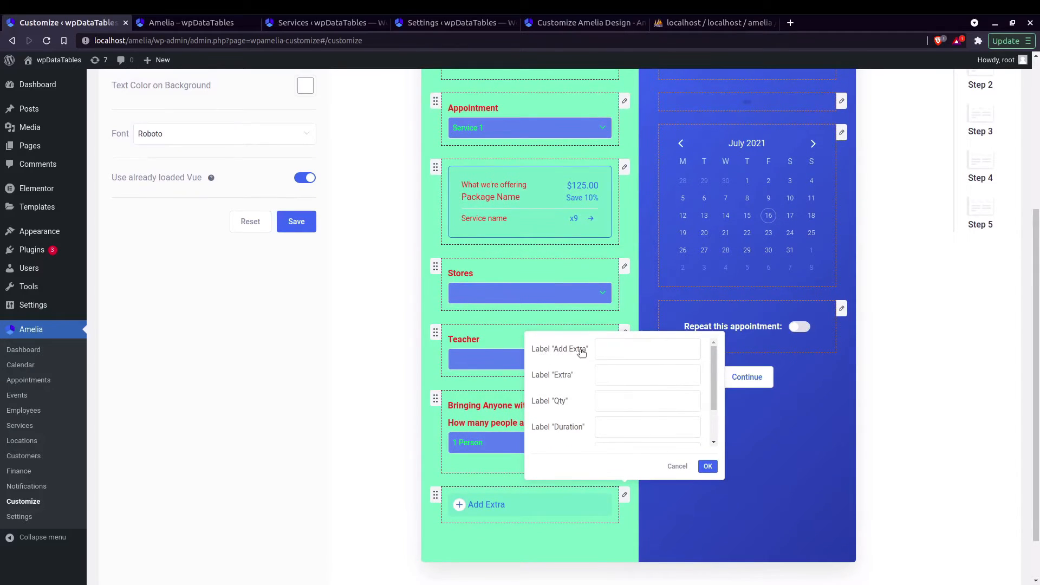
{"action": "scroll", "coordinate": [548, 378], "scroll_direction": "down", "scroll_amount": 1}
{"action": "left_click", "coordinate": [678, 466]}
Set the date and time panel's background gradient colors to light green and bright blue
{"action": "scroll", "coordinate": [564, 401], "scroll_direction": "up", "scroll_amount": 3}
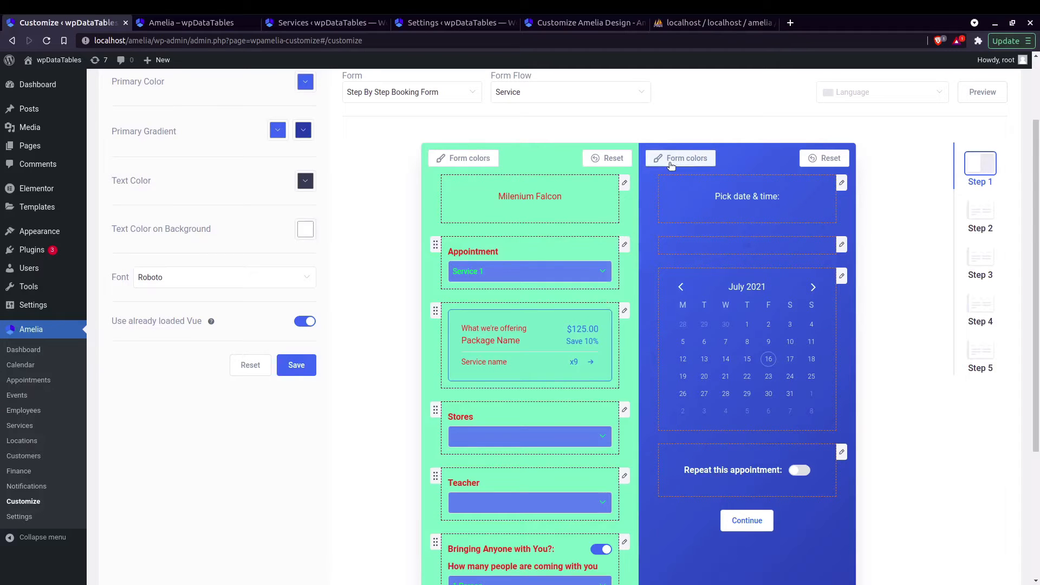
{"action": "left_click", "coordinate": [670, 165]}
{"action": "left_click", "coordinate": [726, 193]}
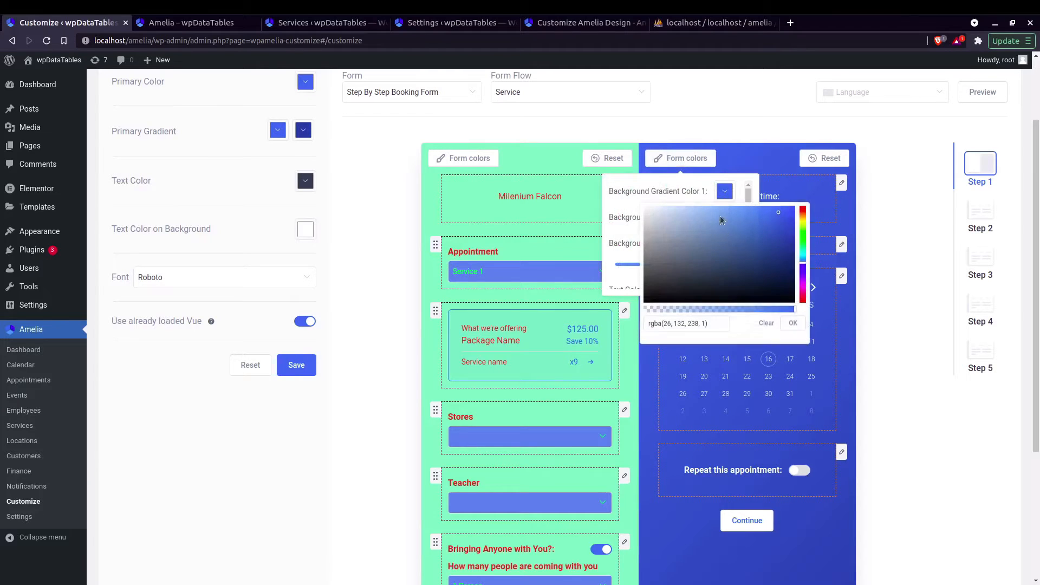
{"action": "left_click", "coordinate": [802, 230]}
{"action": "left_click_drag", "start_coordinate": [677, 207], "coordinate": [701, 211]}
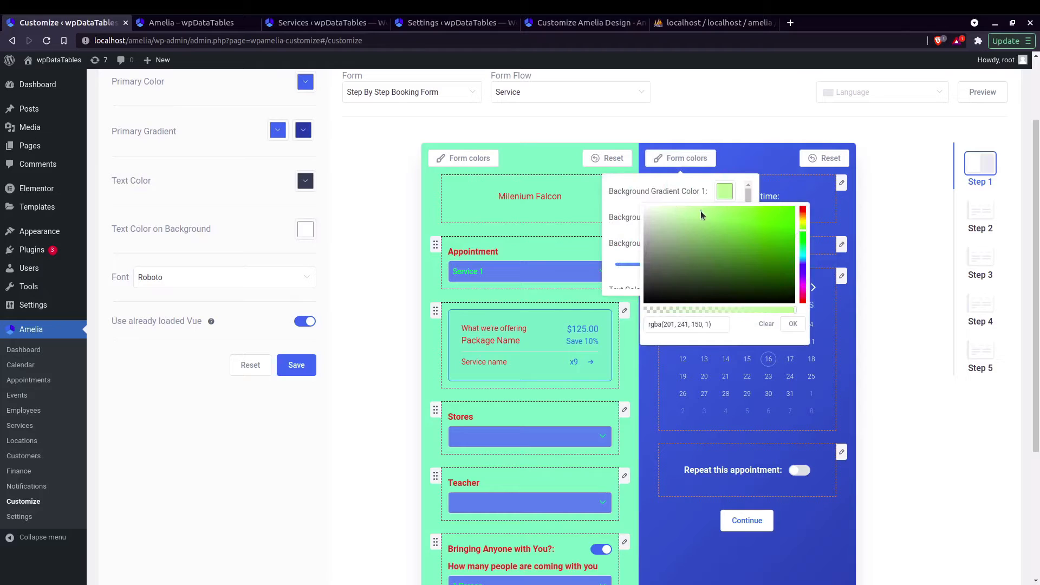
{"action": "left_click", "coordinate": [731, 204]}
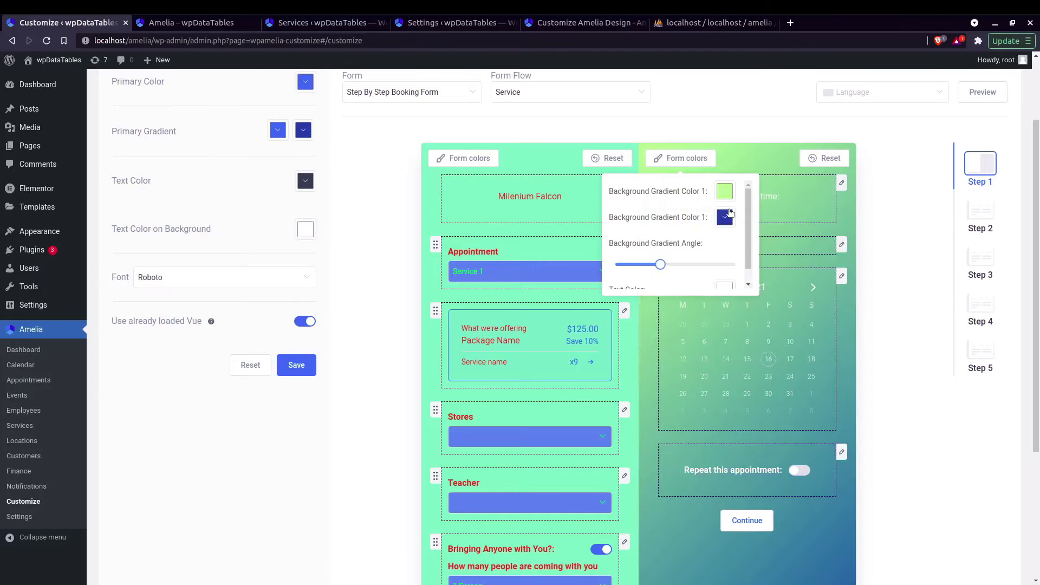
{"action": "left_click", "coordinate": [725, 217]}
{"action": "mouse_move", "coordinate": [785, 266]}
{"action": "left_mouse_down"}
{"action": "mouse_move", "coordinate": [785, 282]}
{"action": "mouse_move", "coordinate": [793, 239]}
{"action": "left_mouse_up"}
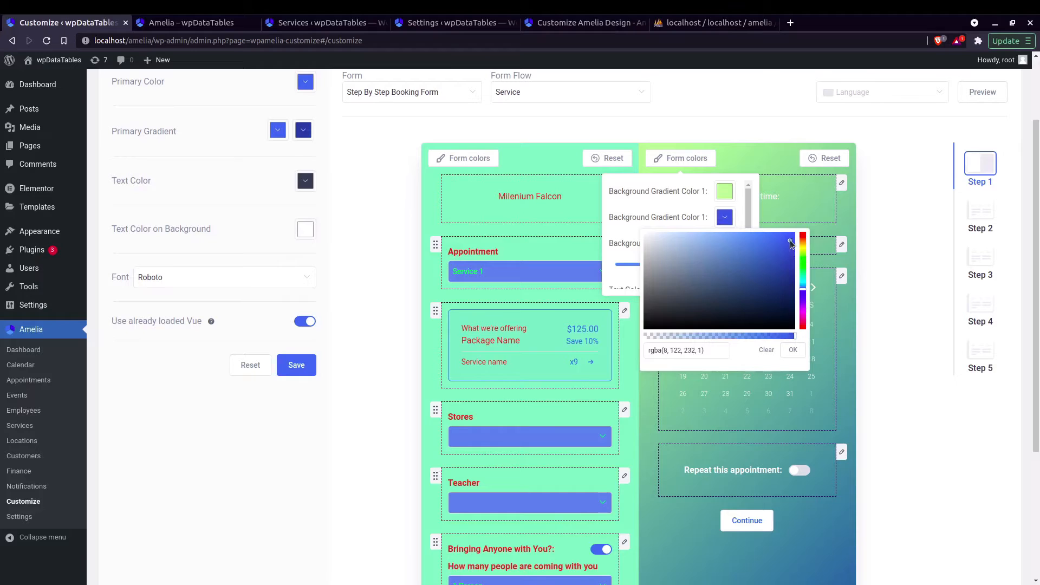
{"action": "left_click", "coordinate": [792, 351]}
Increase the date and time panel's background gradient angle and change its text color to red
{"action": "scroll", "coordinate": [753, 386], "scroll_direction": "down", "scroll_amount": 1}
{"action": "mouse_move", "coordinate": [662, 238]}
{"action": "left_click_drag", "start_coordinate": [662, 238], "coordinate": [713, 237]}
{"action": "scroll", "coordinate": [687, 221], "scroll_direction": "down", "scroll_amount": 1}
{"action": "scroll", "coordinate": [687, 221], "scroll_direction": "down", "scroll_amount": 1}
{"action": "left_click", "coordinate": [725, 245]}
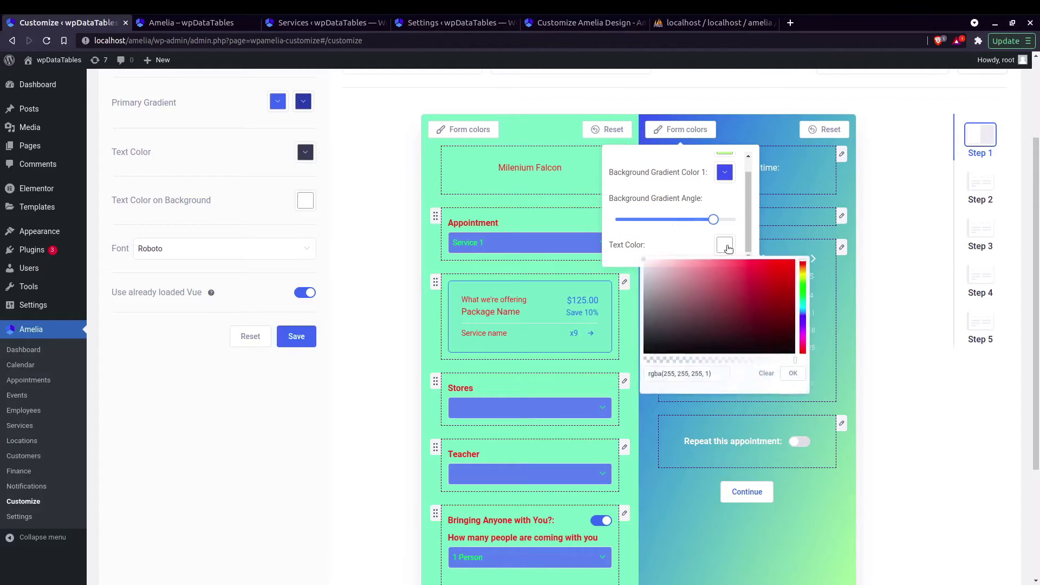
{"action": "left_click", "coordinate": [757, 267]}
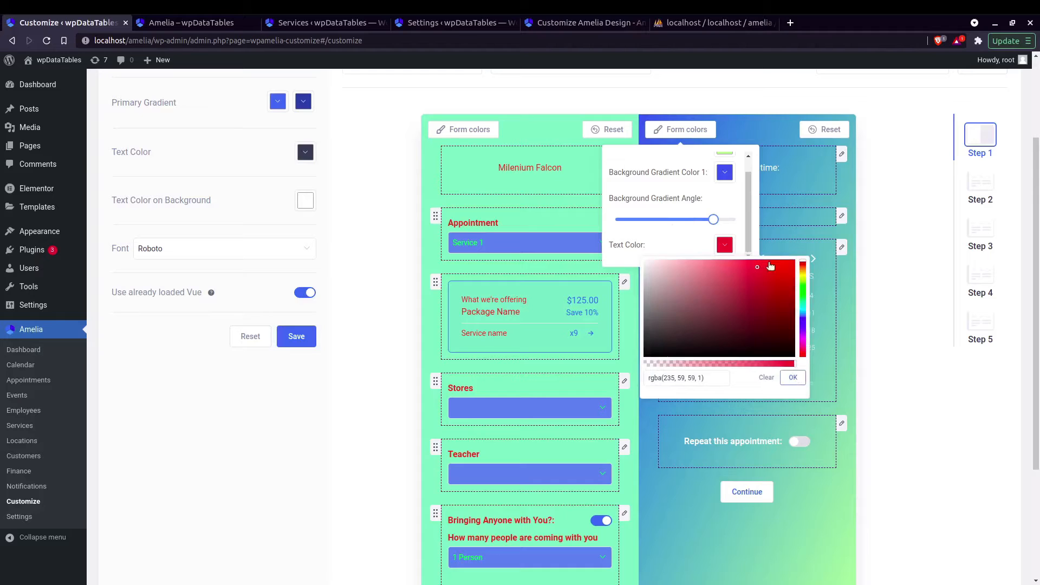
{"action": "left_click", "coordinate": [792, 377]}
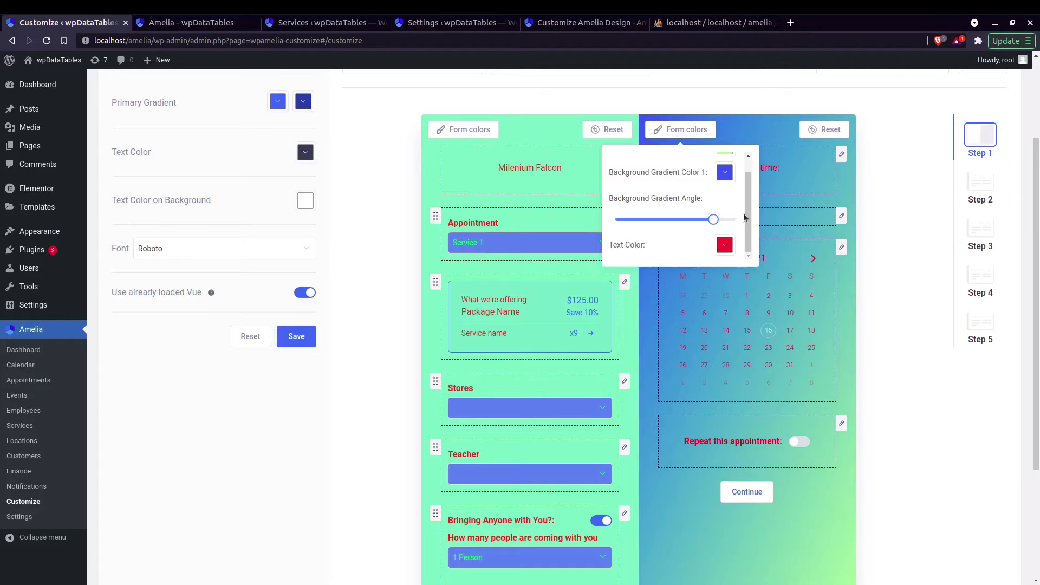
{"action": "left_click", "coordinate": [773, 128]}
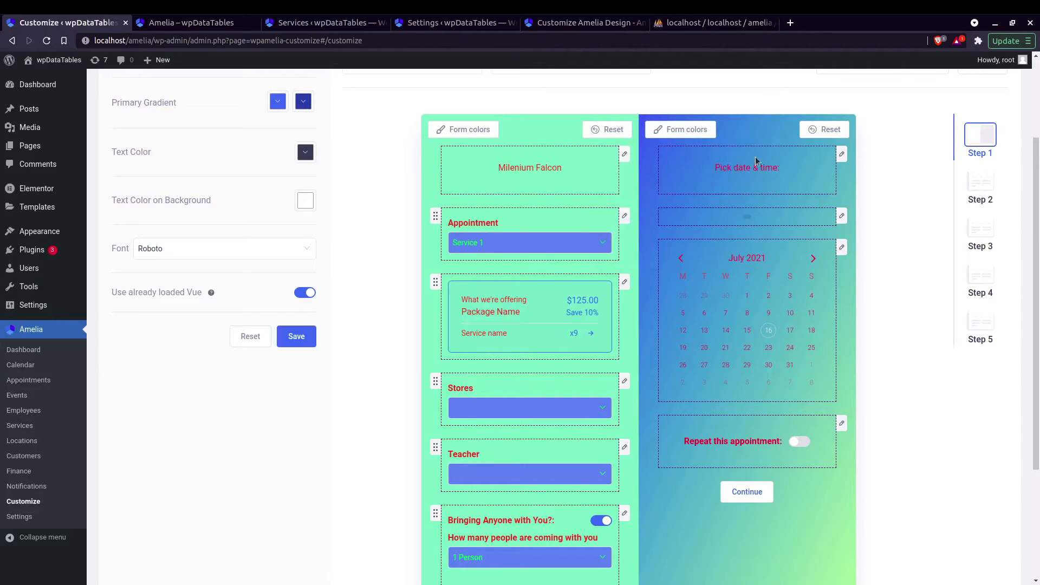
Try to turn off Display Field for the "Pick date & time" heading
{"action": "left_click", "coordinate": [842, 155]}
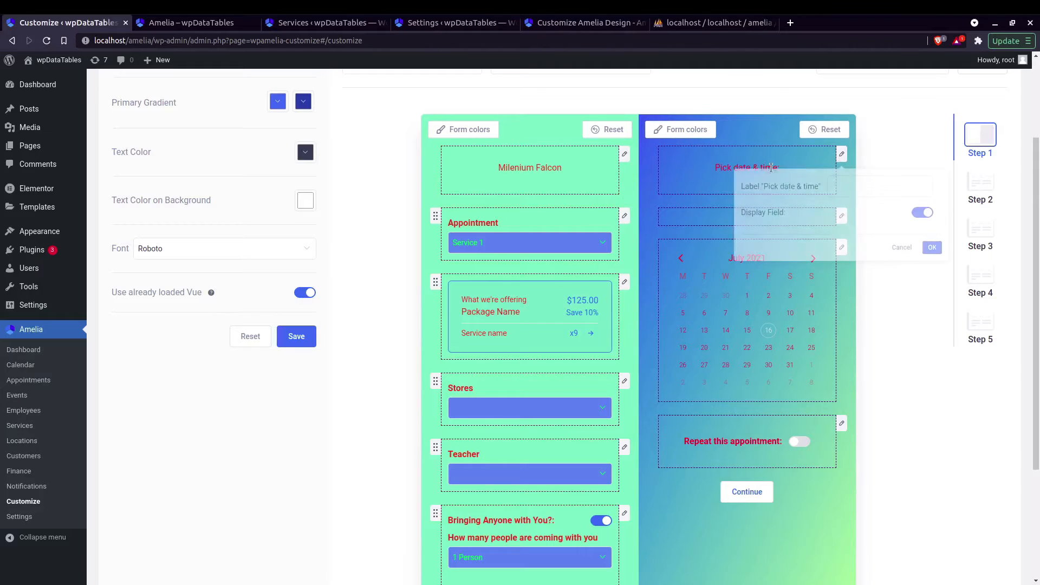
{"action": "left_click", "coordinate": [919, 215]}
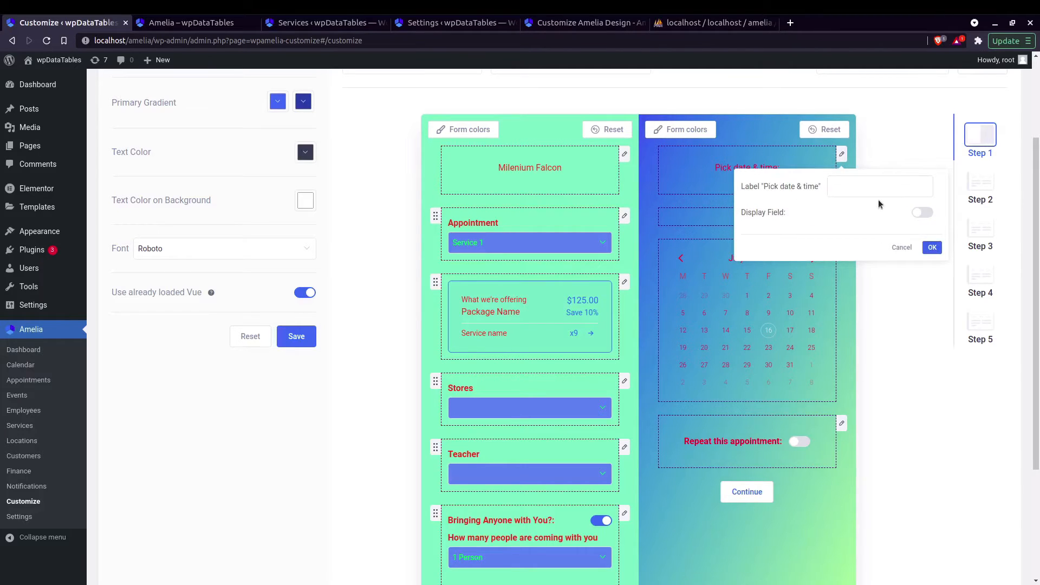
{"action": "left_click", "coordinate": [931, 247]}
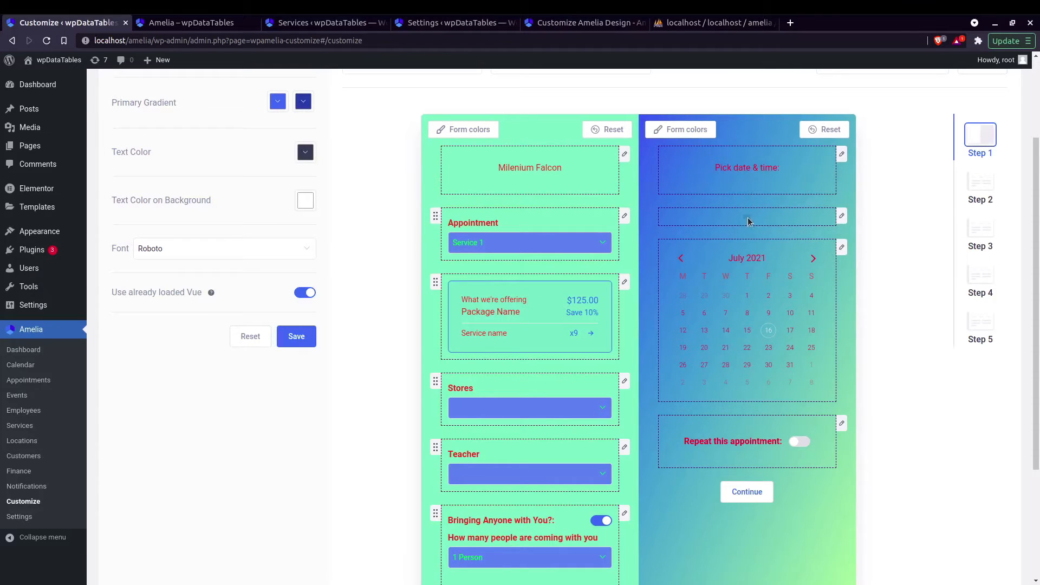
{"action": "left_click", "coordinate": [841, 215]}
{"action": "left_click", "coordinate": [861, 153]}
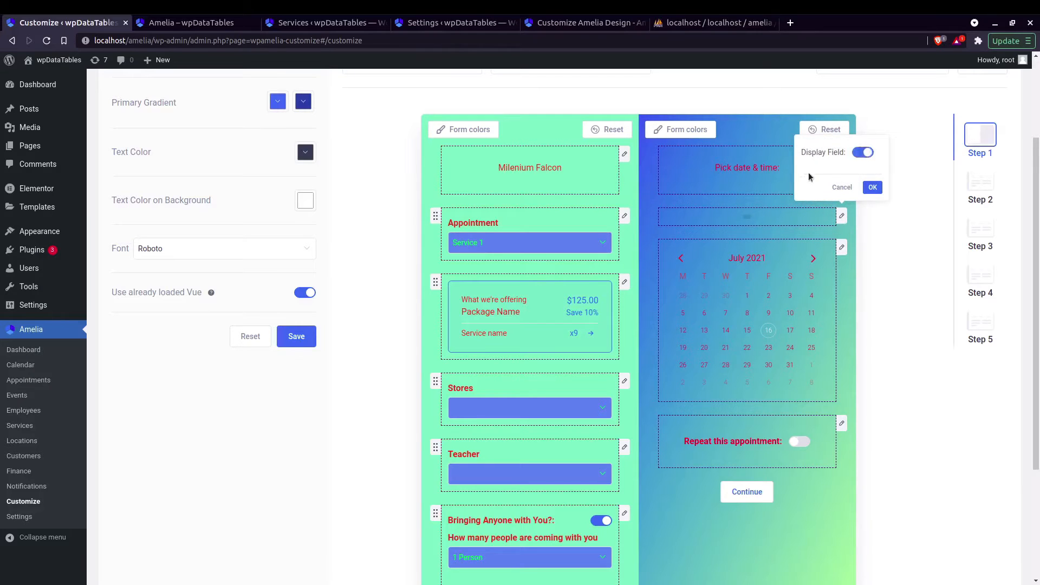
{"action": "left_click", "coordinate": [842, 188]}
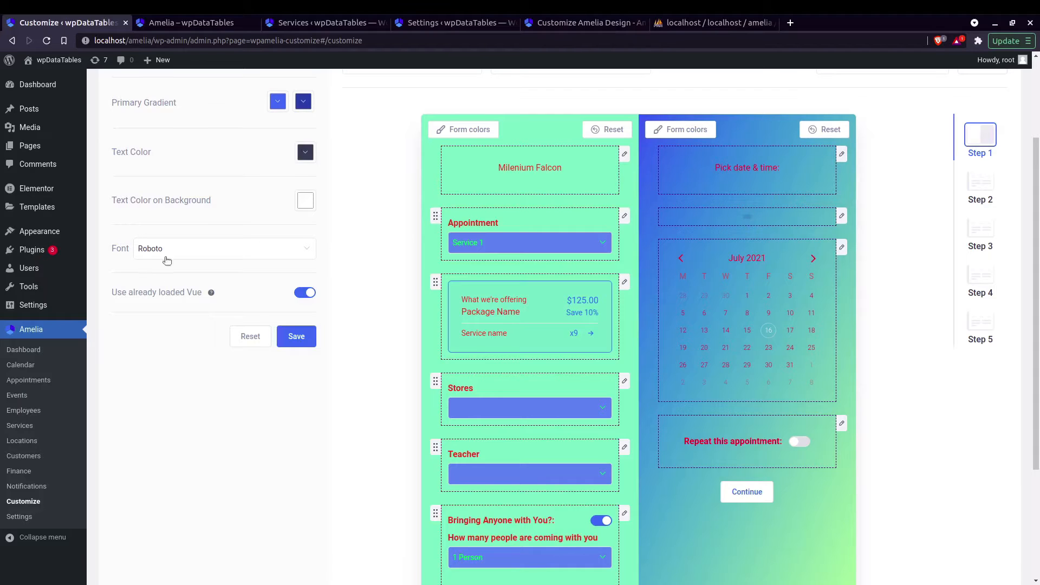
Open Amelia's Settings in a new browser tab placed beside the Customize page and display the General Settings
{"action": "middle_click", "coordinate": [19, 516]}
{"action": "left_click_drag", "start_coordinate": [410, 28], "coordinate": [176, 28]}
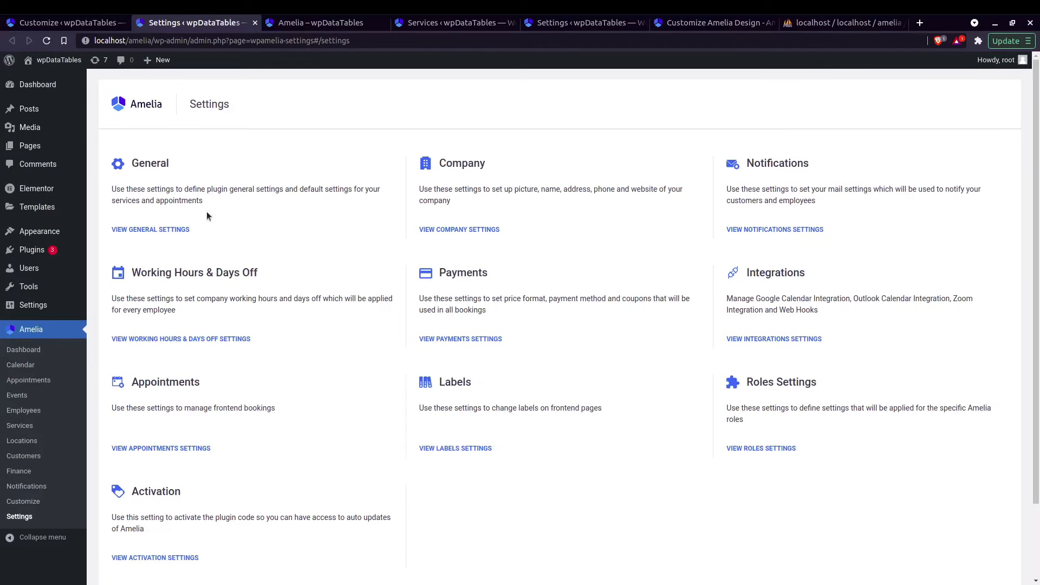
{"action": "left_click", "coordinate": [165, 231]}
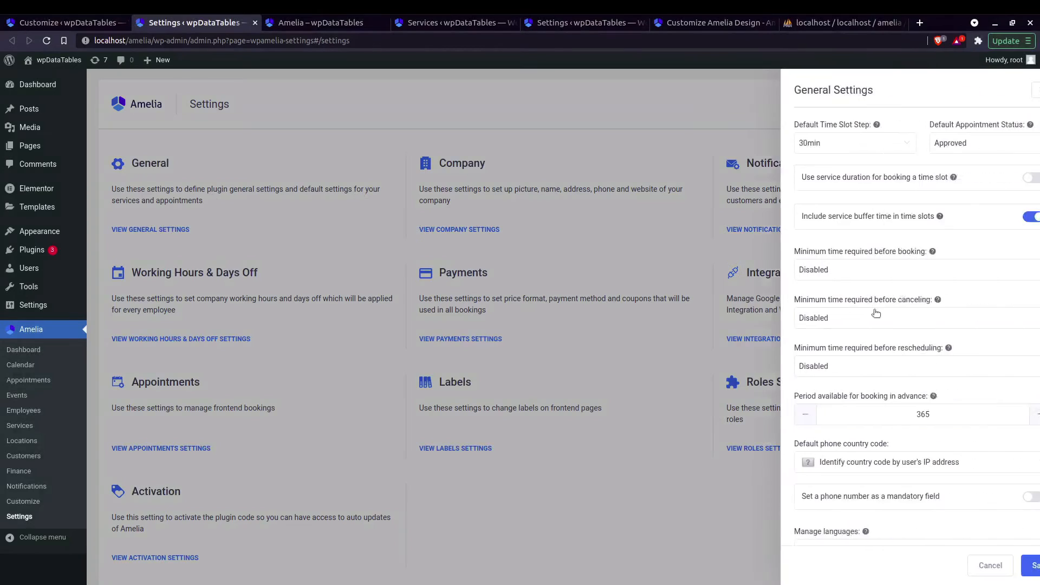
Enable "Show booking slots in client time zone" in the General Settings and save them
{"action": "scroll", "coordinate": [882, 334], "scroll_direction": "down", "scroll_amount": 7}
{"action": "left_click_drag", "start_coordinate": [769, 421], "coordinate": [899, 422]}
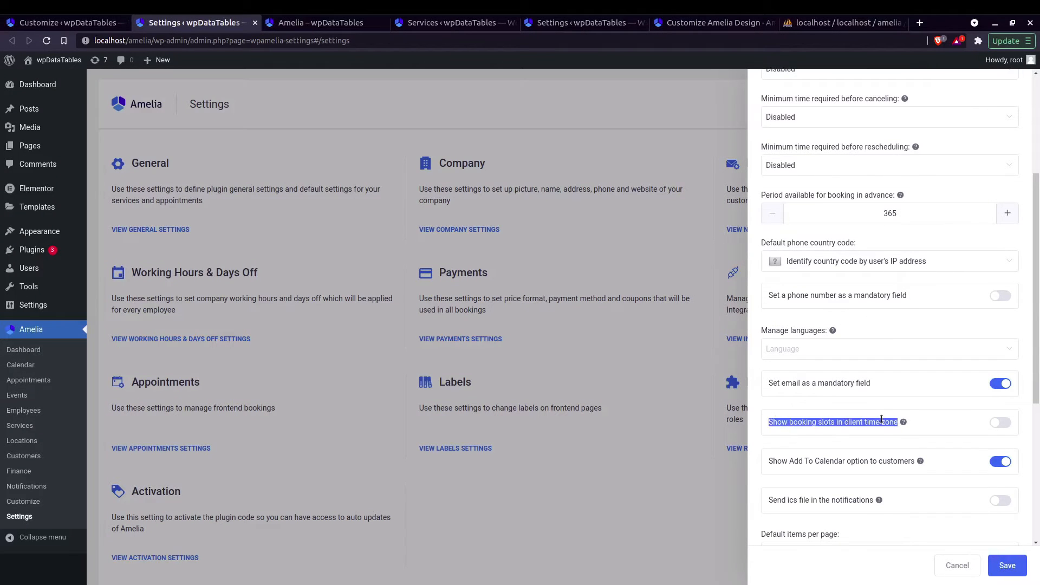
{"action": "left_click", "coordinate": [1000, 427]}
{"action": "left_click", "coordinate": [1012, 561]}
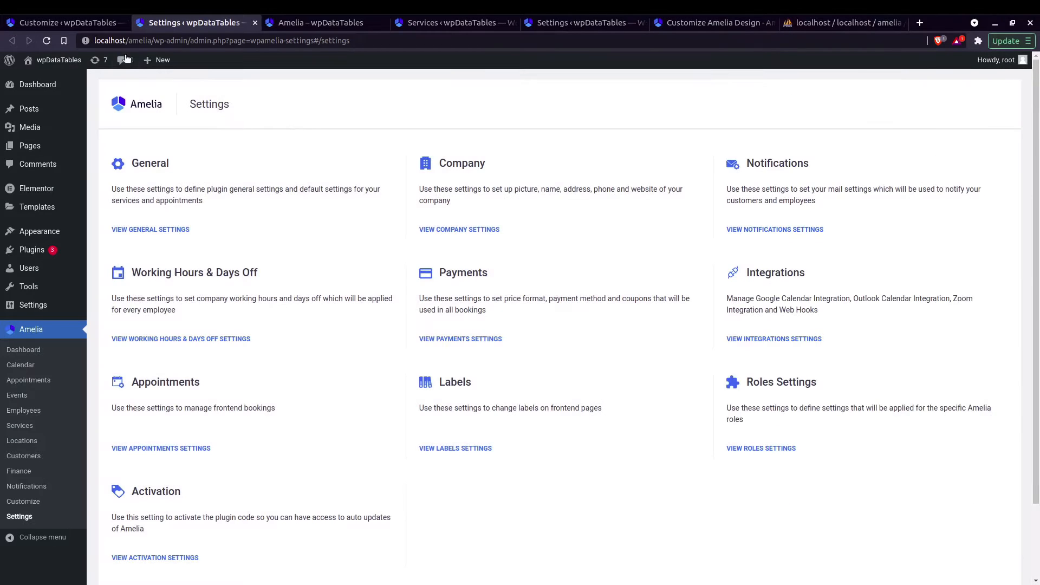
Return to the Customize page, save the customization and reload the page
{"action": "left_click", "coordinate": [69, 24]}
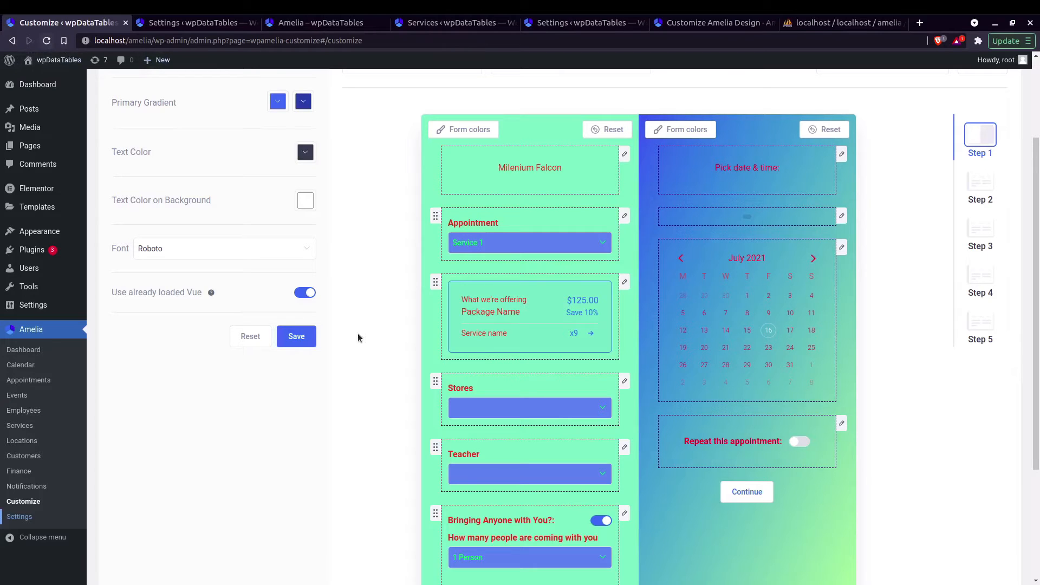
{"action": "left_click", "coordinate": [299, 338]}
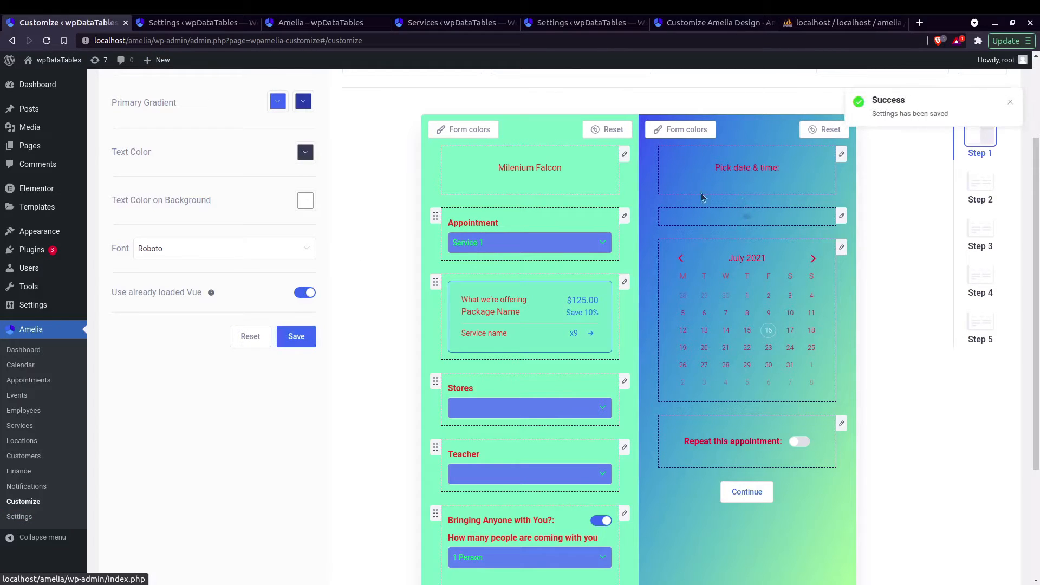
{"action": "left_click", "coordinate": [47, 40]}
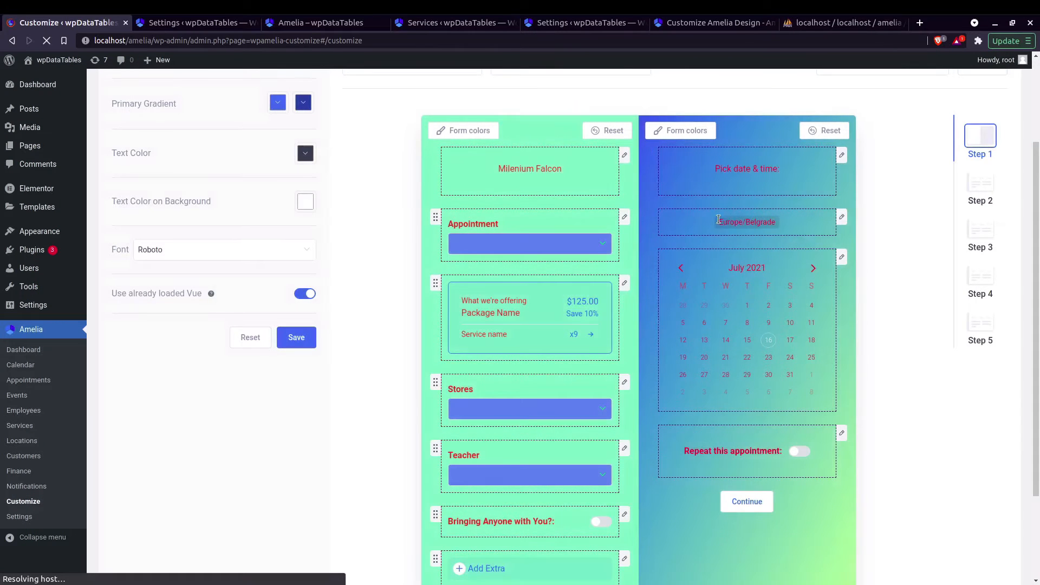
Open the options of the time zone field above the calendar and try its Display Field switch
{"action": "left_click_drag", "start_coordinate": [727, 221], "coordinate": [775, 223]}
{"action": "left_click", "coordinate": [841, 216]}
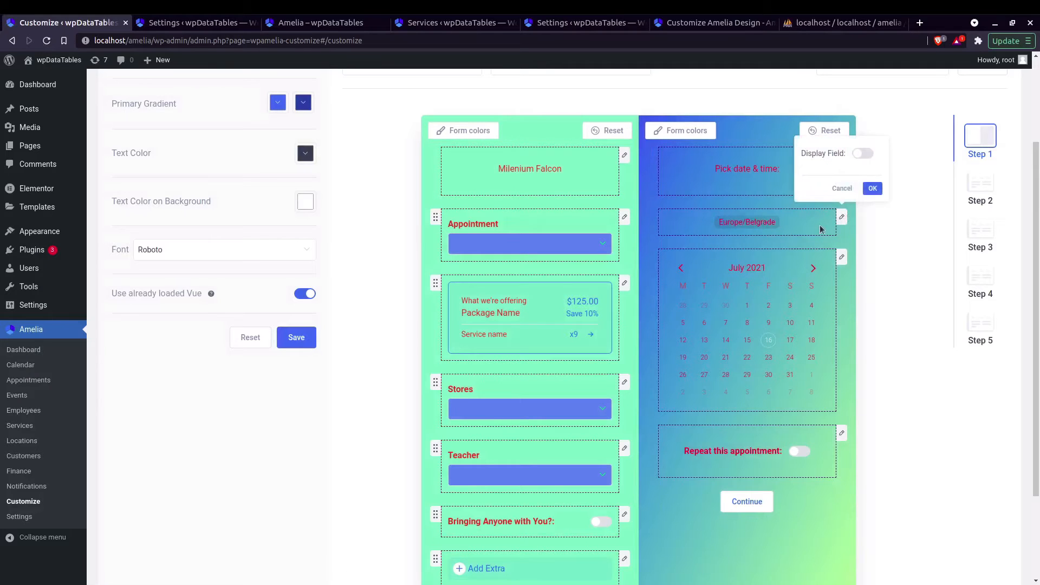
{"action": "left_click", "coordinate": [864, 155]}
{"action": "left_click", "coordinate": [867, 156]}
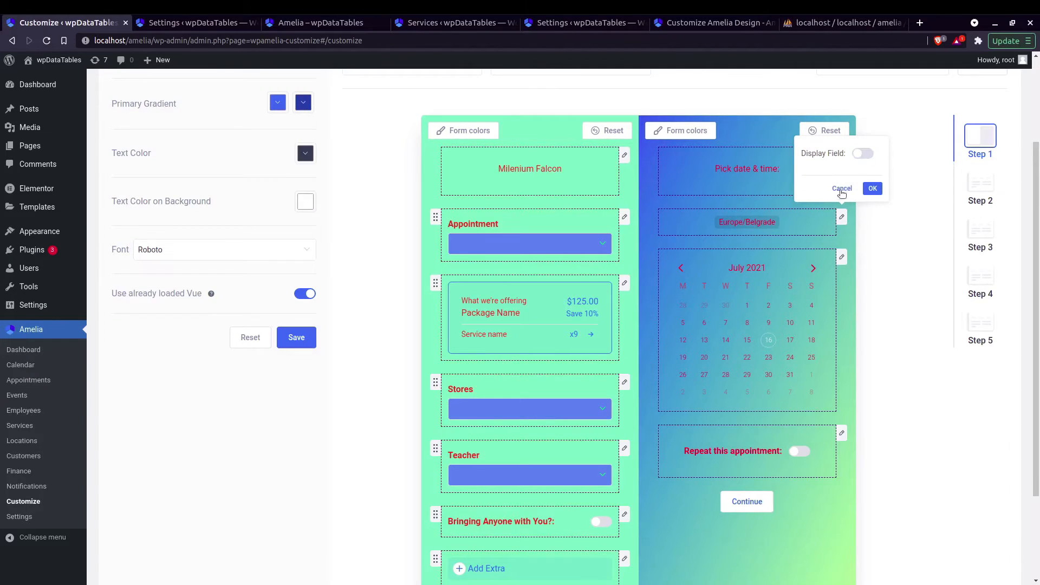
Turn off End Time Visibility for the calendar in the date and time panel
{"action": "left_click", "coordinate": [845, 259]}
{"action": "left_click", "coordinate": [842, 258]}
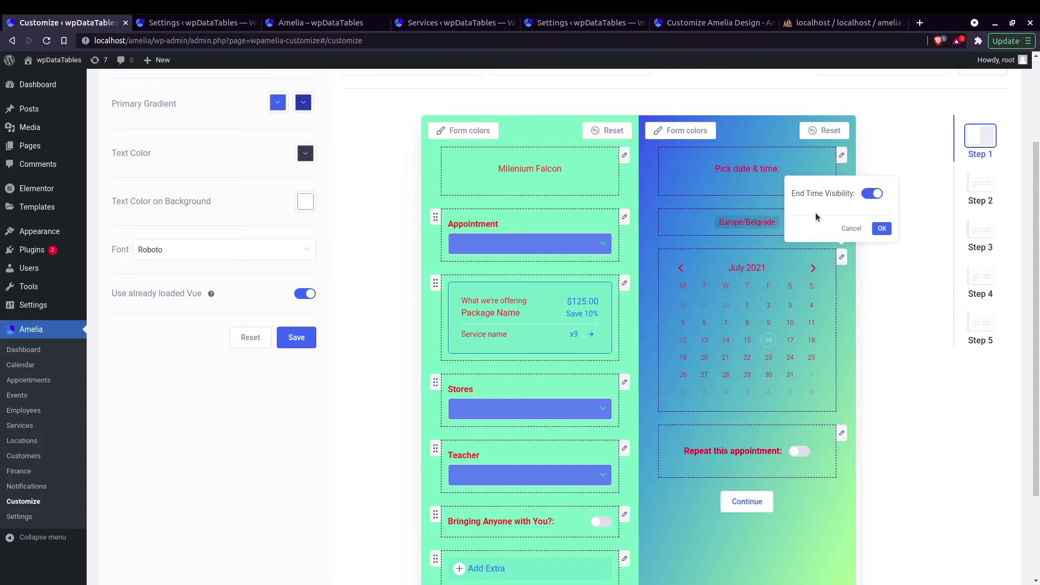
{"action": "left_click", "coordinate": [871, 195]}
{"action": "left_click", "coordinate": [882, 229]}
Review the label and display options of the "Repeat this appointment" field and dismiss them without changes
{"action": "scroll", "coordinate": [811, 310], "scroll_direction": "down", "scroll_amount": 1}
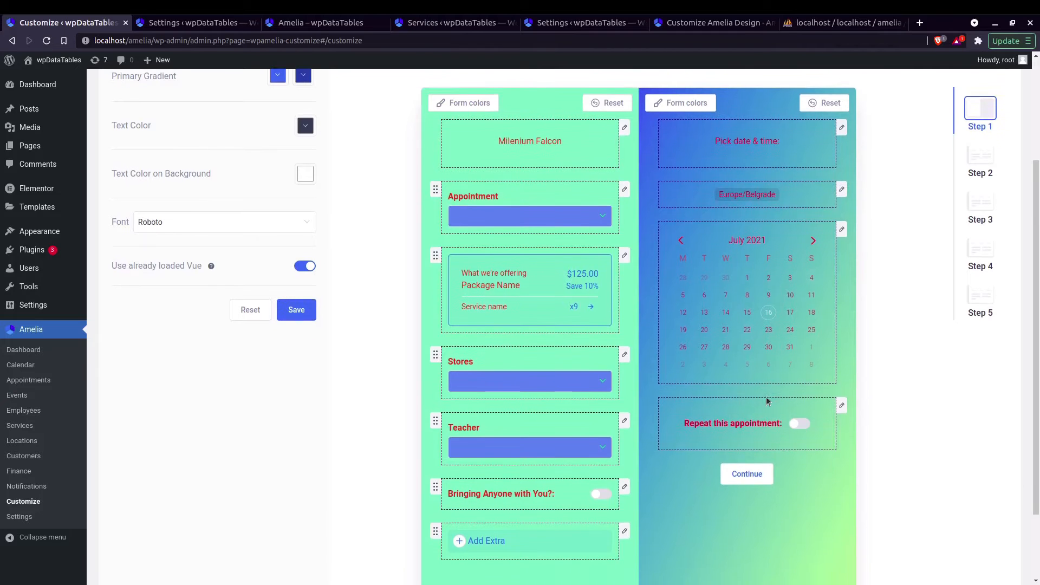
{"action": "scroll", "coordinate": [776, 349], "scroll_direction": "up", "scroll_amount": 1}
{"action": "scroll", "coordinate": [811, 365], "scroll_direction": "down", "scroll_amount": 1}
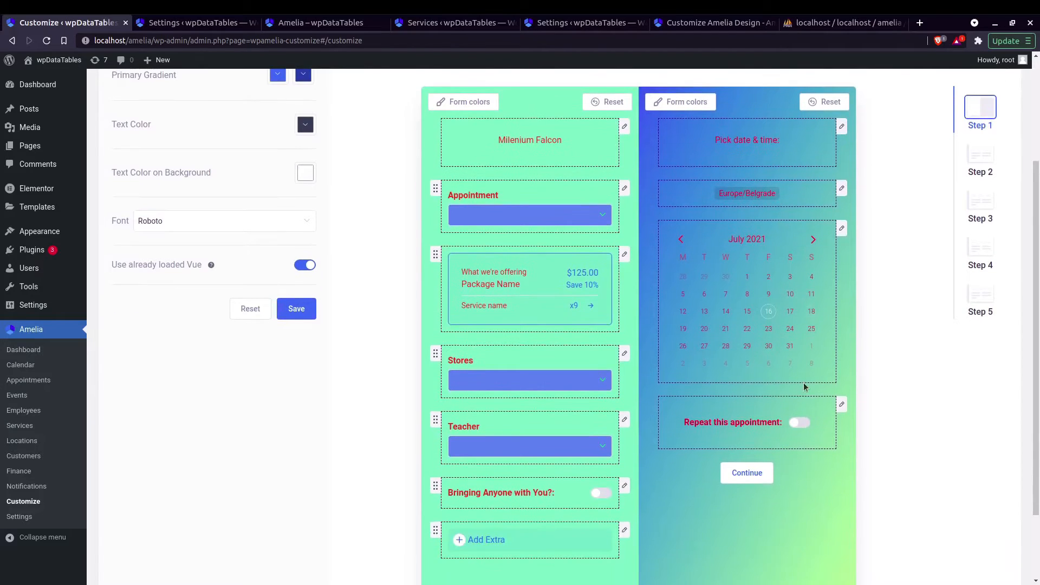
{"action": "left_click", "coordinate": [841, 405]}
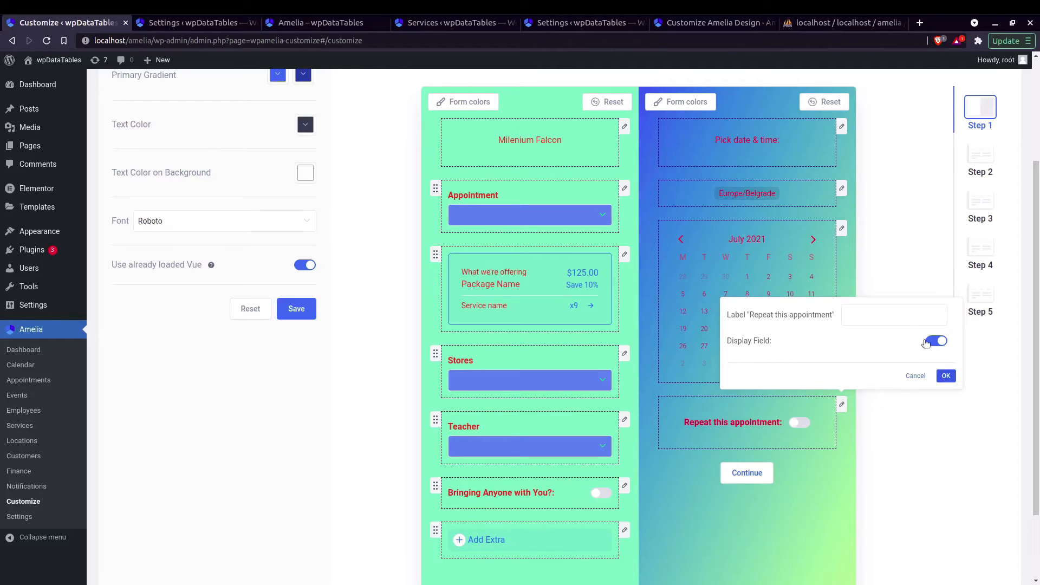
{"action": "left_click", "coordinate": [704, 295]}
{"action": "scroll", "coordinate": [685, 321], "scroll_direction": "down", "scroll_amount": 1}
{"action": "scroll", "coordinate": [684, 321], "scroll_direction": "down", "scroll_amount": 1}
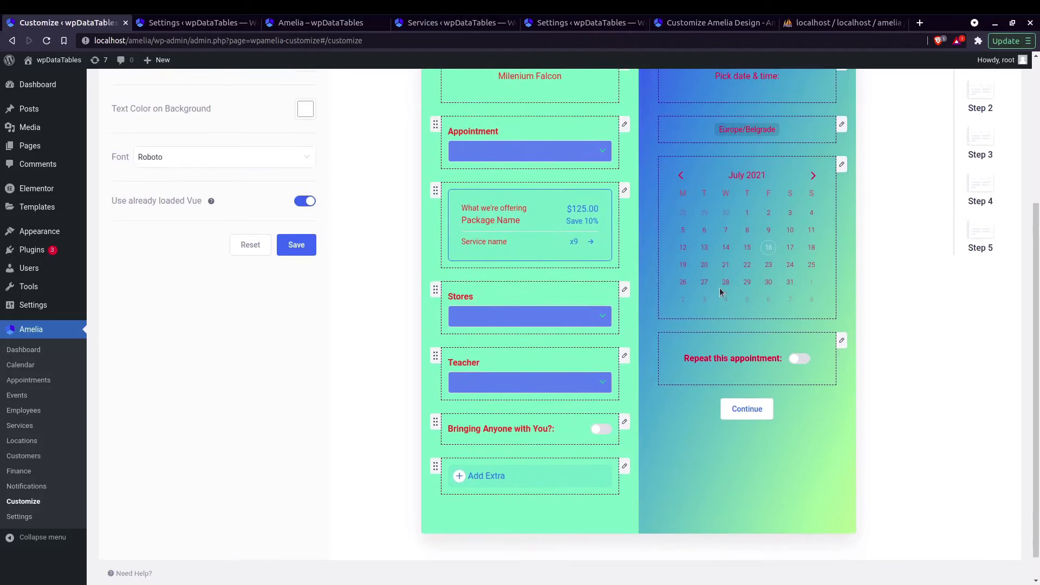
{"action": "scroll", "coordinate": [720, 287], "scroll_direction": "up", "scroll_amount": 2}
Switch the form preview to Step 2 and set its first background gradient color to light orange, rgba(221, 170, 122, 1)
{"action": "left_click", "coordinate": [978, 177]}
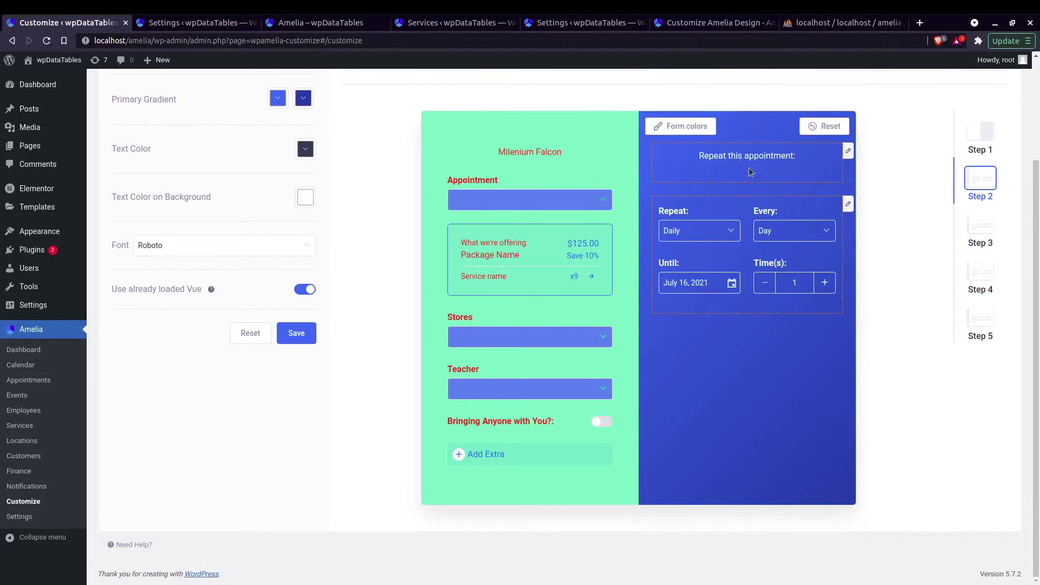
{"action": "left_click", "coordinate": [685, 125]}
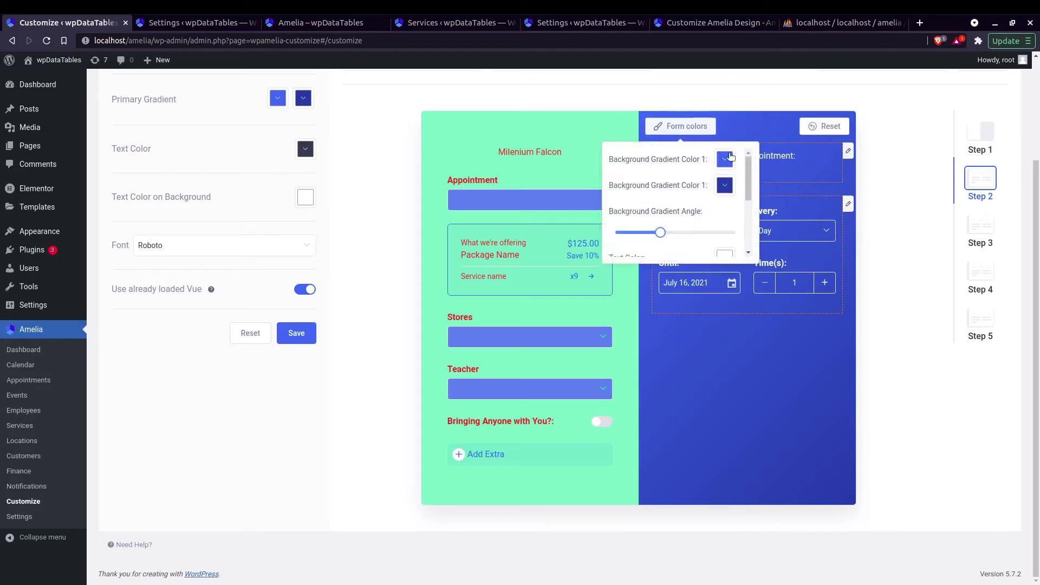
{"action": "left_click", "coordinate": [724, 159]}
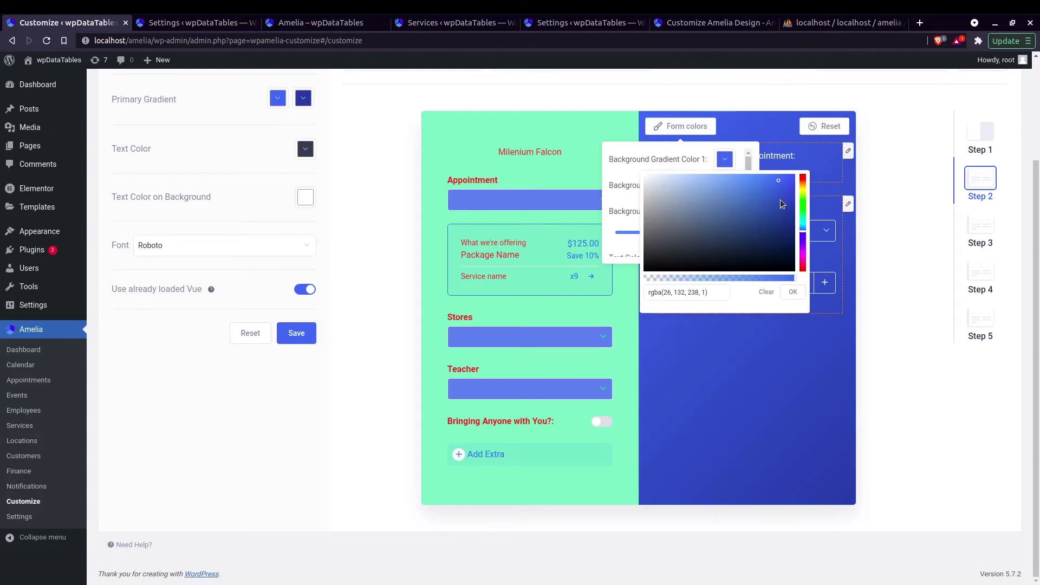
{"action": "left_click", "coordinate": [803, 182]}
{"action": "left_click", "coordinate": [675, 194]}
{"action": "left_click", "coordinate": [710, 186]}
{"action": "left_click", "coordinate": [791, 293]}
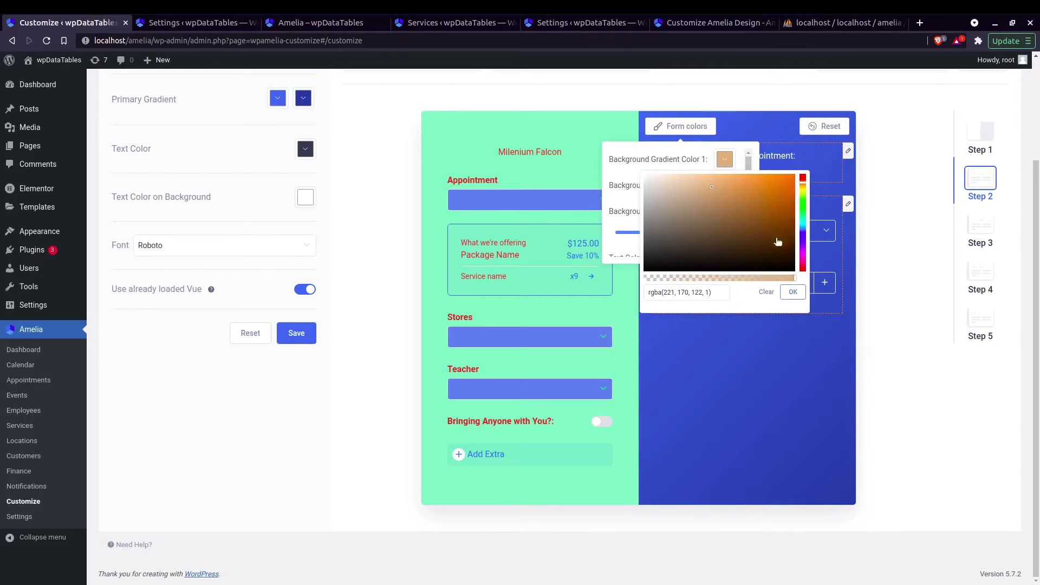
Set Step 2's second background gradient color to dark red, rgba(136, 17, 13, 1)
{"action": "left_click", "coordinate": [725, 185]}
{"action": "left_click_drag", "start_coordinate": [802, 216], "coordinate": [804, 202]}
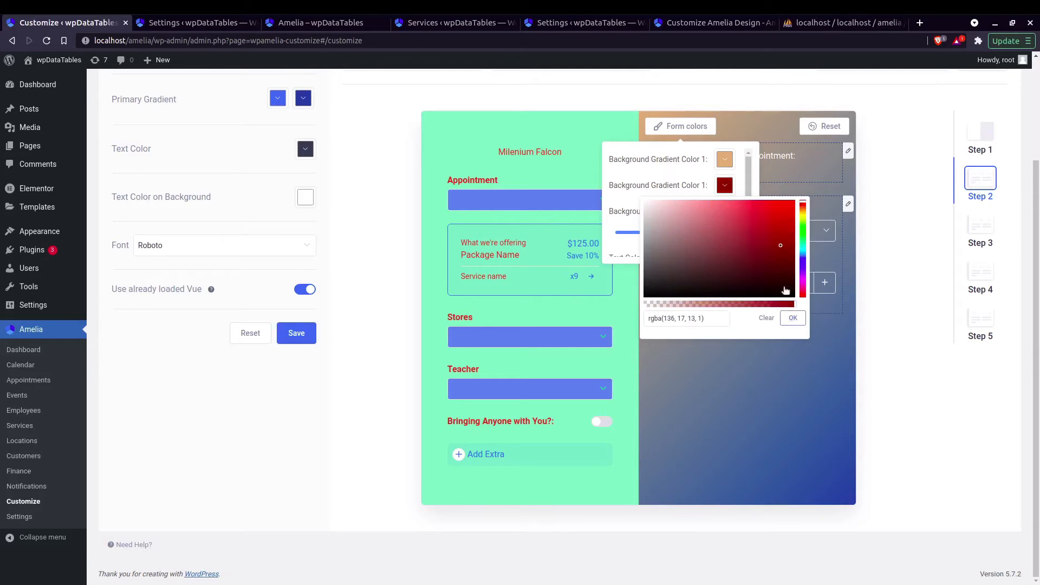
{"action": "left_click", "coordinate": [793, 318]}
Set Step 2's Input Color to a semi-transparent blue with RGB 77, 113, 221
{"action": "scroll", "coordinate": [665, 233], "scroll_direction": "down", "scroll_amount": 2}
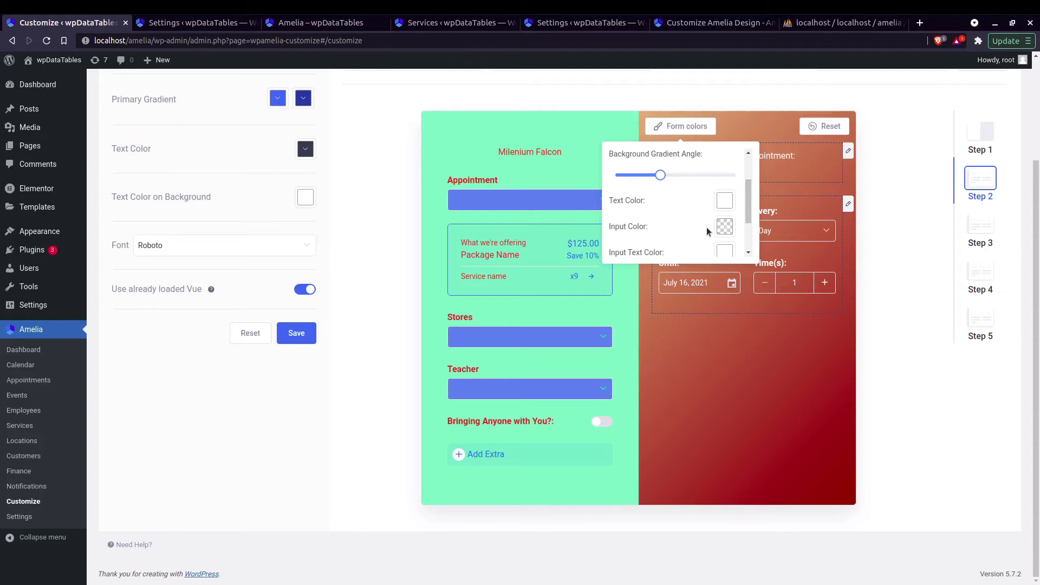
{"action": "scroll", "coordinate": [724, 217], "scroll_direction": "down", "scroll_amount": 1}
{"action": "left_click", "coordinate": [724, 200]}
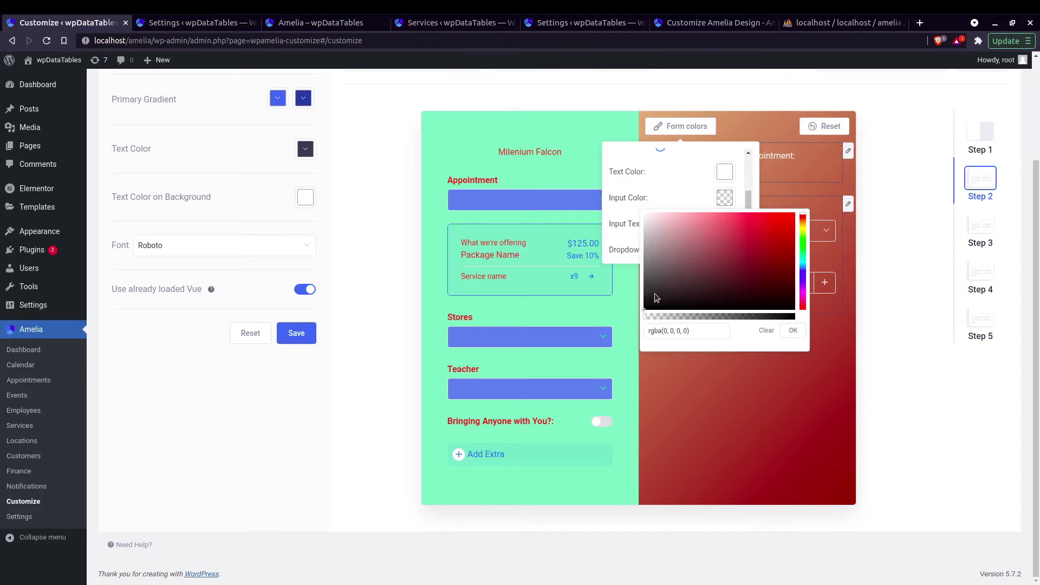
{"action": "mouse_move", "coordinate": [648, 319]}
{"action": "left_mouse_down"}
{"action": "mouse_move", "coordinate": [665, 317]}
{"action": "mouse_move", "coordinate": [645, 318]}
{"action": "left_mouse_up"}
{"action": "left_click", "coordinate": [804, 275]}
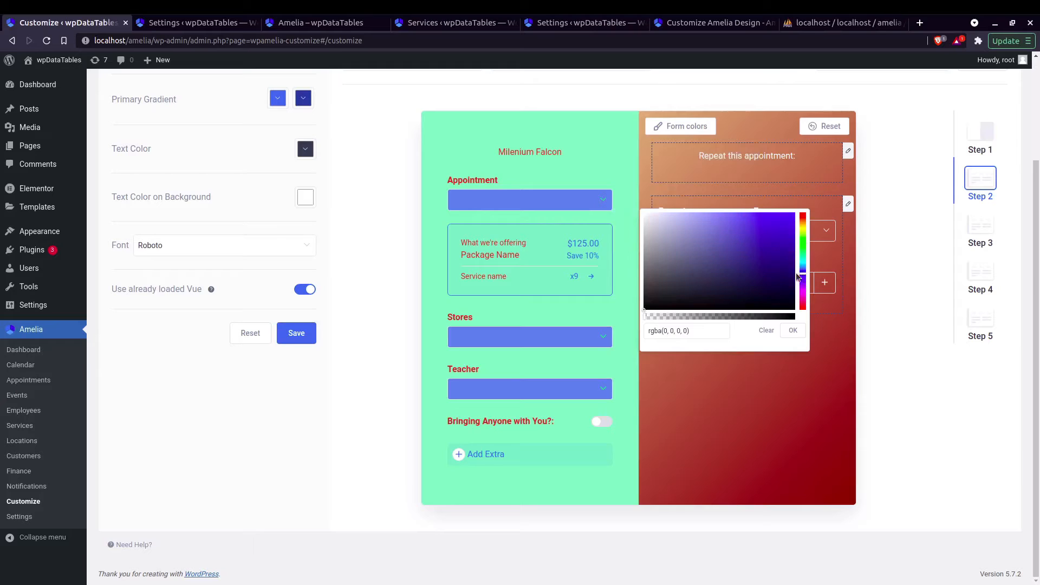
{"action": "left_click", "coordinate": [742, 226]}
{"action": "left_click", "coordinate": [672, 320]}
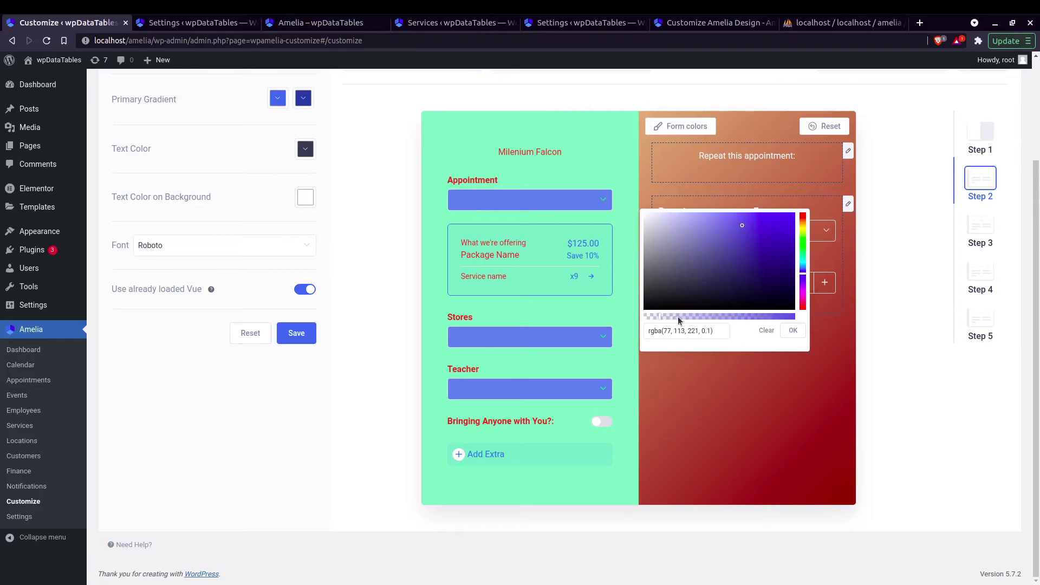
{"action": "left_click", "coordinate": [792, 330]}
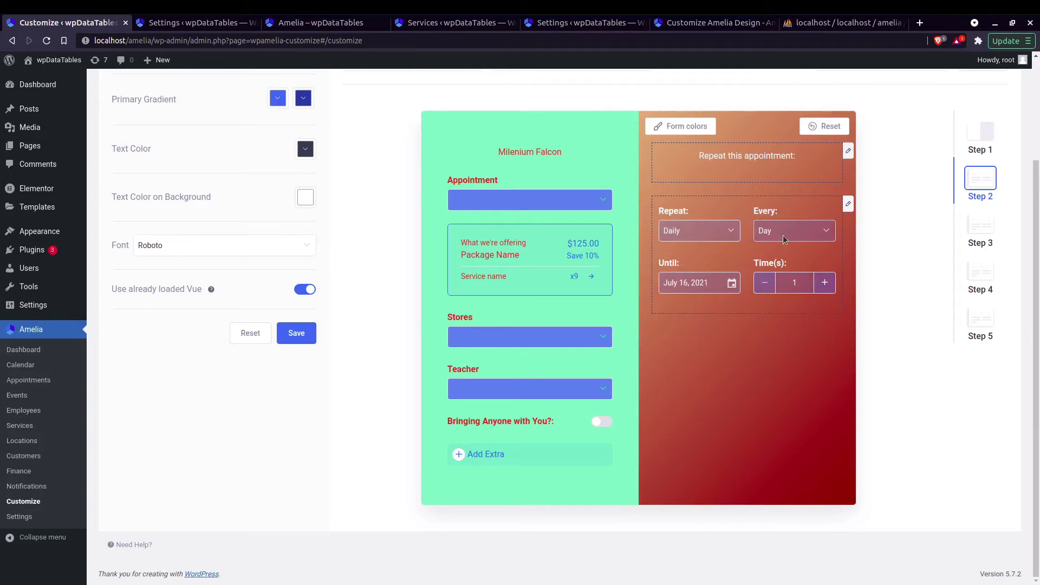
Check the Repeat frequency choices and the options of Step 2's "Repeat this appointment" heading without changing them
{"action": "left_click", "coordinate": [714, 236]}
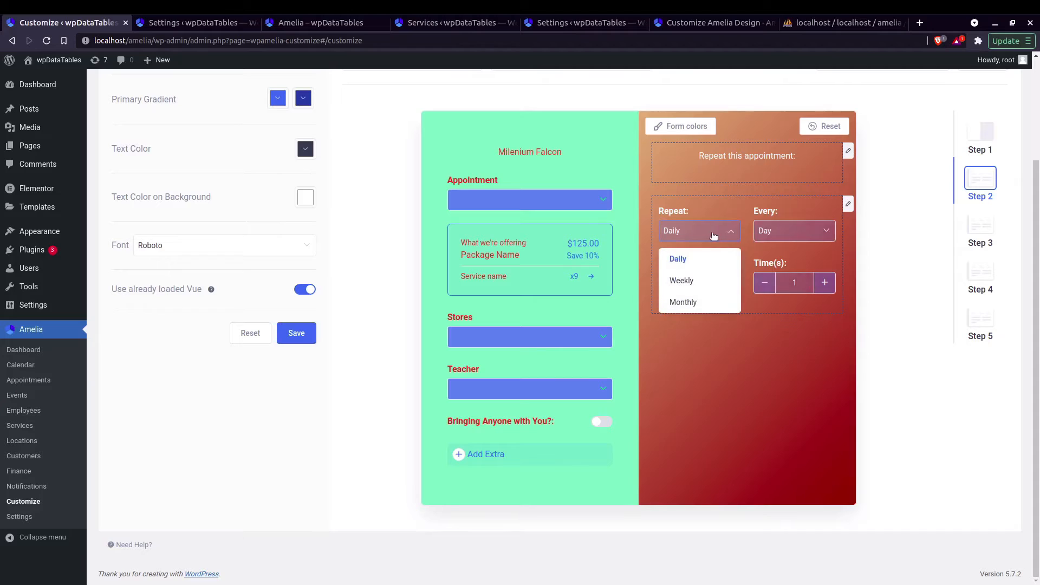
{"action": "left_click", "coordinate": [763, 230]}
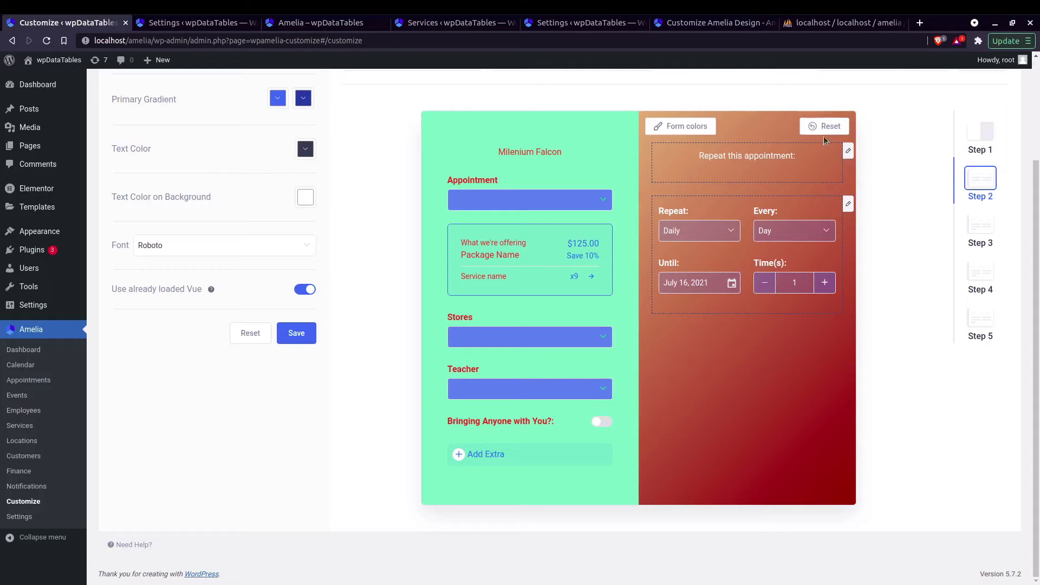
{"action": "left_click", "coordinate": [849, 150]}
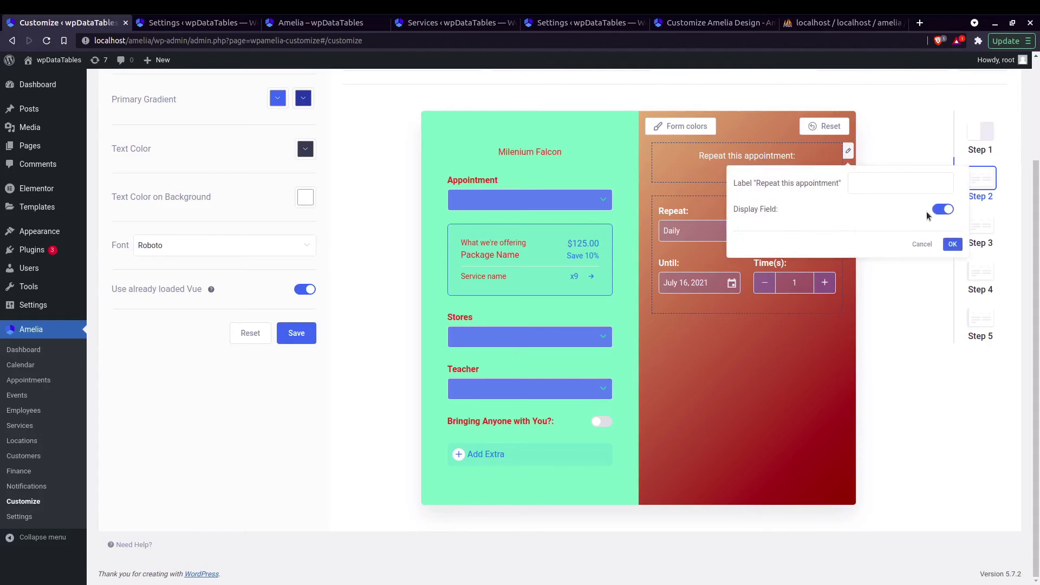
{"action": "left_click", "coordinate": [921, 244]}
Review the label options for the Repeat, Every, On, Until and Time(s) fields and close them without changes
{"action": "left_click", "coordinate": [846, 204]}
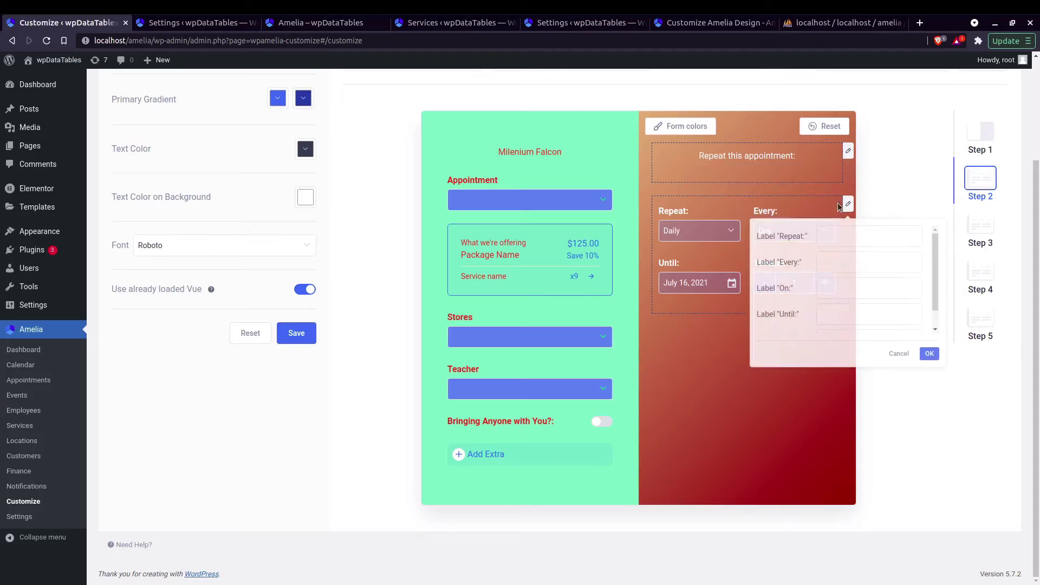
{"action": "scroll", "coordinate": [801, 280], "scroll_direction": "down", "scroll_amount": 1}
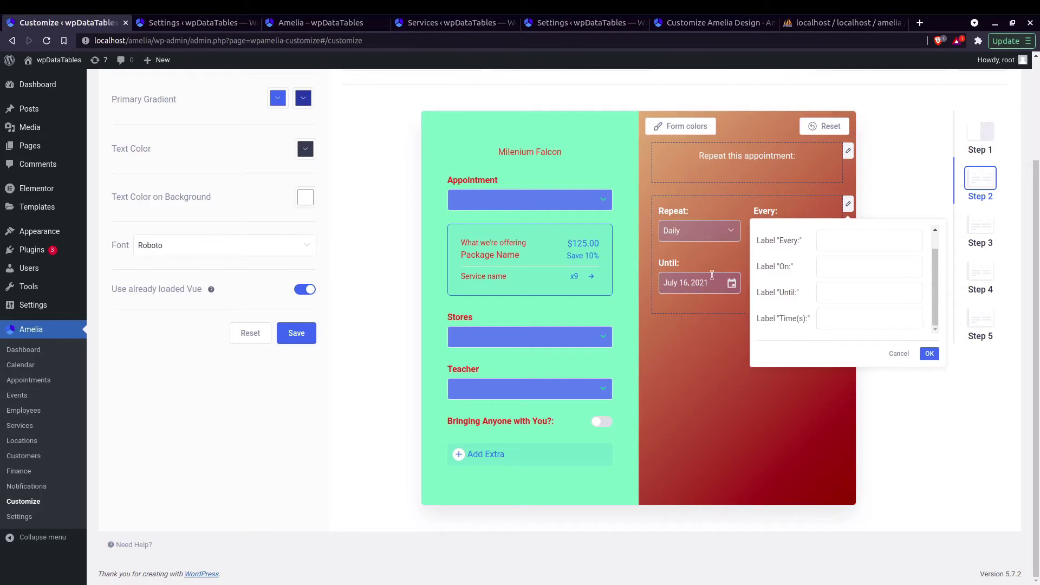
{"action": "left_click", "coordinate": [899, 353]}
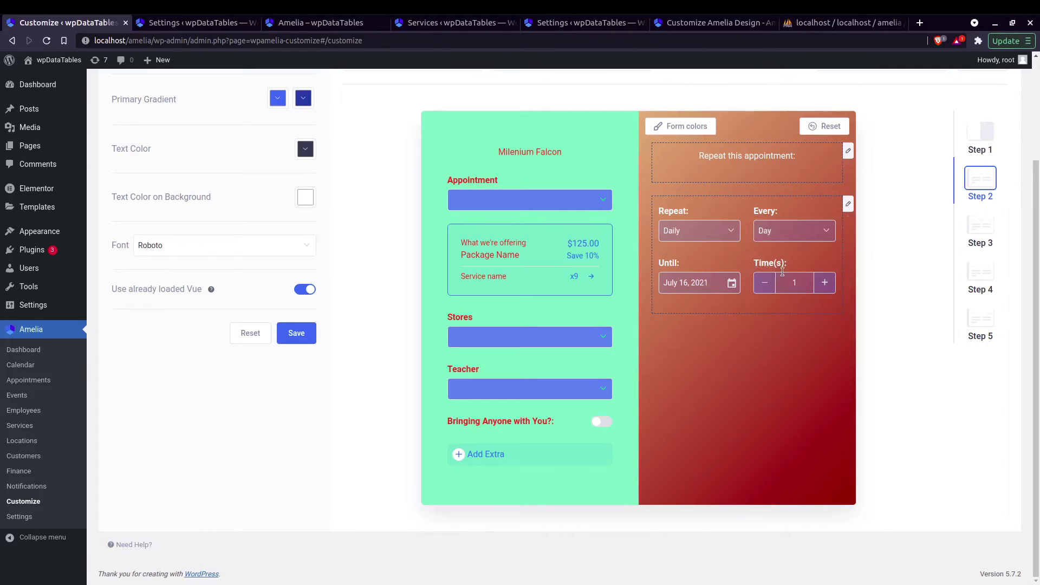
Change the "Time(s):" field's label to "How many appointments?"
{"action": "left_click", "coordinate": [848, 205]}
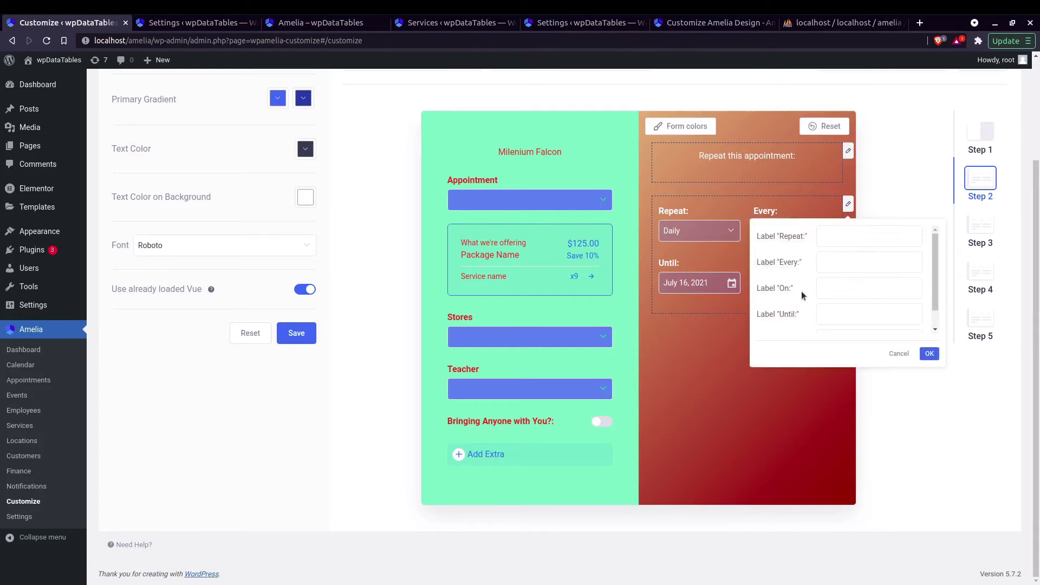
{"action": "scroll", "coordinate": [837, 308], "scroll_direction": "down", "scroll_amount": 1}
{"action": "left_click", "coordinate": [846, 315]}
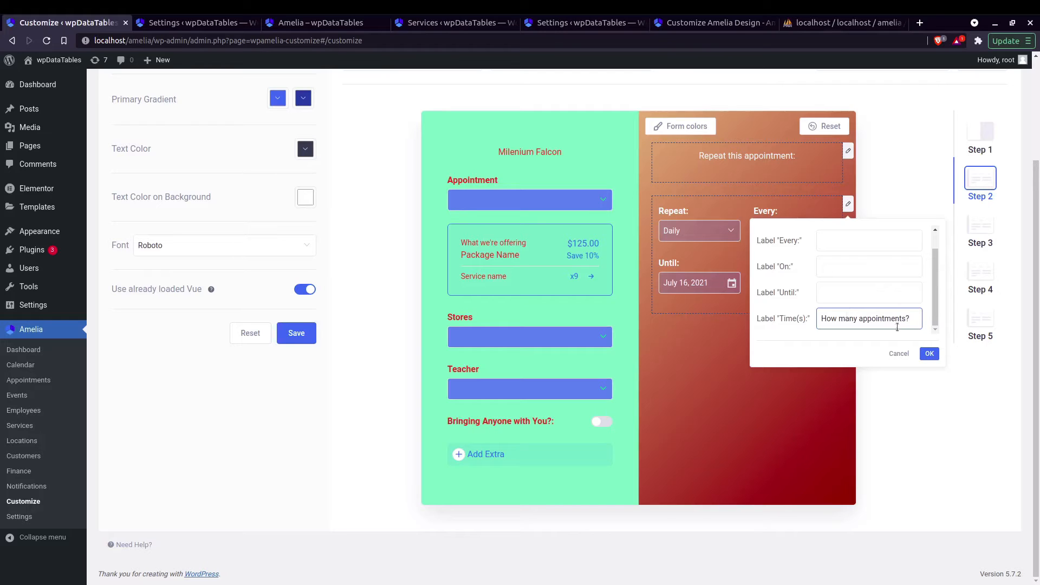
{"action": "key", "text": "Return"}
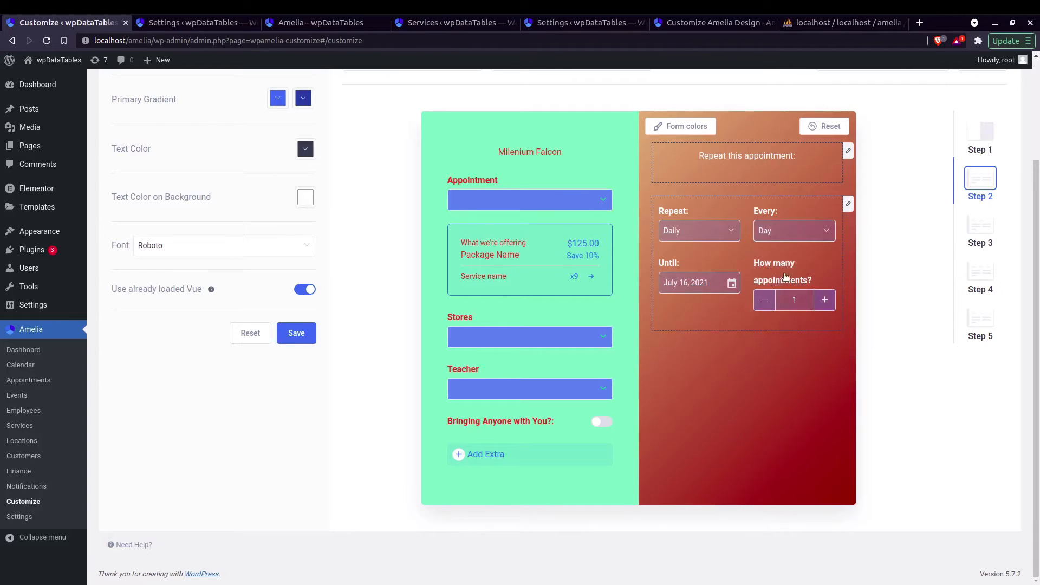
Switch the form preview to Step 3 and try to turn off Display Field for the "Recurring Appointments" heading
{"action": "left_click", "coordinate": [982, 230]}
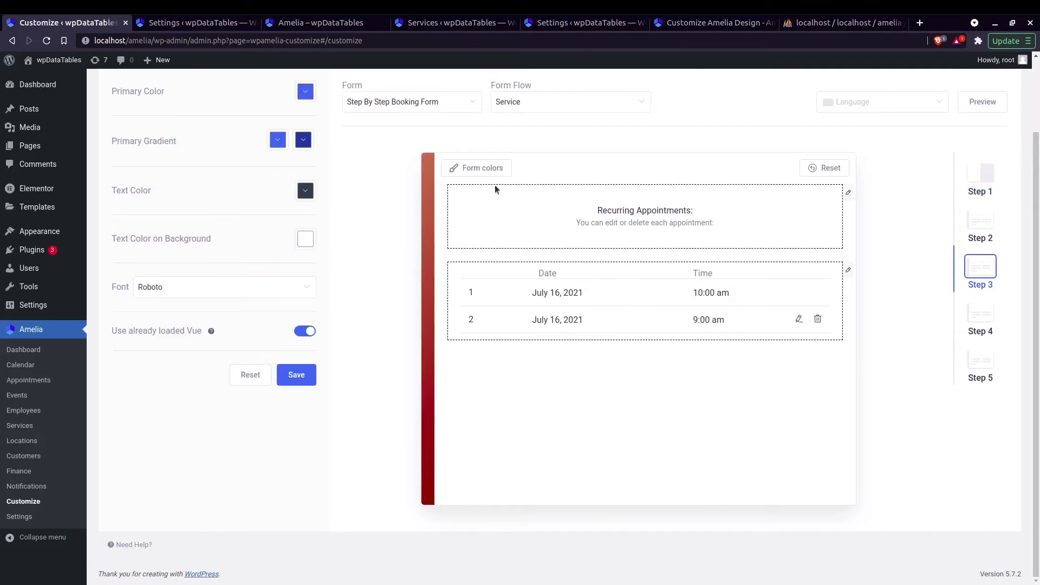
{"action": "left_click", "coordinate": [848, 195]}
{"action": "scroll", "coordinate": [820, 203], "scroll_direction": "up", "scroll_amount": 2}
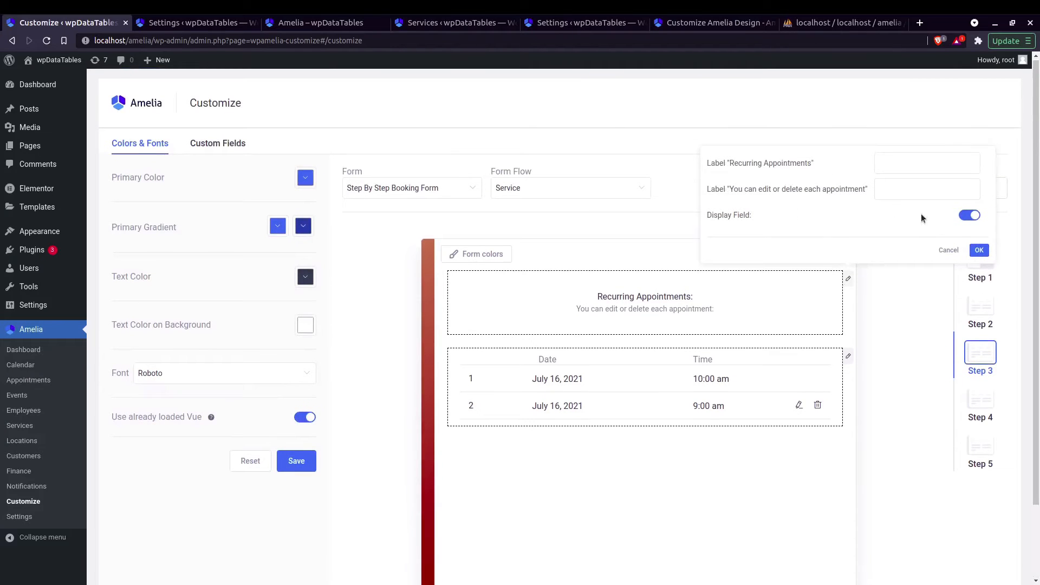
{"action": "left_click", "coordinate": [969, 216]}
{"action": "left_click", "coordinate": [979, 249]}
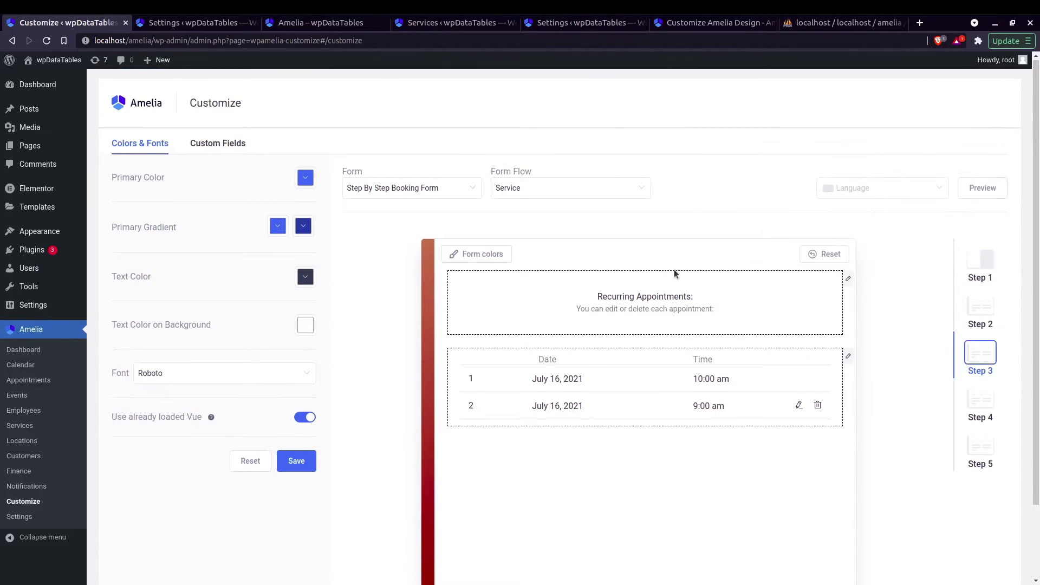
Check the Date and Time label options of Step 3's recurring appointments list and close them without changes
{"action": "scroll", "coordinate": [717, 334], "scroll_direction": "down", "scroll_amount": 1}
{"action": "left_click", "coordinate": [848, 328]}
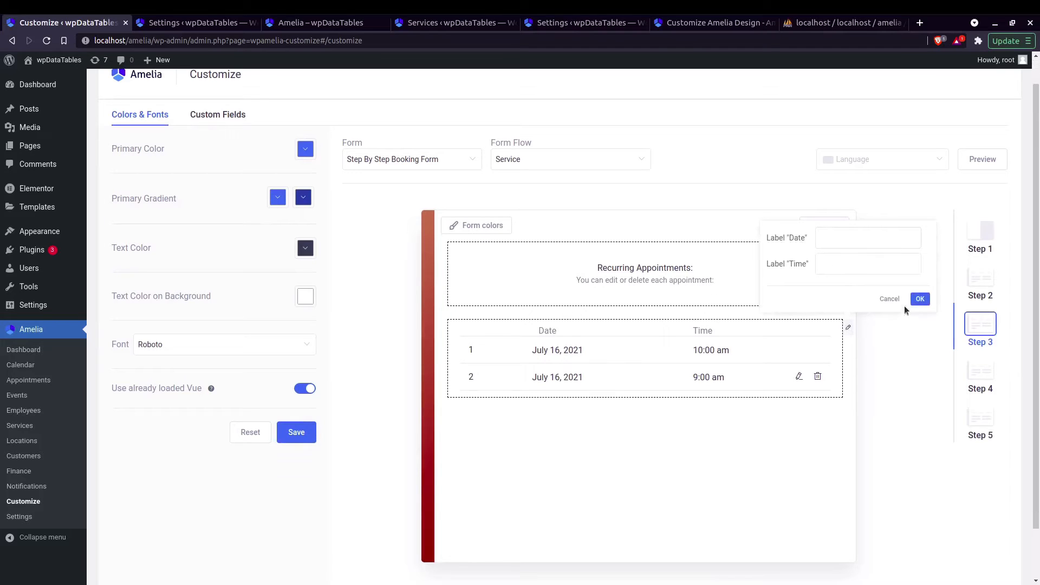
{"action": "left_click", "coordinate": [889, 299]}
Switch the form preview to Step 4 and look over its fields down to the total cost
{"action": "left_click", "coordinate": [979, 372]}
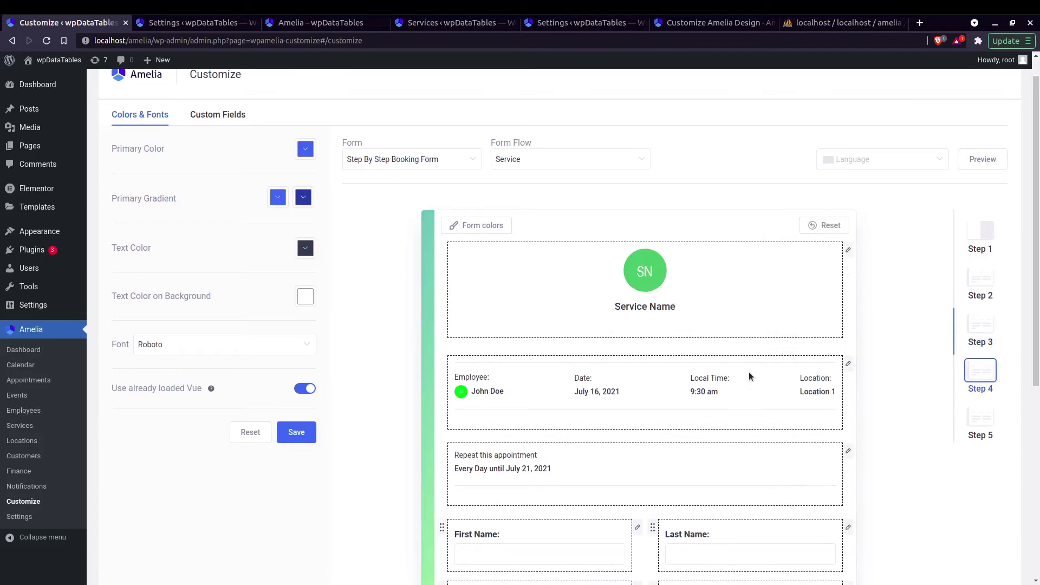
{"action": "scroll", "coordinate": [642, 251], "scroll_direction": "down", "scroll_amount": 3}
{"action": "scroll", "coordinate": [645, 255], "scroll_direction": "down", "scroll_amount": 2}
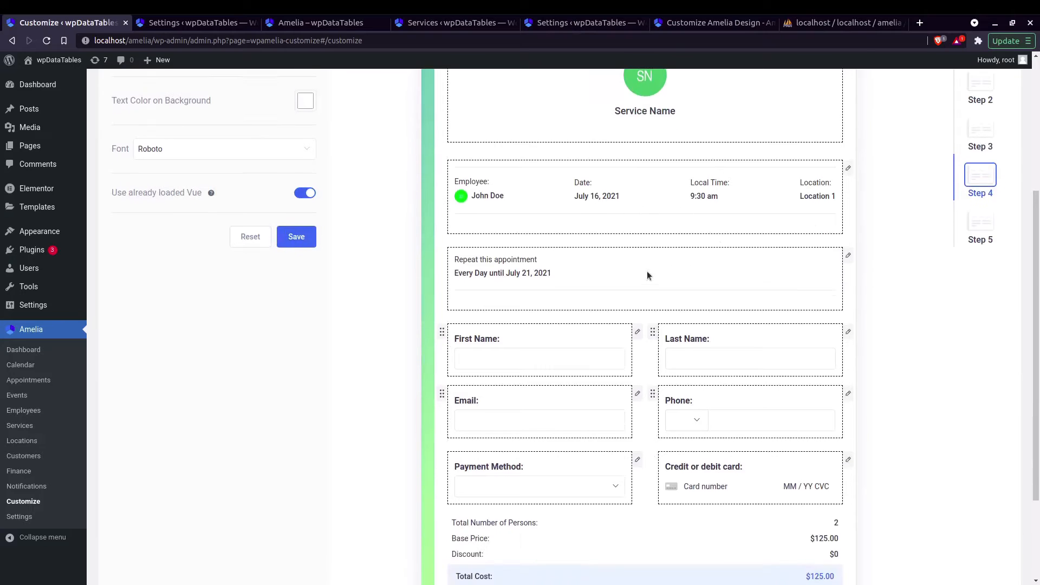
{"action": "scroll", "coordinate": [650, 271], "scroll_direction": "down", "scroll_amount": 2}
{"action": "scroll", "coordinate": [647, 269], "scroll_direction": "up", "scroll_amount": 2}
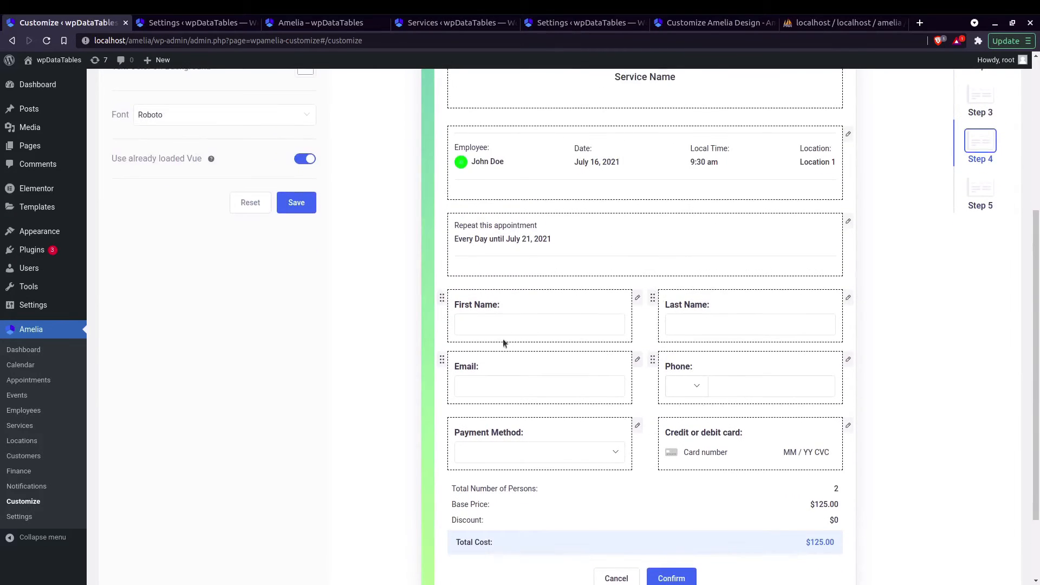
{"action": "scroll", "coordinate": [559, 268], "scroll_direction": "up", "scroll_amount": 2}
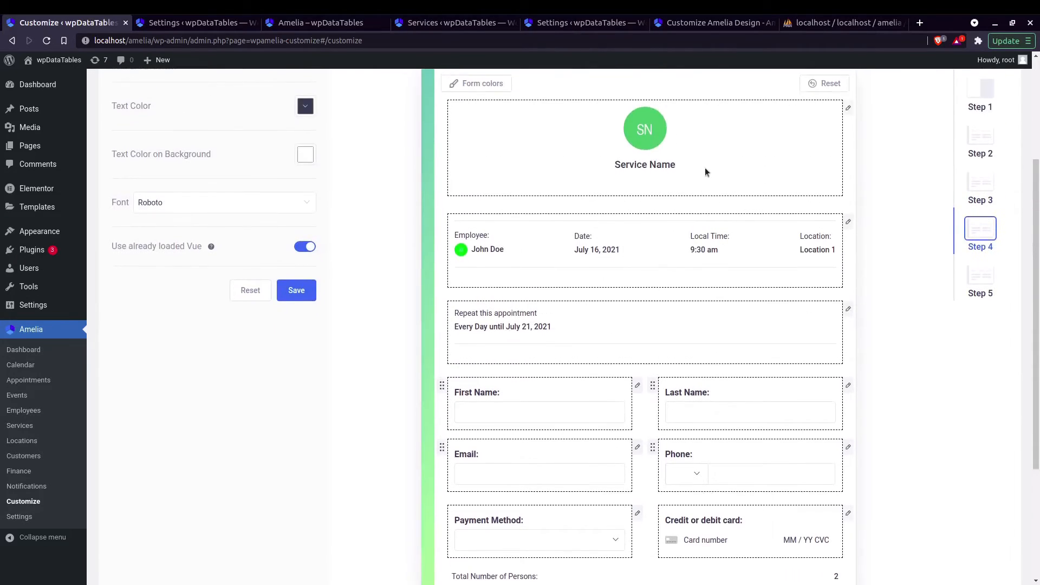
{"action": "scroll", "coordinate": [705, 171], "scroll_direction": "up", "scroll_amount": 1}
Toggle Display Field off and back on for Step 4's Service Name header
{"action": "left_click", "coordinate": [849, 164]}
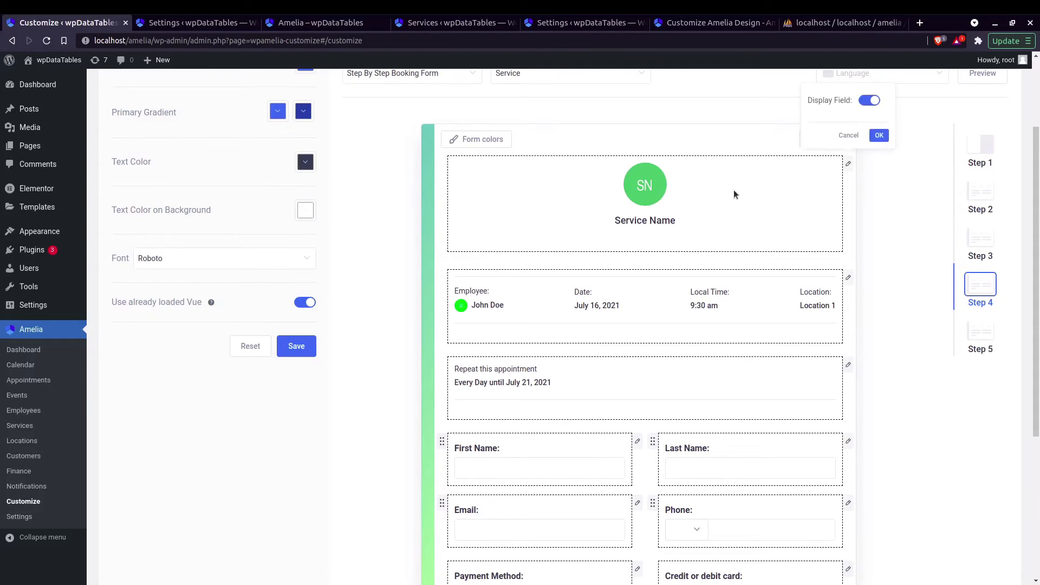
{"action": "left_click", "coordinate": [869, 101]}
{"action": "left_click", "coordinate": [869, 101]}
{"action": "left_click", "coordinate": [879, 135]}
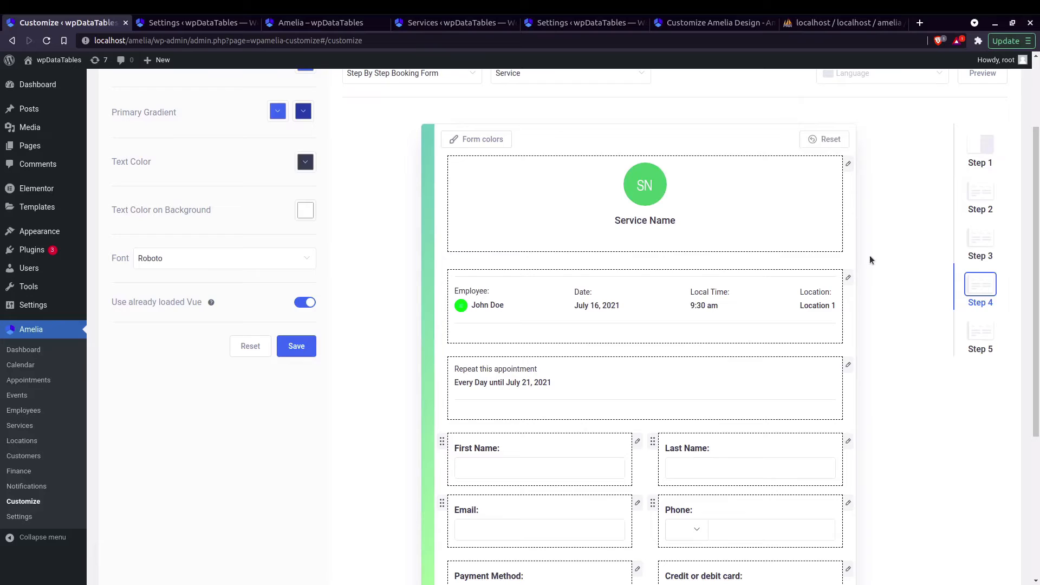
Review the appointment details block's Employee, Date, Local Time and Location label options, toggling Display Field off and back on
{"action": "left_click", "coordinate": [849, 278]}
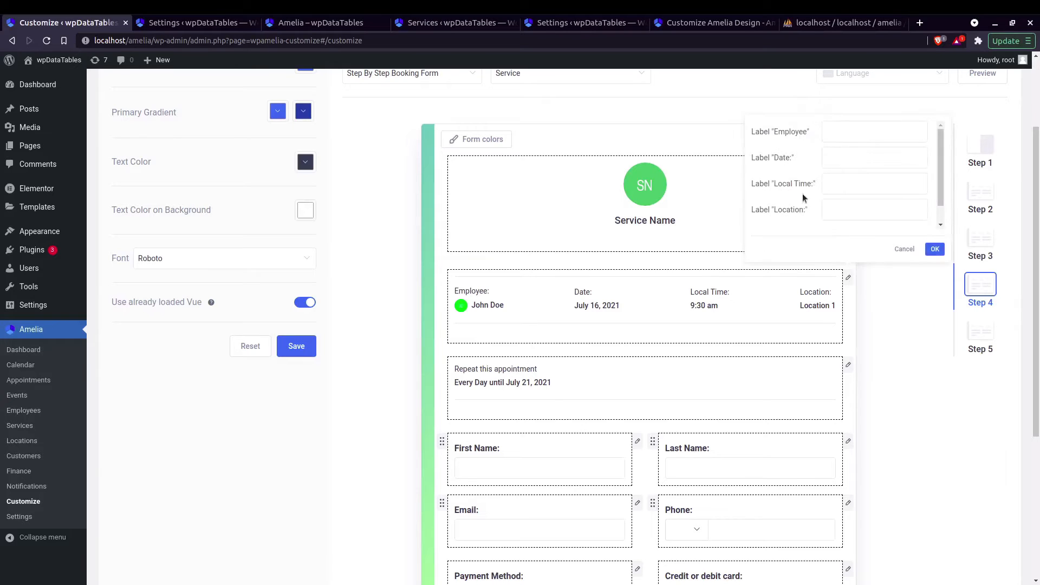
{"action": "scroll", "coordinate": [815, 176], "scroll_direction": "down", "scroll_amount": 1}
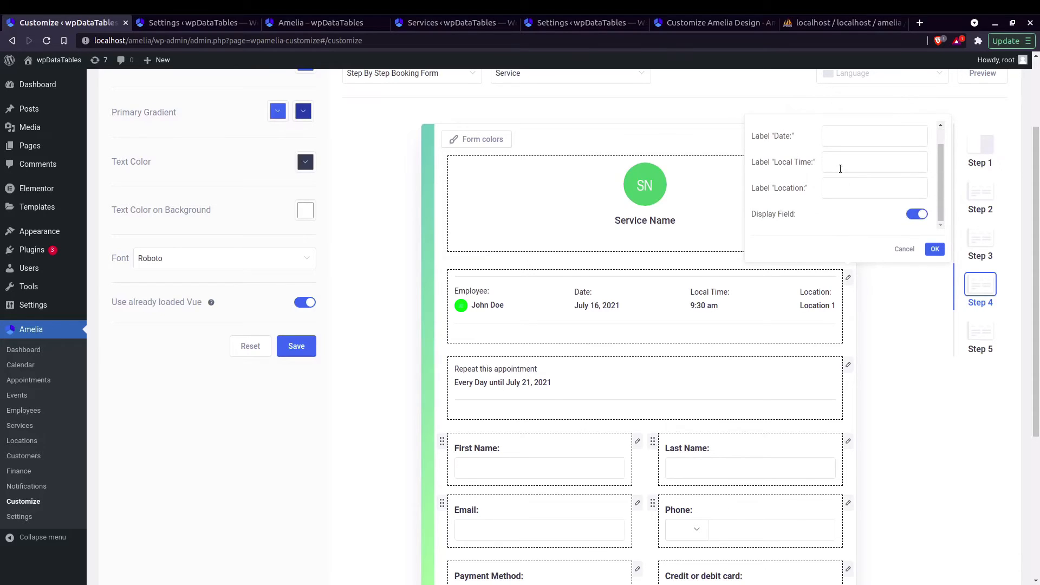
{"action": "left_click", "coordinate": [920, 218]}
{"action": "left_click", "coordinate": [918, 218]}
{"action": "left_click", "coordinate": [934, 250]}
Check the label and display options of Step 4's "Repeat this appointment" block and close them without changes
{"action": "scroll", "coordinate": [818, 333], "scroll_direction": "down", "scroll_amount": 2}
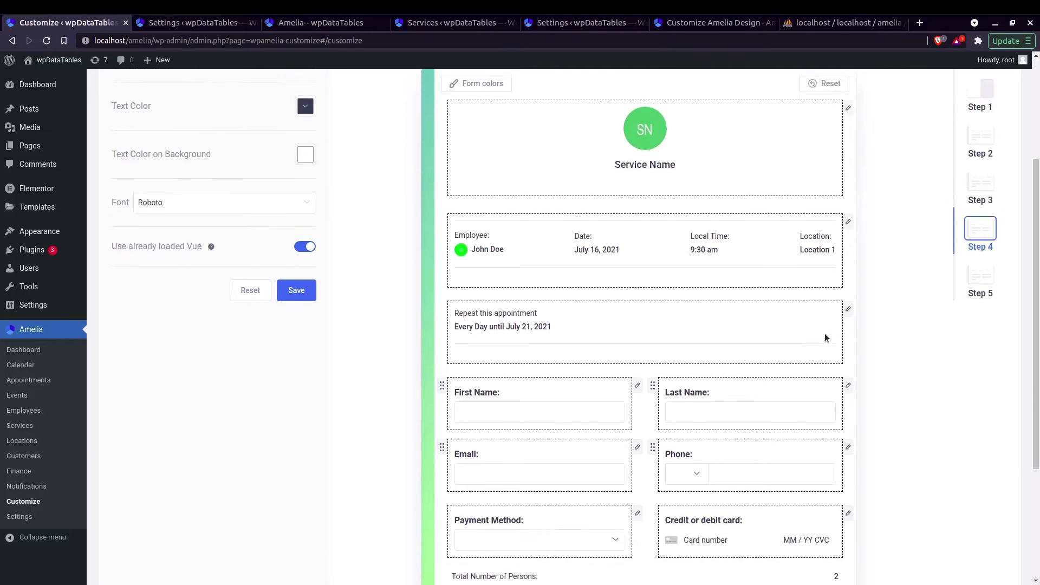
{"action": "left_click", "coordinate": [847, 306]}
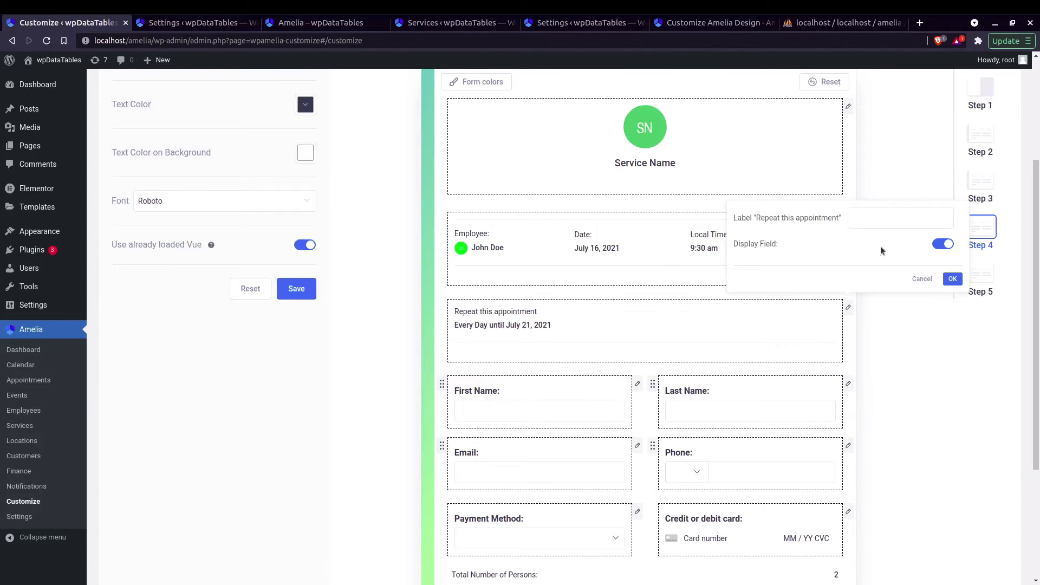
{"action": "left_click", "coordinate": [922, 279]}
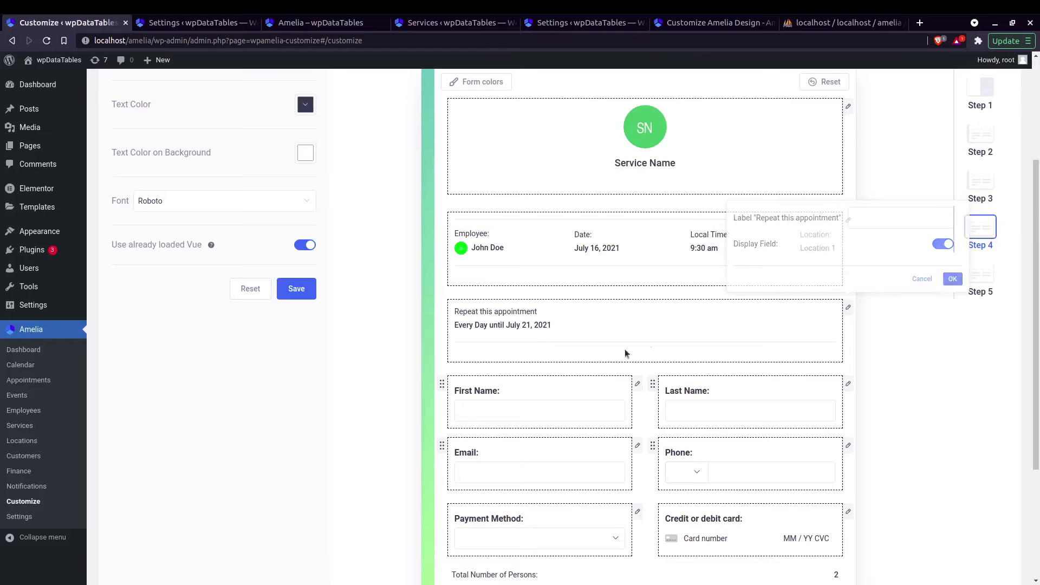
Compare the label, display and mandatory options of the First Name, Last Name and Email fields without changing them
{"action": "scroll", "coordinate": [648, 337], "scroll_direction": "down", "scroll_amount": 3}
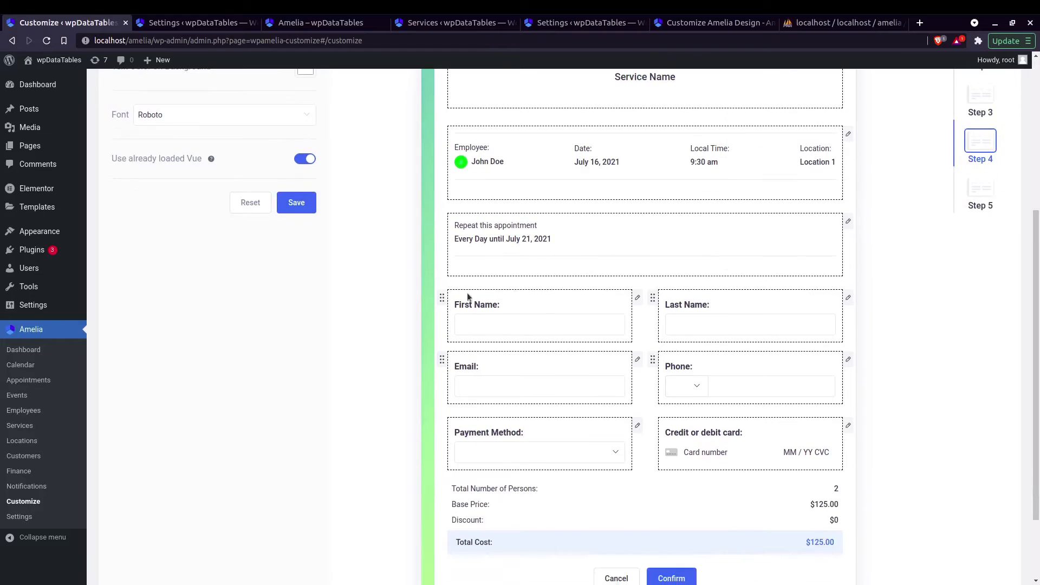
{"action": "left_click", "coordinate": [638, 297]}
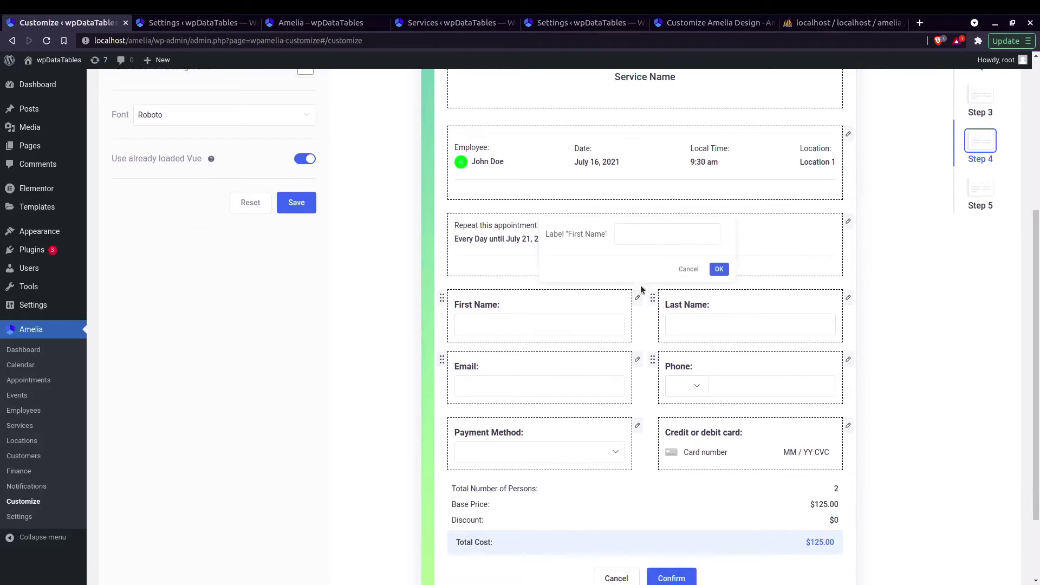
{"action": "left_click", "coordinate": [849, 297]}
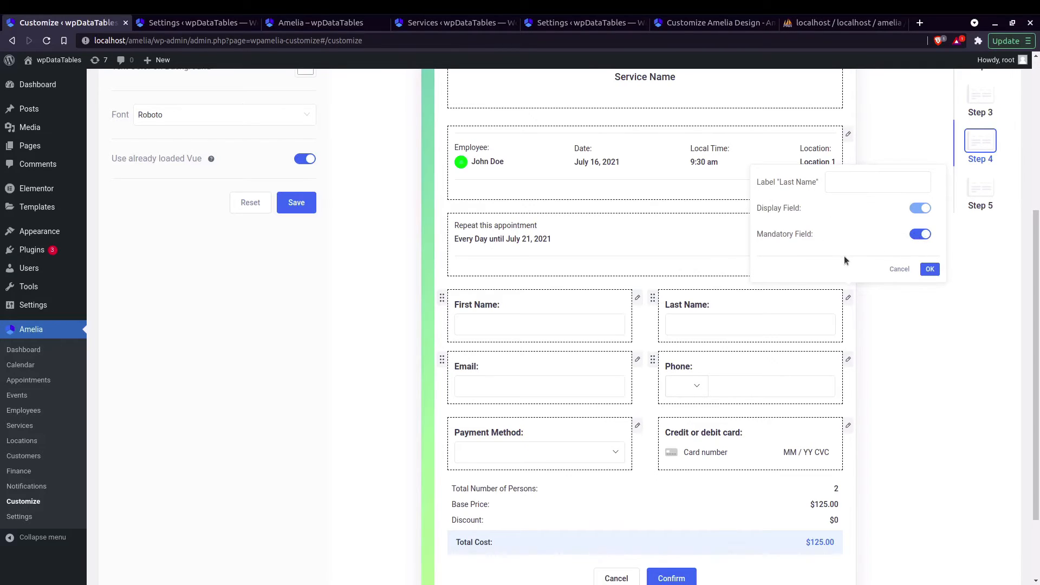
{"action": "left_click", "coordinate": [638, 297]}
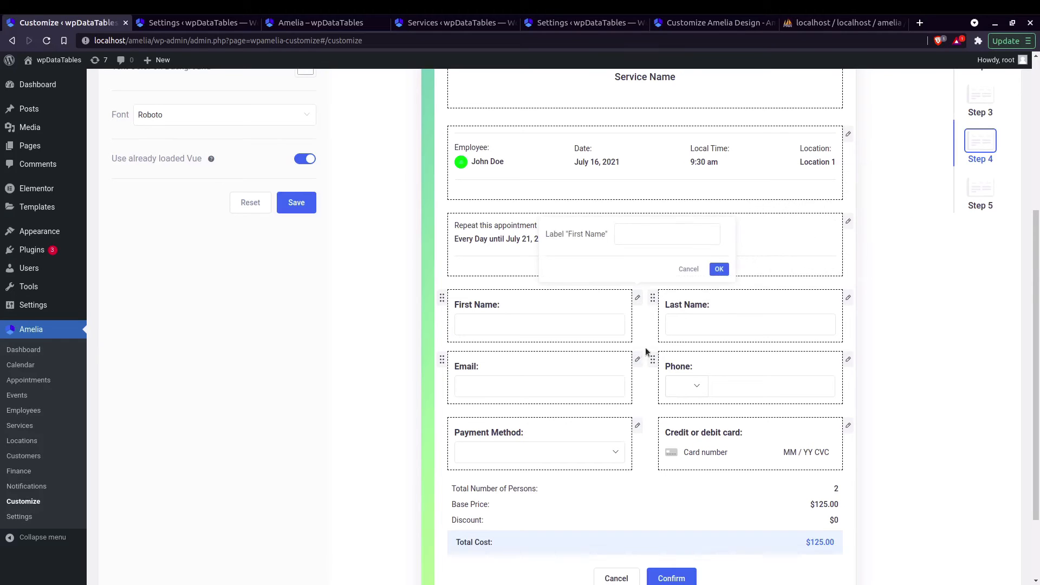
{"action": "left_click", "coordinate": [638, 359]}
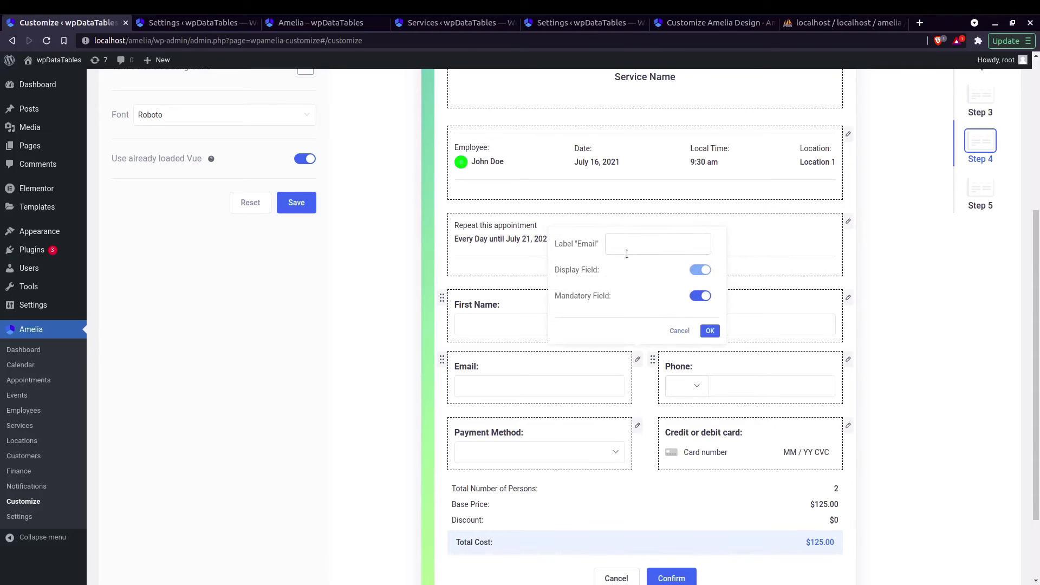
{"action": "left_click", "coordinate": [509, 321]}
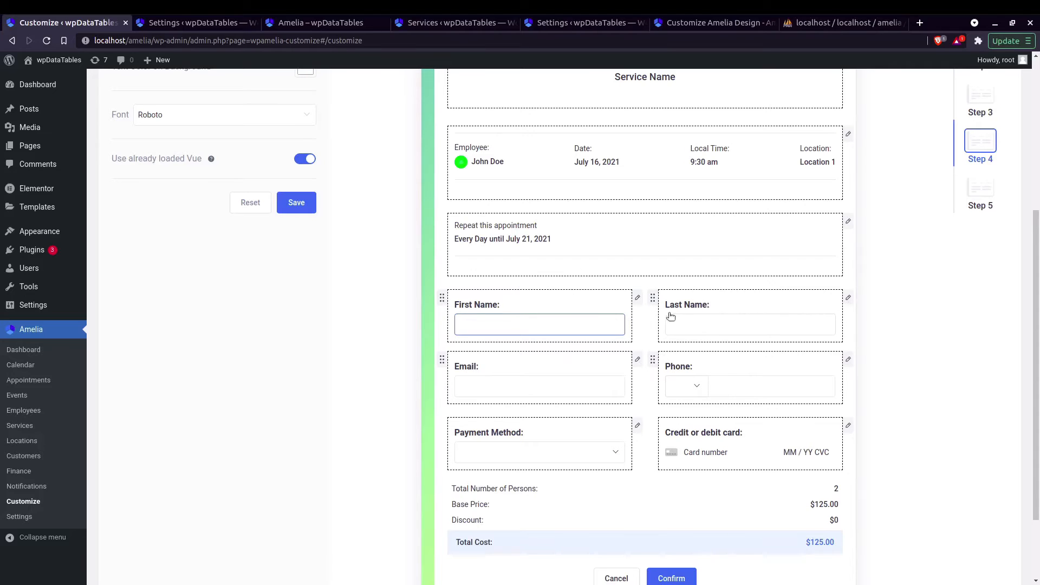
{"action": "left_click", "coordinate": [638, 359]}
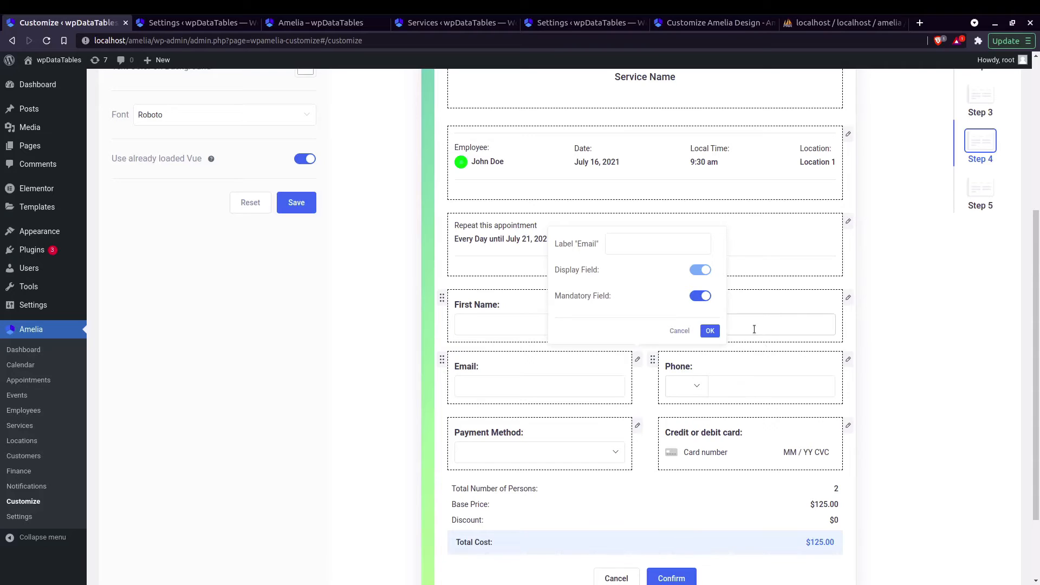
{"action": "left_click", "coordinate": [679, 331]}
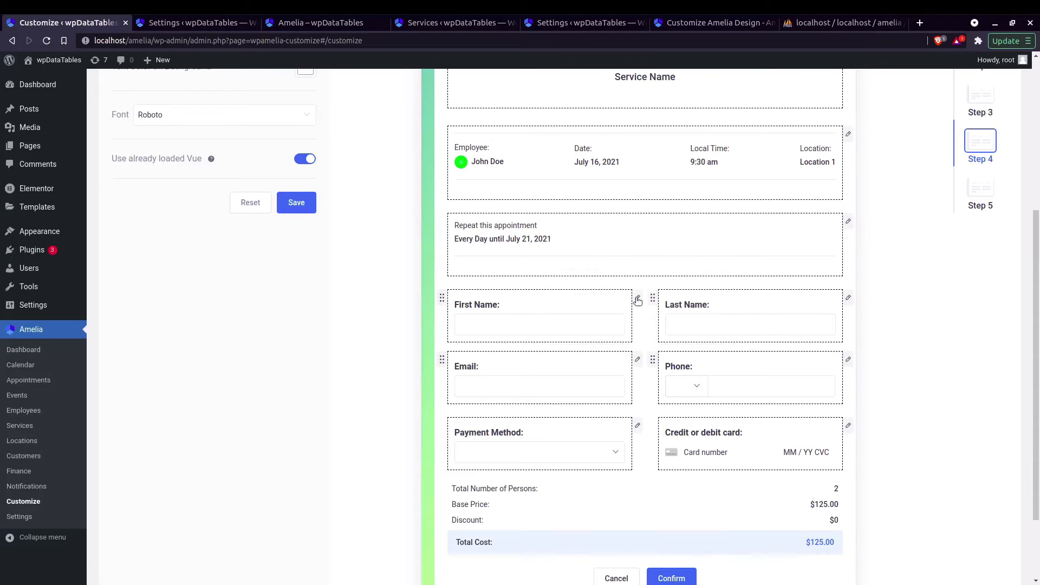
Change the First Name field's label to "Name"
{"action": "left_click", "coordinate": [637, 298]}
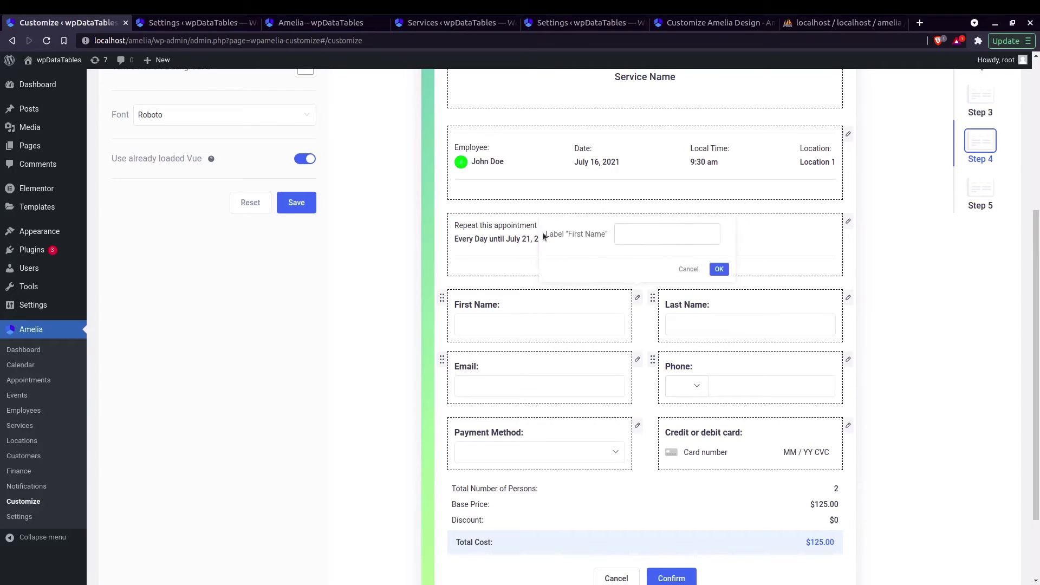
{"action": "left_click", "coordinate": [643, 240]}
{"action": "type", "text": "Name"}
{"action": "key", "text": "Return"}
Turn off Mandatory Field for the Last Name field
{"action": "left_click", "coordinate": [848, 297]}
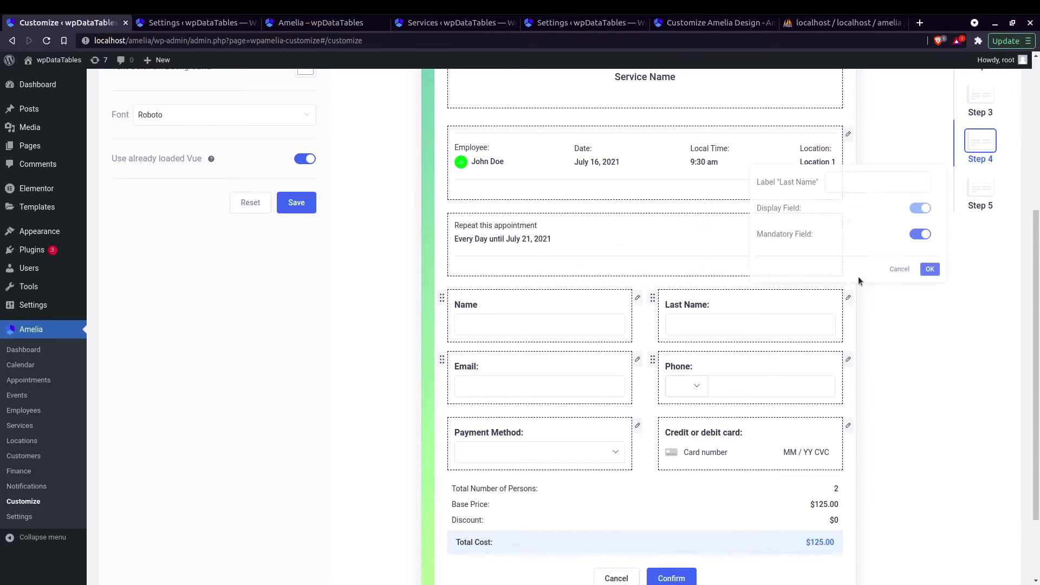
{"action": "left_click", "coordinate": [920, 234]}
{"action": "left_click", "coordinate": [930, 270]}
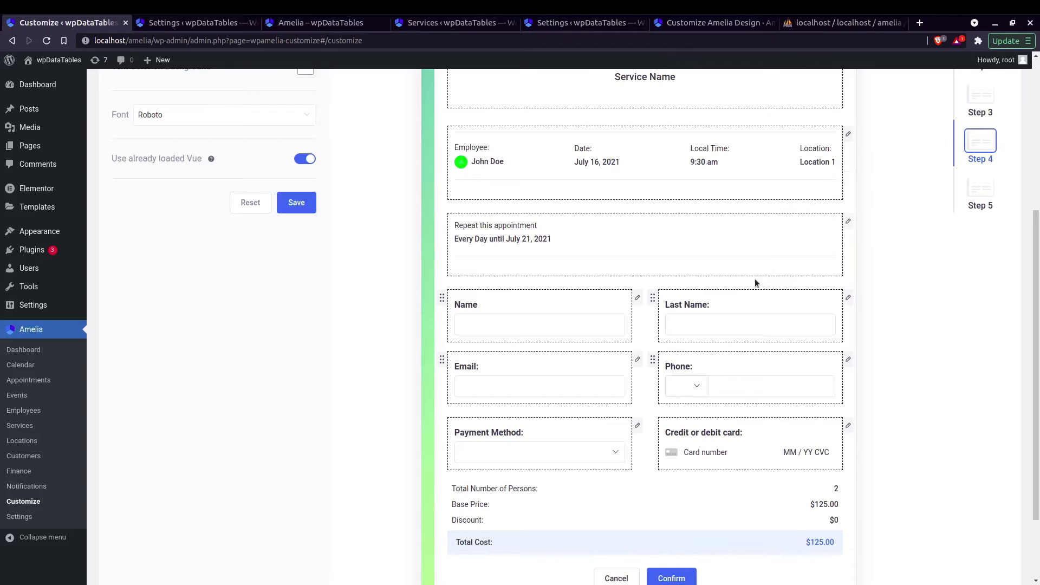
Set the First Name field's label to "Last Name" and check the Last Name field's own options without changing them
{"action": "left_click", "coordinate": [638, 359]}
{"action": "left_click", "coordinate": [684, 332]}
{"action": "left_click", "coordinate": [639, 299]}
{"action": "type", "text": "Last Name"}
{"action": "left_click", "coordinate": [719, 269]}
{"action": "left_click", "coordinate": [849, 298]}
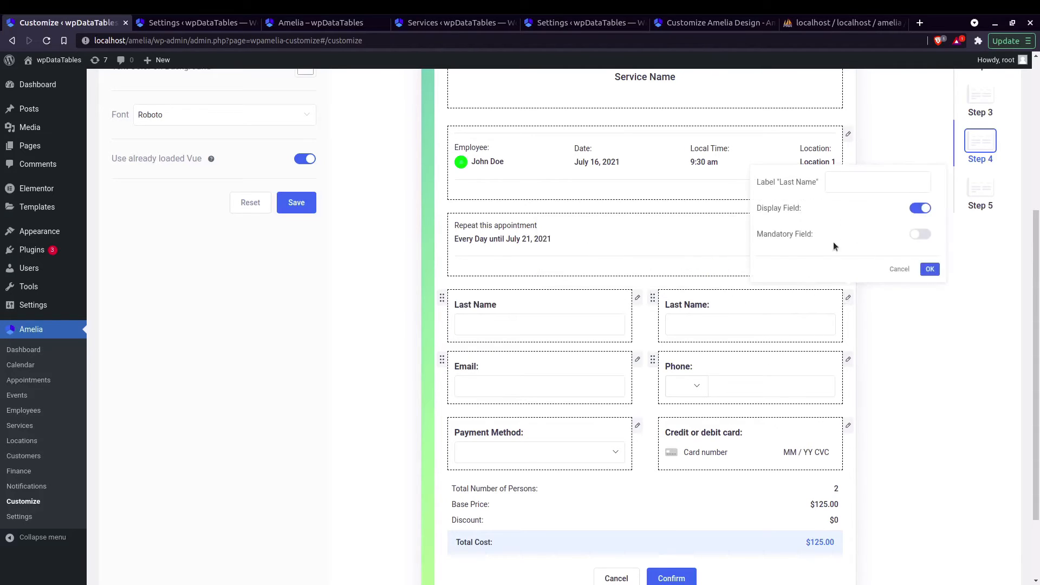
{"action": "left_click", "coordinate": [899, 269]}
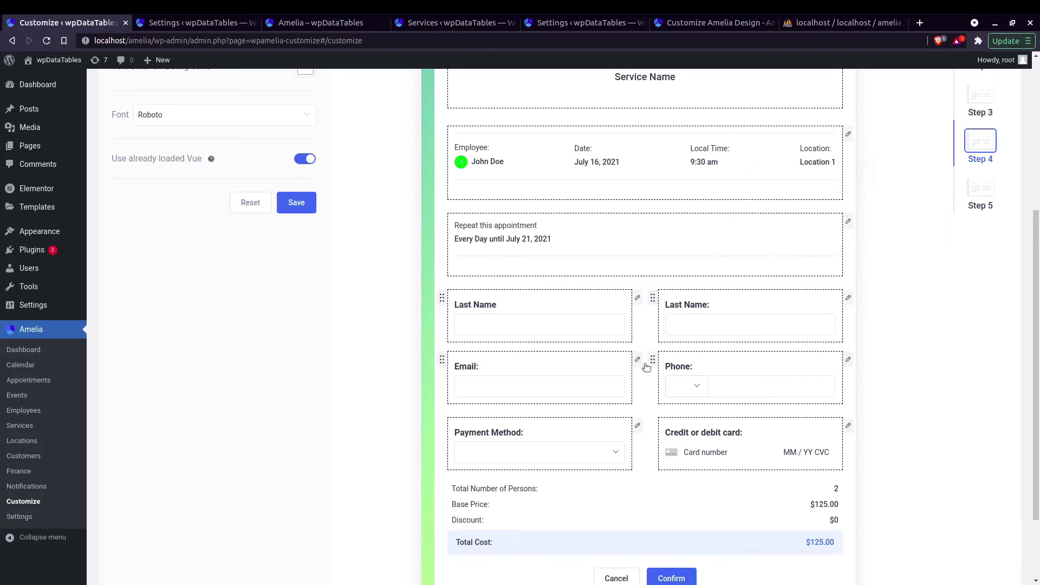
Turn off Mandatory Field for the Email field, and try switching its Display Field option
{"action": "left_click", "coordinate": [638, 359]}
{"action": "left_click", "coordinate": [705, 297]}
{"action": "left_click", "coordinate": [710, 331]}
{"action": "left_click", "coordinate": [638, 360]}
{"action": "left_click", "coordinate": [699, 271]}
{"action": "left_click", "coordinate": [710, 331]}
Try to turn off Display Field for the Phone field
{"action": "left_click", "coordinate": [849, 360]}
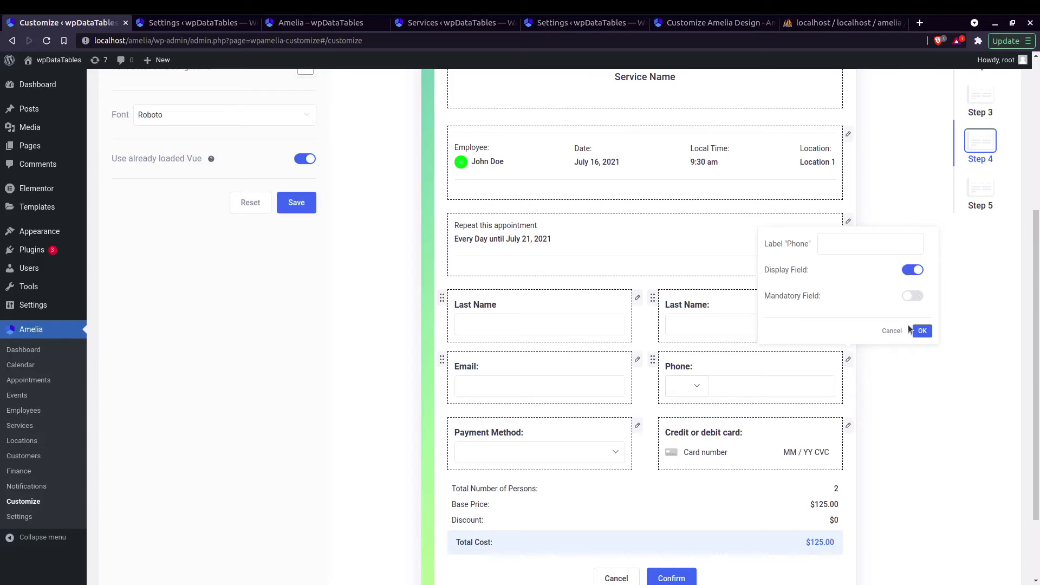
{"action": "left_click", "coordinate": [913, 270]}
{"action": "left_click", "coordinate": [921, 331]}
Check the label options of the Payment Method and Credit or debit card fields and close them without changes
{"action": "left_click", "coordinate": [637, 425]}
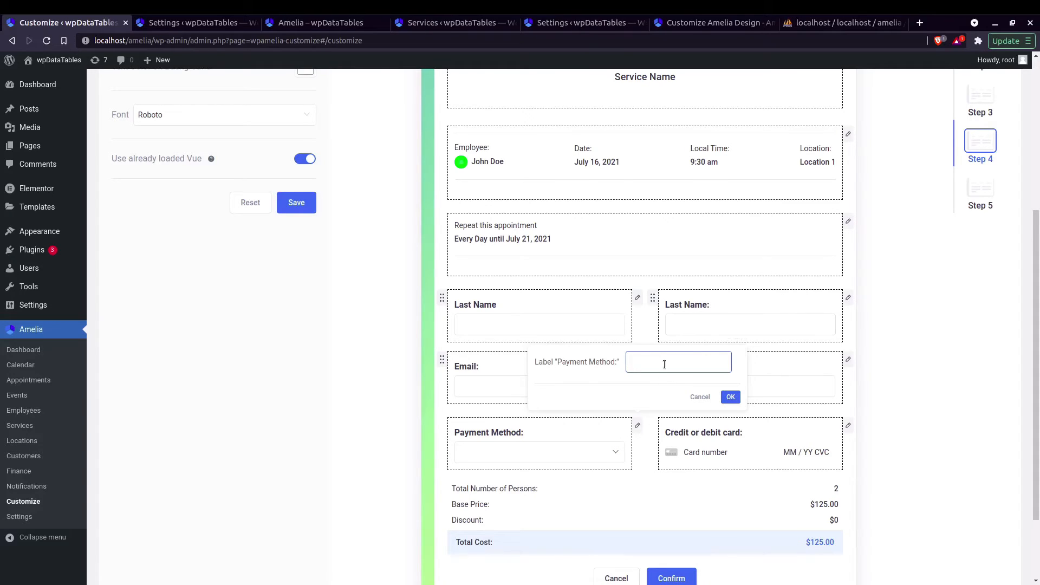
{"action": "left_click", "coordinate": [700, 398]}
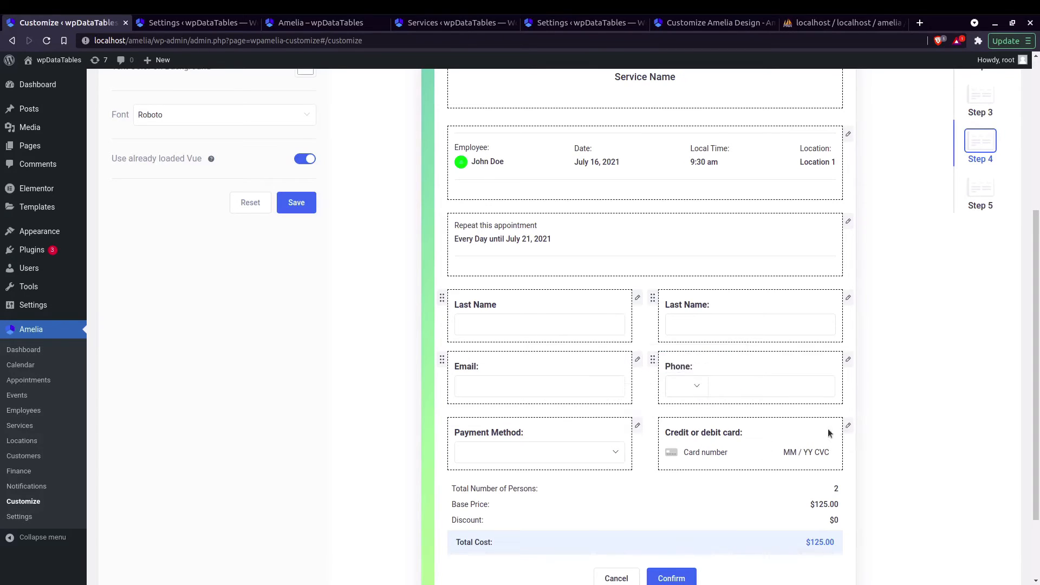
{"action": "left_click", "coordinate": [848, 426]}
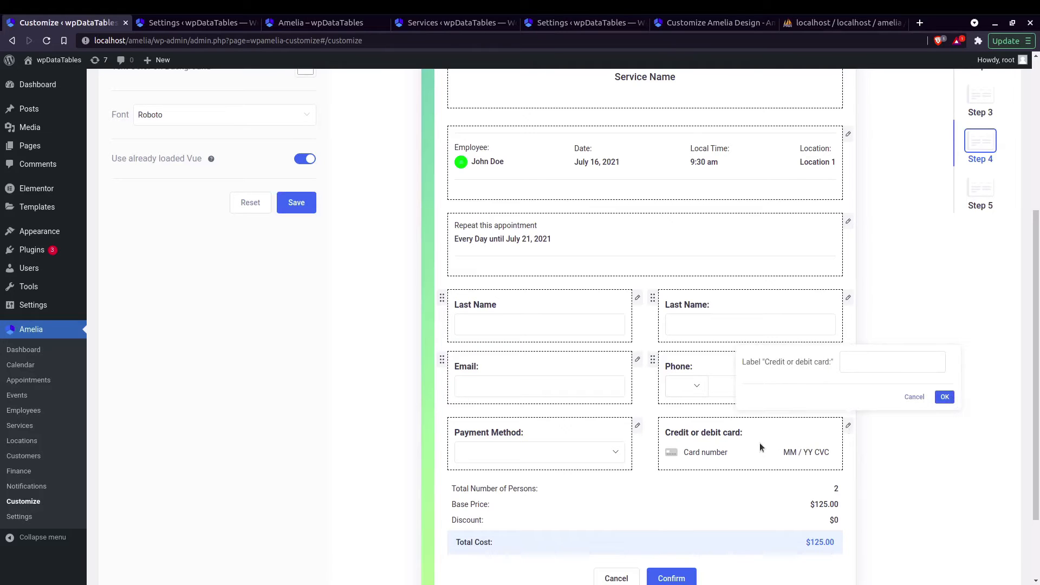
{"action": "left_click", "coordinate": [915, 397]}
Switch the form preview to Step 5 and change the "Congratulations!" label to "YAY"
{"action": "scroll", "coordinate": [706, 413], "scroll_direction": "down", "scroll_amount": 2}
{"action": "scroll", "coordinate": [722, 416], "scroll_direction": "up", "scroll_amount": 3}
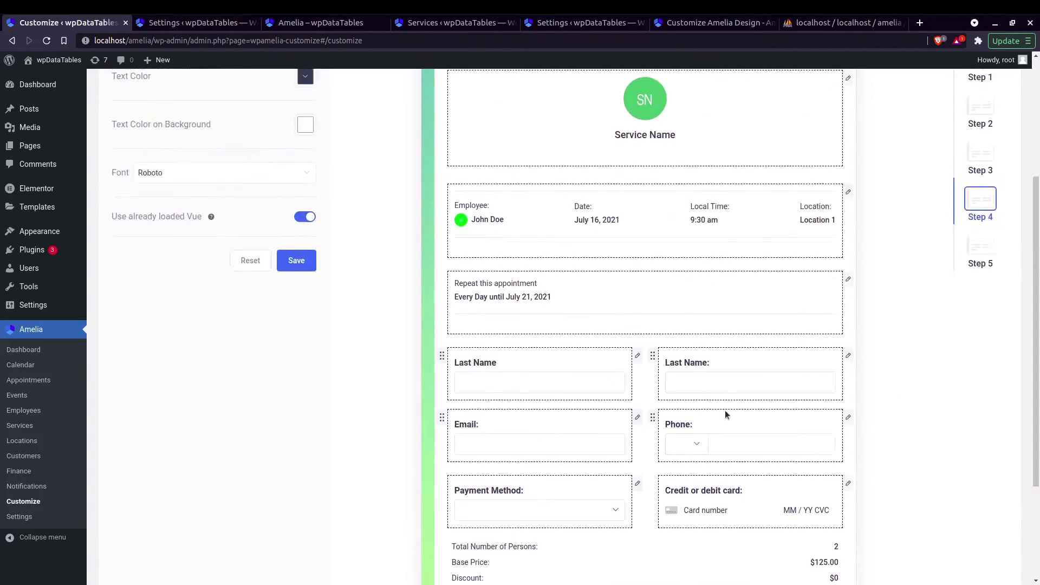
{"action": "scroll", "coordinate": [722, 412], "scroll_direction": "up", "scroll_amount": 3}
{"action": "left_click", "coordinate": [975, 362]}
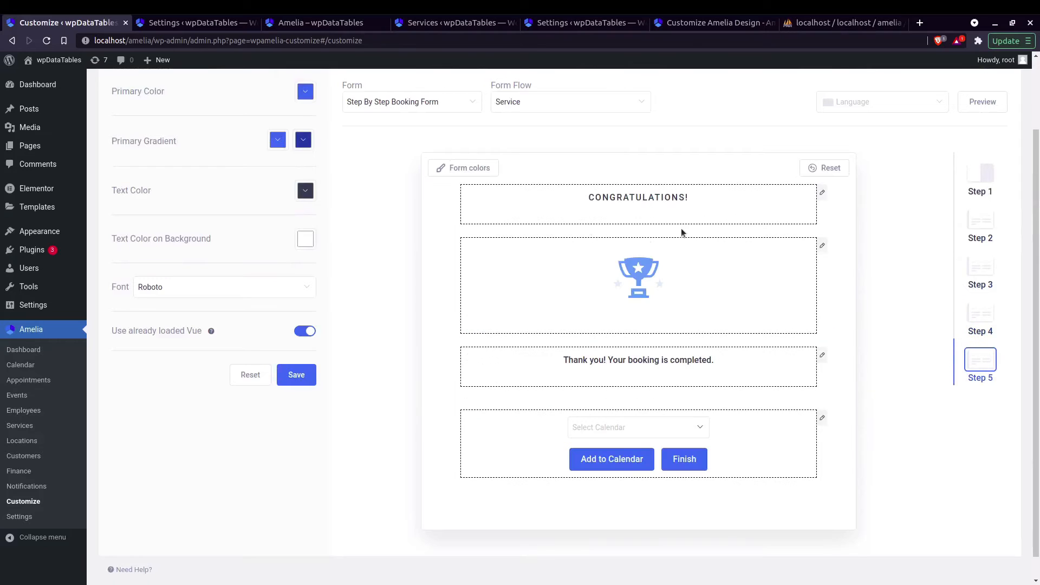
{"action": "left_click", "coordinate": [823, 194]}
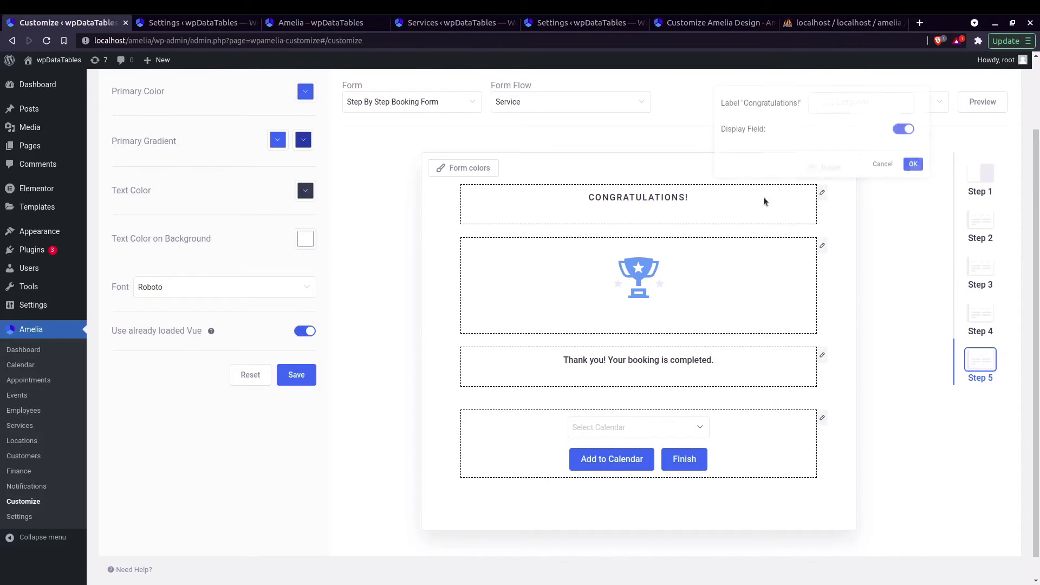
{"action": "left_click", "coordinate": [868, 108]}
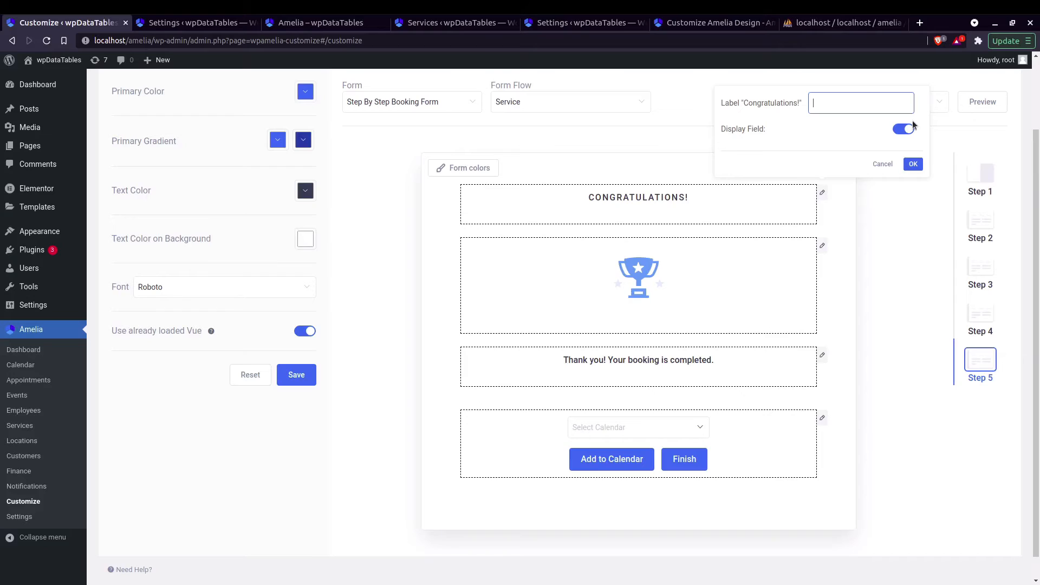
{"action": "left_click", "coordinate": [913, 163]}
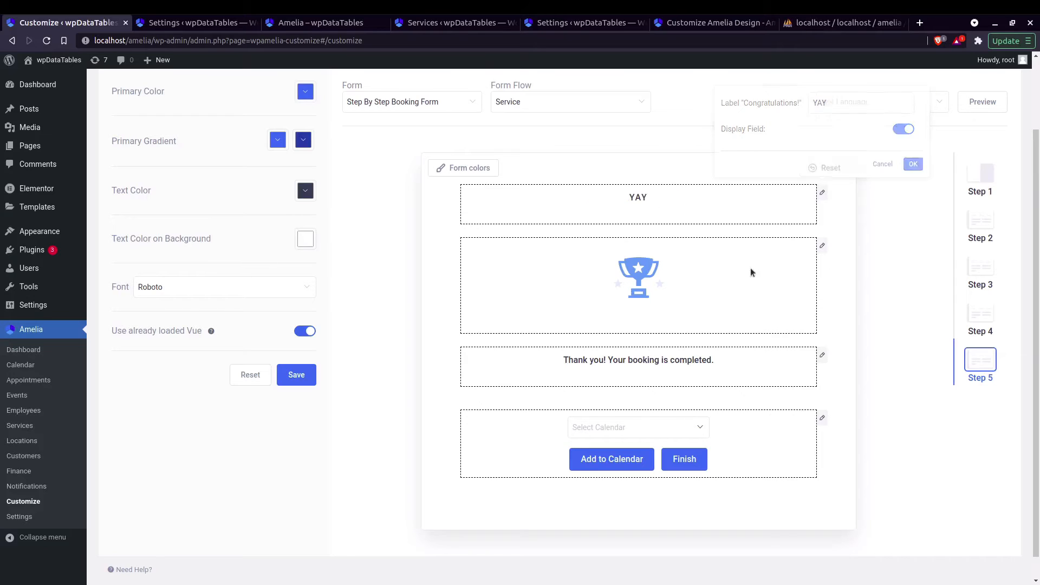
Check the display and label options of the trophy image, thank-you message and Add to Calendar section, leaving them unchanged
{"action": "left_click", "coordinate": [823, 247]}
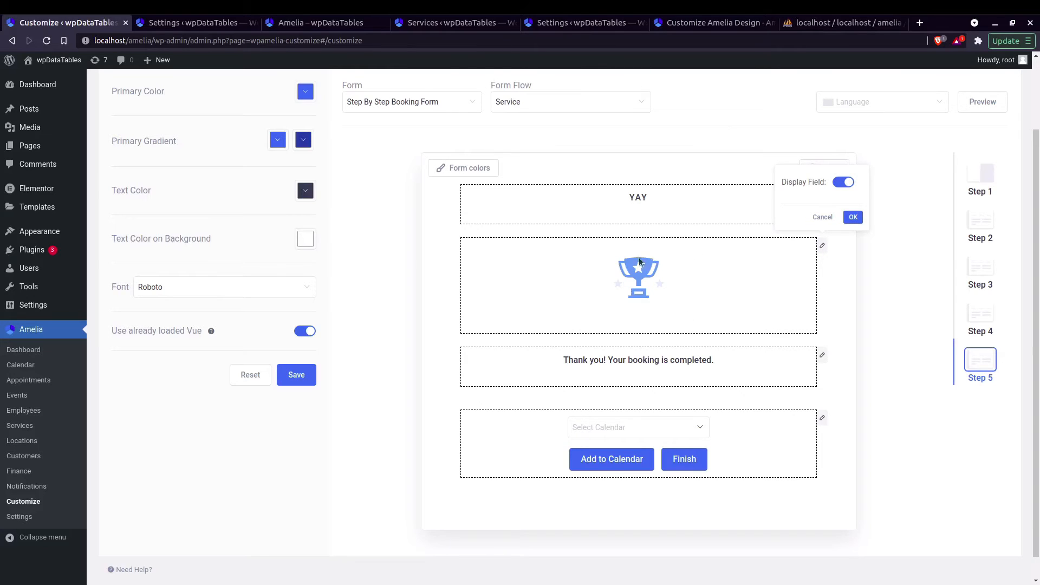
{"action": "left_click", "coordinate": [853, 217]}
{"action": "left_click", "coordinate": [823, 355]}
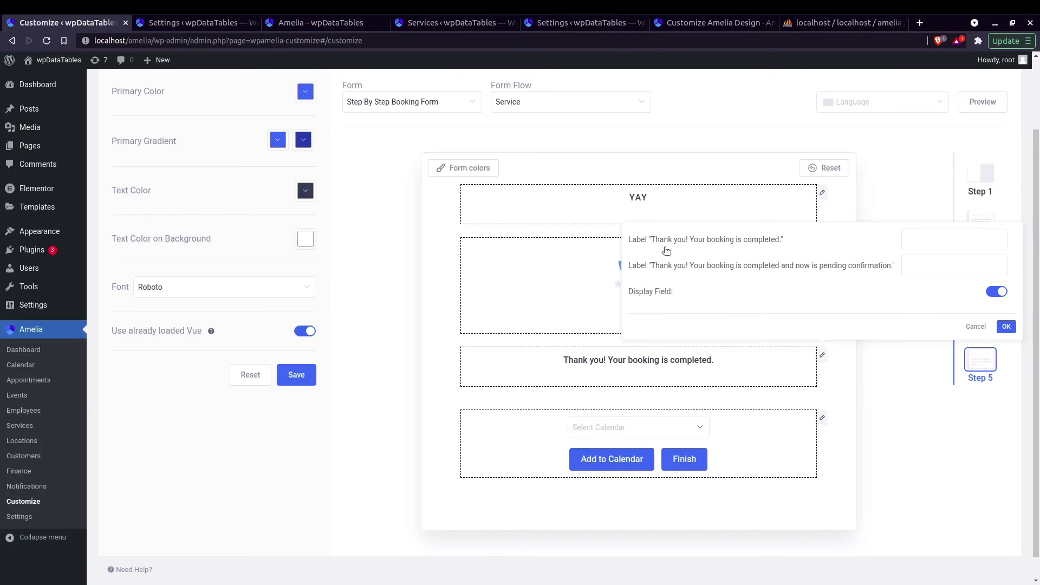
{"action": "left_click", "coordinate": [939, 245]}
{"action": "left_click", "coordinate": [862, 361]}
{"action": "left_click", "coordinate": [822, 418]}
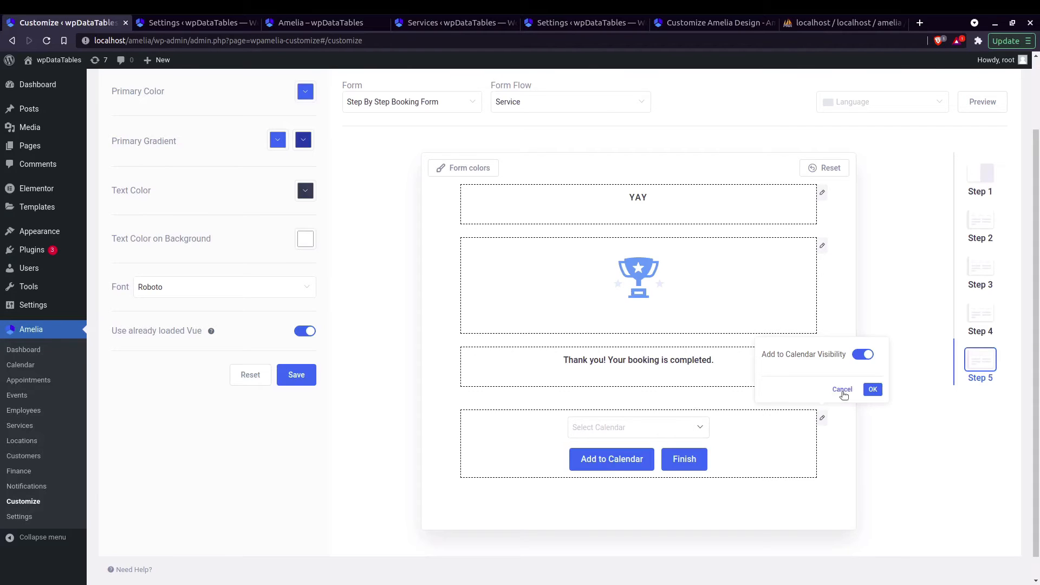
{"action": "left_click", "coordinate": [869, 391]}
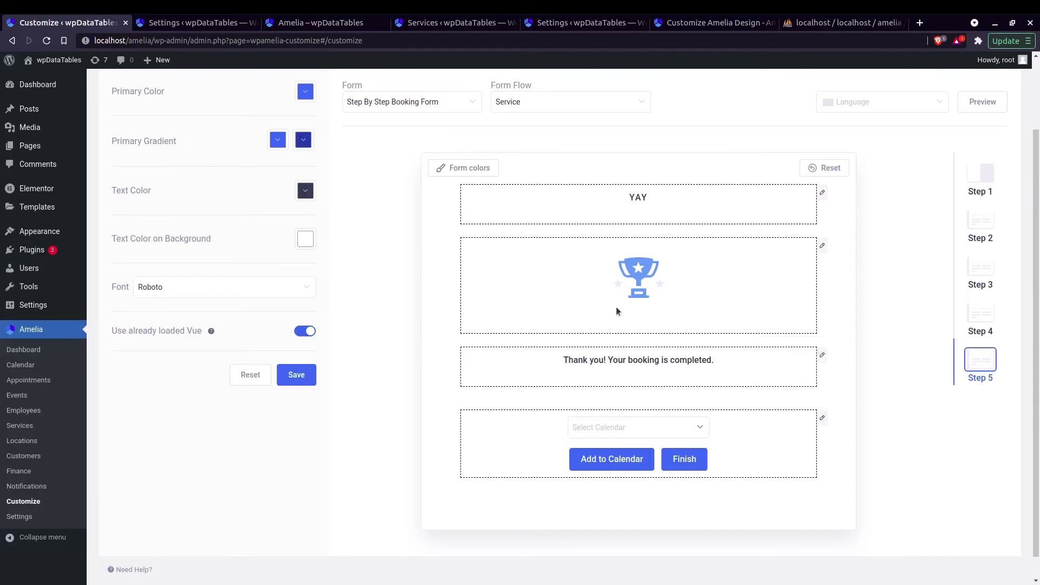
Switch the Form Flow of the Step By Step Booking Form to Package
{"action": "scroll", "coordinate": [655, 320], "scroll_direction": "up", "scroll_amount": 1}
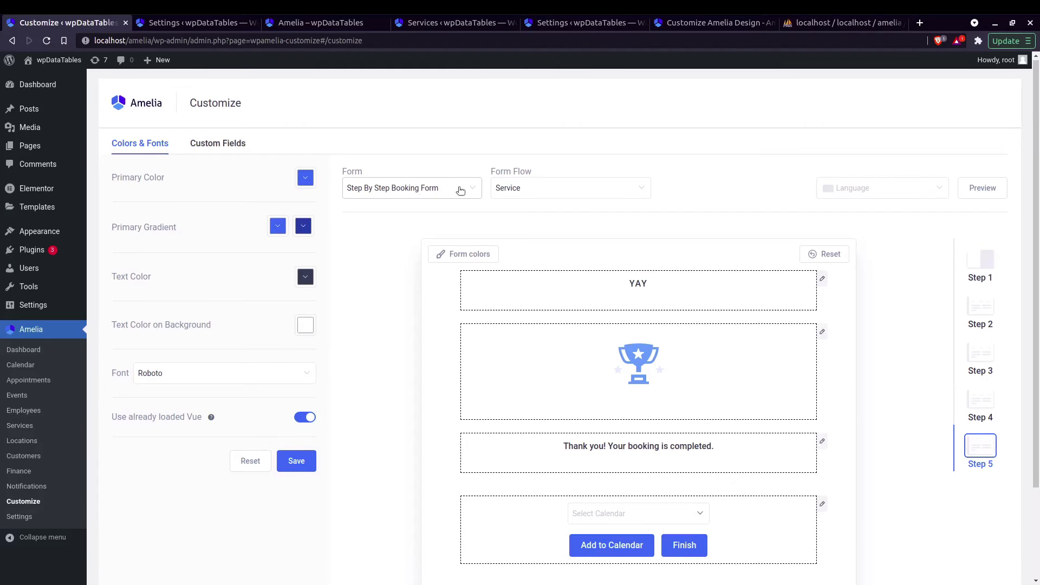
{"action": "left_click", "coordinate": [526, 188]}
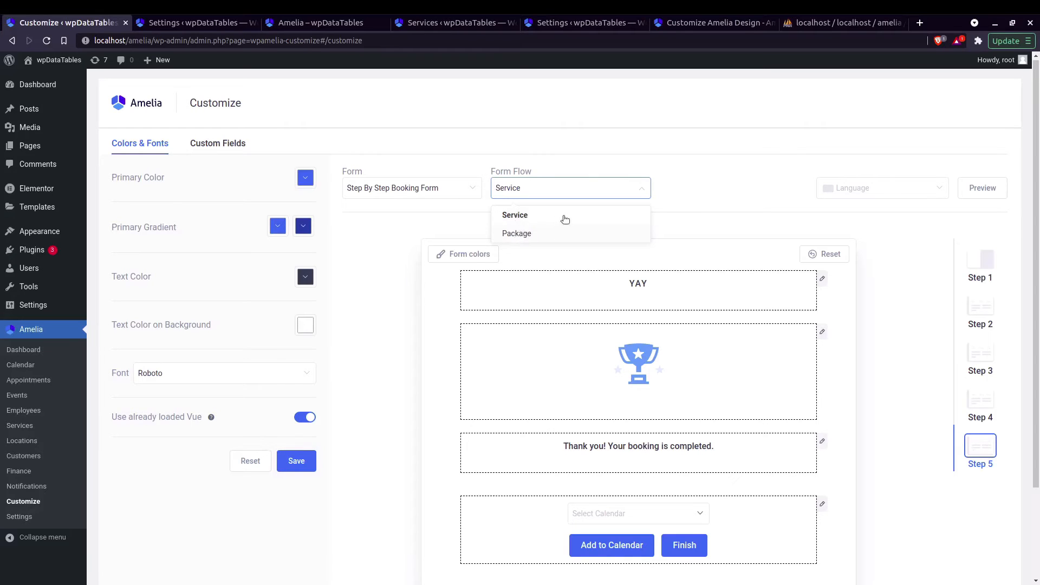
{"action": "left_click", "coordinate": [516, 233]}
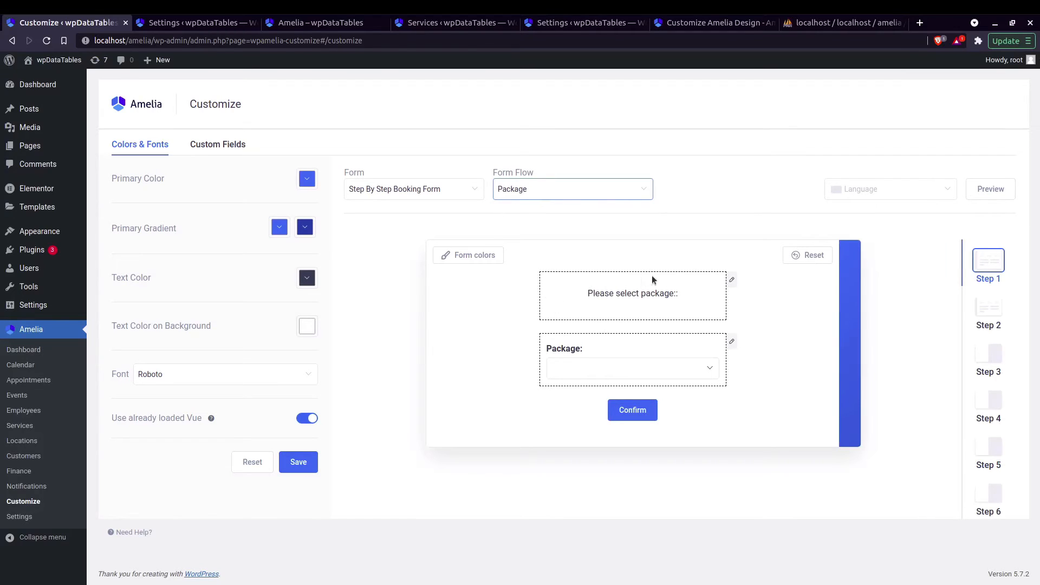
Reload the front-end Amelia booking page to view the customized form
{"action": "left_click", "coordinate": [308, 21]}
{"action": "left_click", "coordinate": [47, 40]}
{"action": "left_click", "coordinate": [97, 27]}
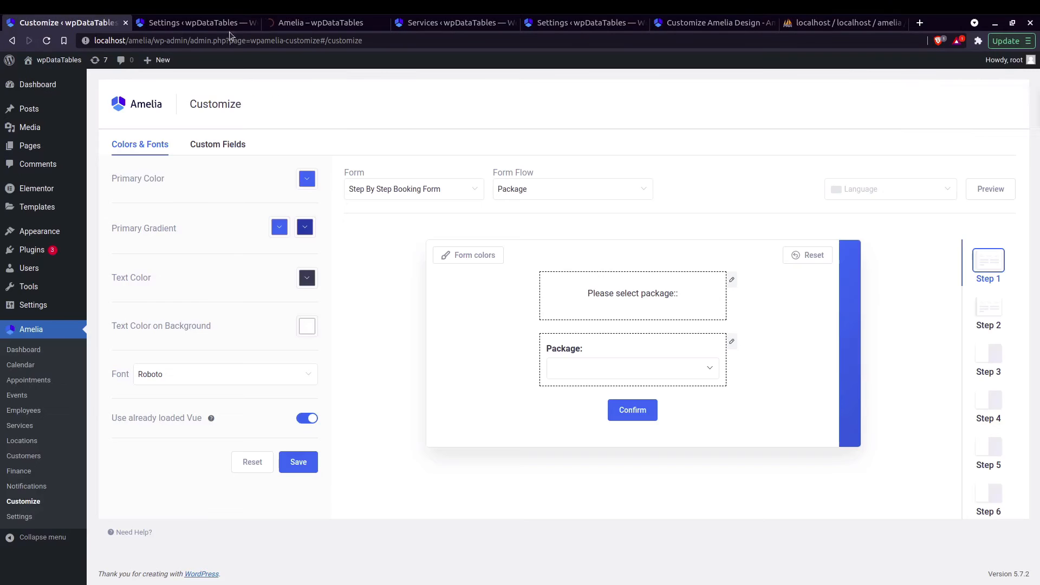
{"action": "left_click", "coordinate": [281, 24]}
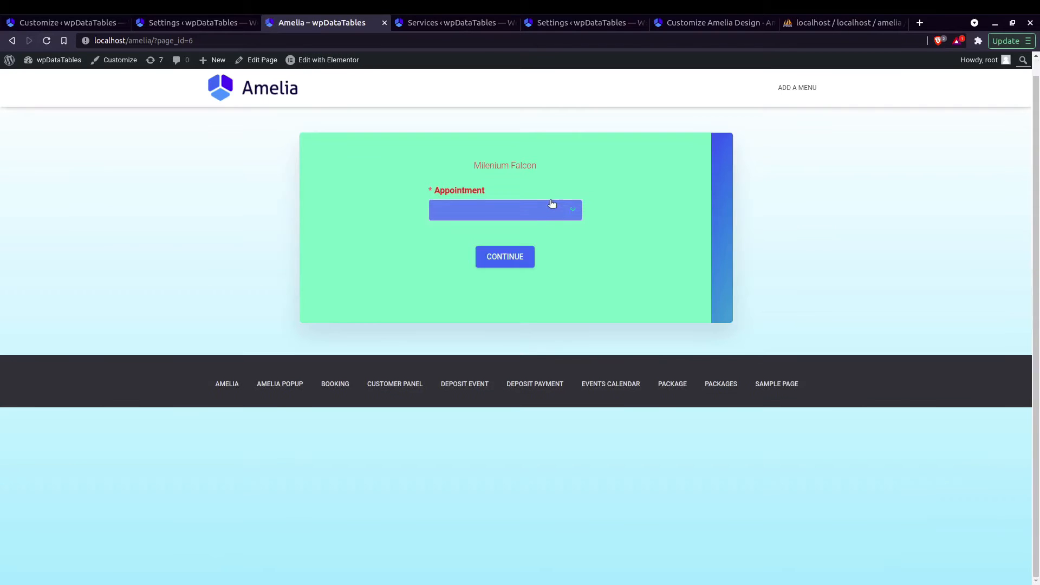
Choose the Basic Annual appointment on July 22, 2021 at 11:00 am and continue to the customer details
{"action": "left_click", "coordinate": [557, 211]}
{"action": "left_click", "coordinate": [466, 245]}
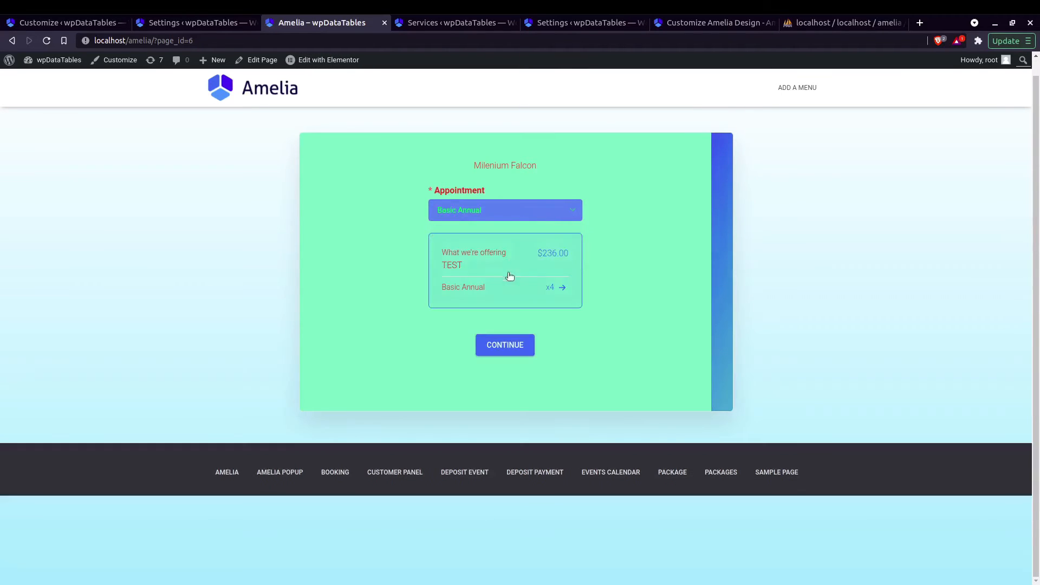
{"action": "left_click", "coordinate": [505, 343]}
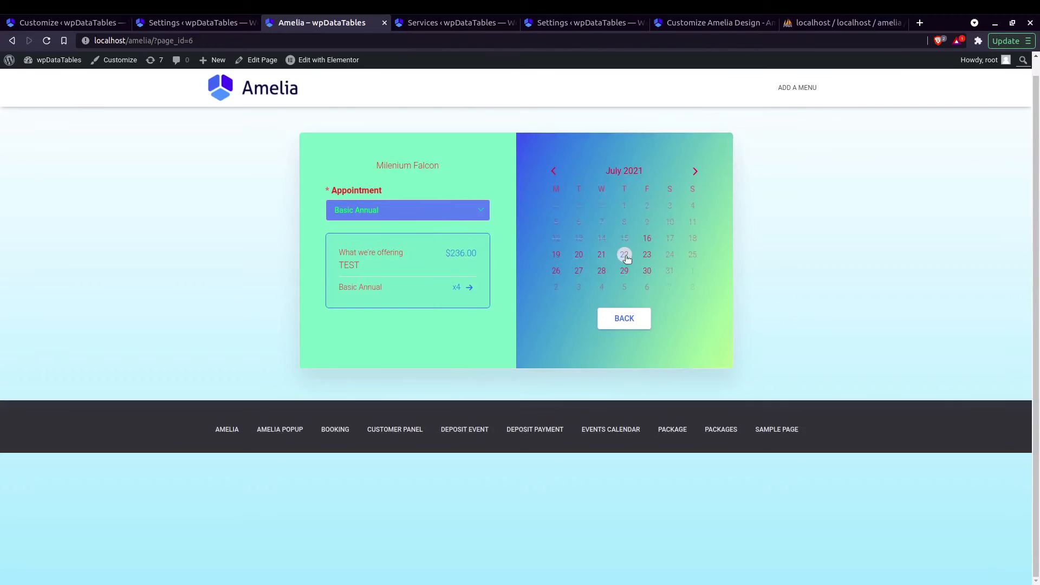
{"action": "left_click", "coordinate": [624, 255]}
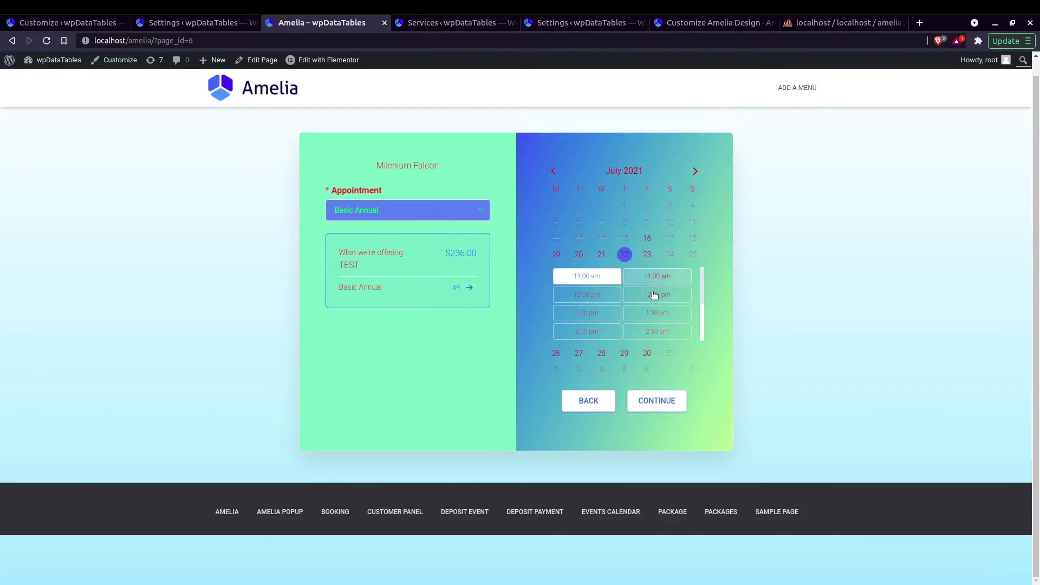
{"action": "left_click", "coordinate": [653, 402]}
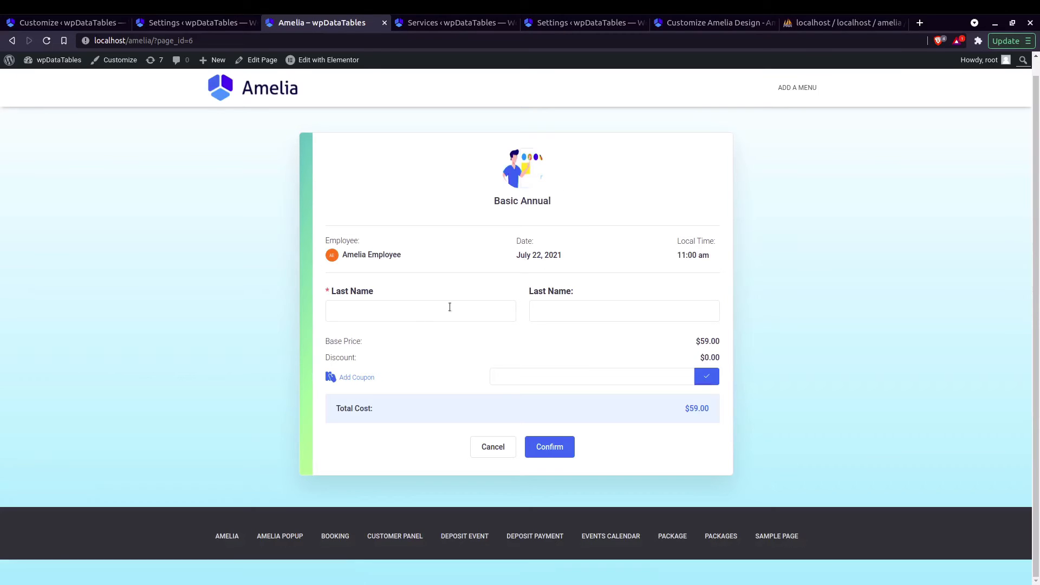
Fill in the required name field of the booking and proceed to the PayPal checkout
{"action": "left_click", "coordinate": [549, 447]}
{"action": "left_click", "coordinate": [458, 311]}
{"action": "type", "text": "ASD"}
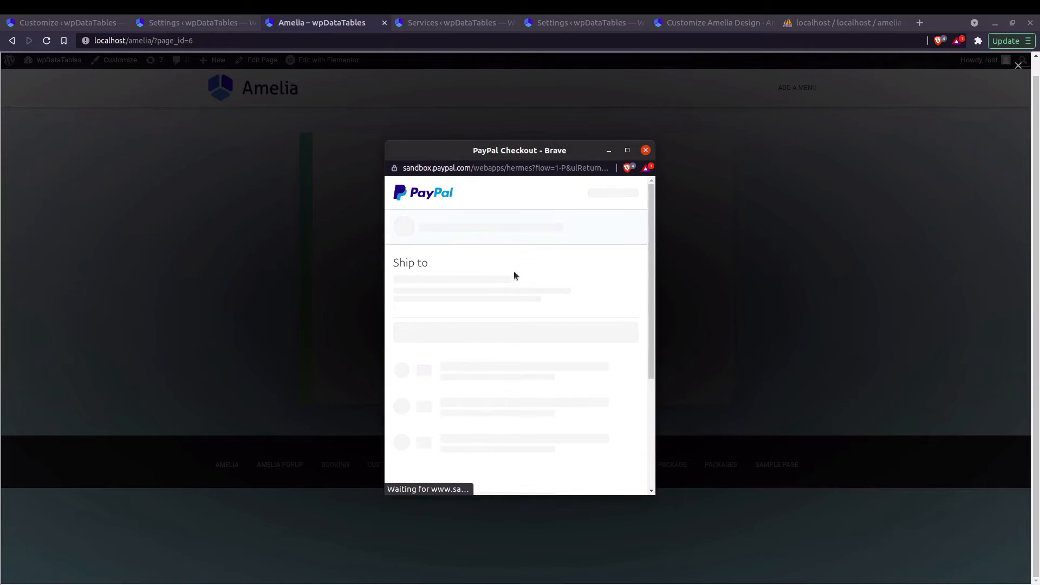
Continue to the PayPal Credit application from the PayPal checkout and accept the billing address
{"action": "scroll", "coordinate": [515, 274], "scroll_direction": "down", "scroll_amount": 4}
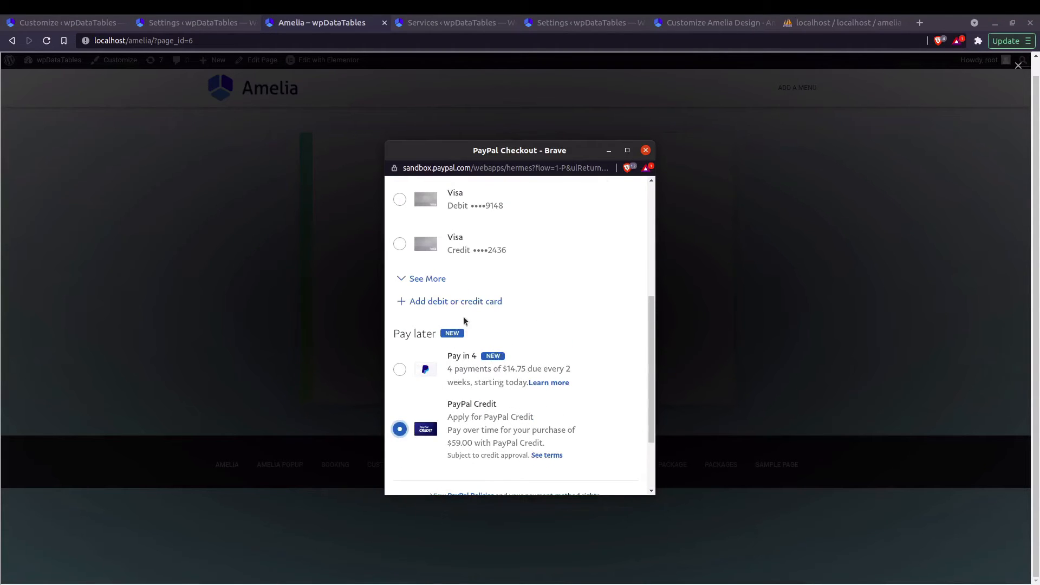
{"action": "scroll", "coordinate": [475, 330], "scroll_direction": "up", "scroll_amount": 10}
{"action": "scroll", "coordinate": [466, 308], "scroll_direction": "down", "scroll_amount": 3}
{"action": "scroll", "coordinate": [466, 308], "scroll_direction": "up", "scroll_amount": 3}
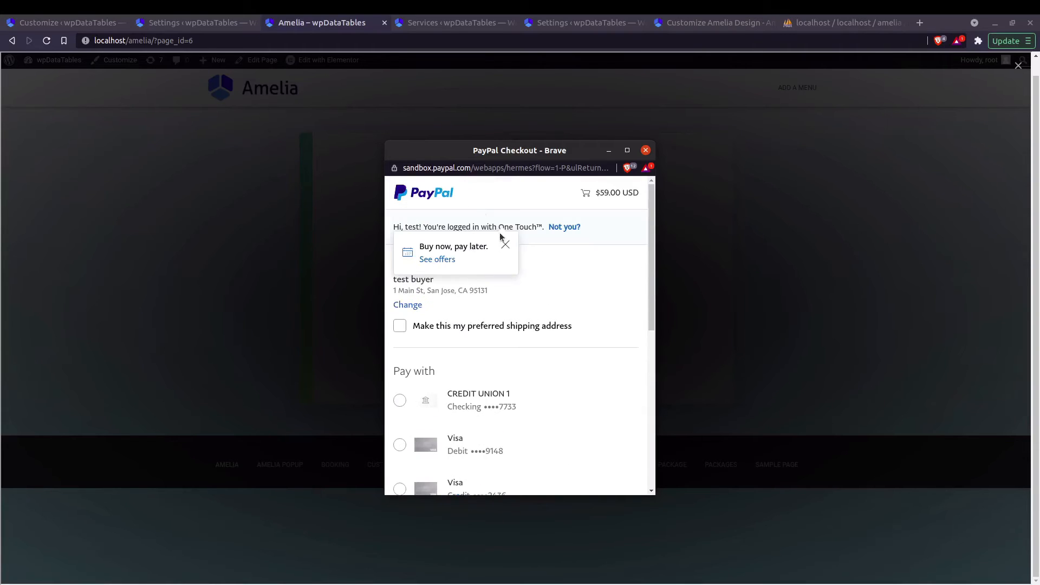
{"action": "left_click", "coordinate": [505, 243]}
{"action": "scroll", "coordinate": [484, 275], "scroll_direction": "down", "scroll_amount": 10}
{"action": "scroll", "coordinate": [483, 277], "scroll_direction": "down", "scroll_amount": 1}
{"action": "scroll", "coordinate": [495, 281], "scroll_direction": "up", "scroll_amount": 5}
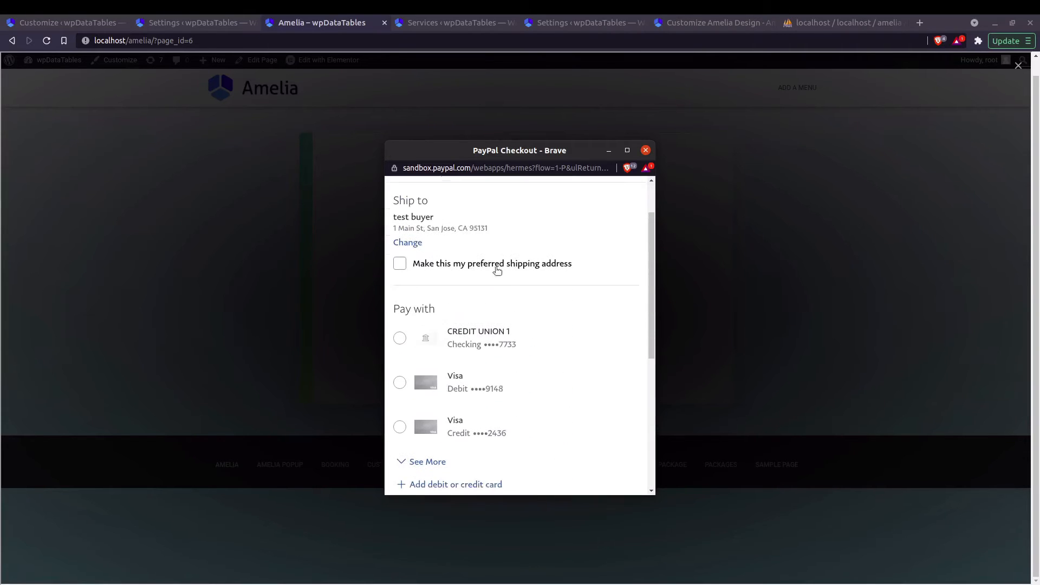
{"action": "scroll", "coordinate": [504, 351], "scroll_direction": "down", "scroll_amount": 2}
{"action": "scroll", "coordinate": [504, 352], "scroll_direction": "down", "scroll_amount": 4}
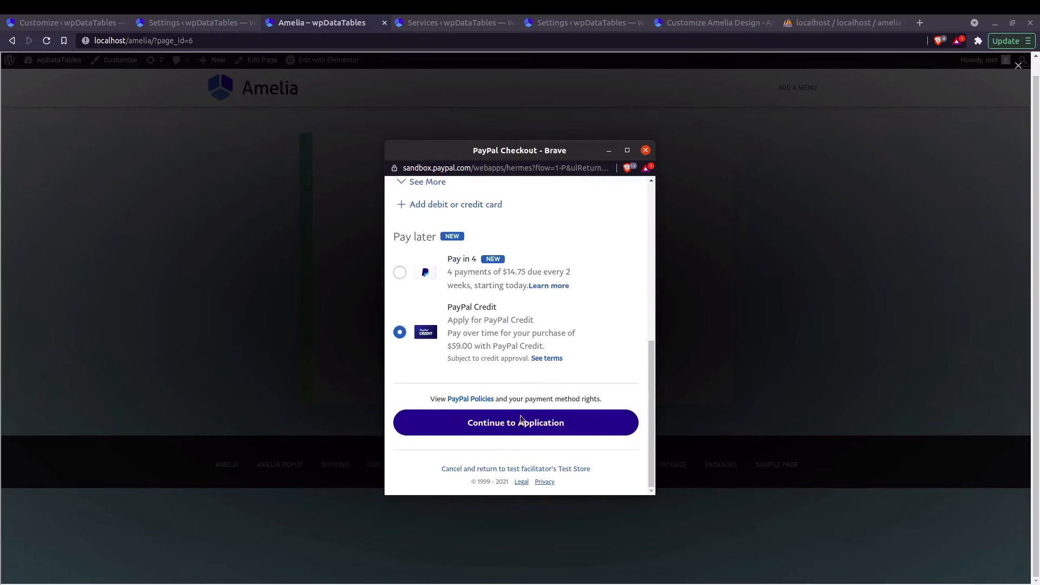
{"action": "left_click", "coordinate": [542, 424]}
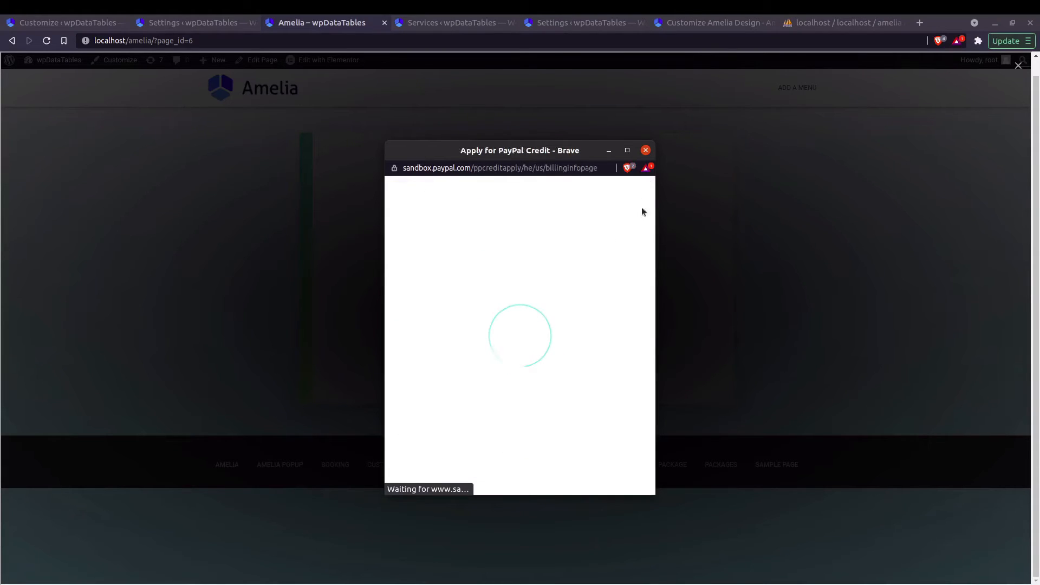
{"action": "scroll", "coordinate": [557, 375], "scroll_direction": "down", "scroll_amount": 1}
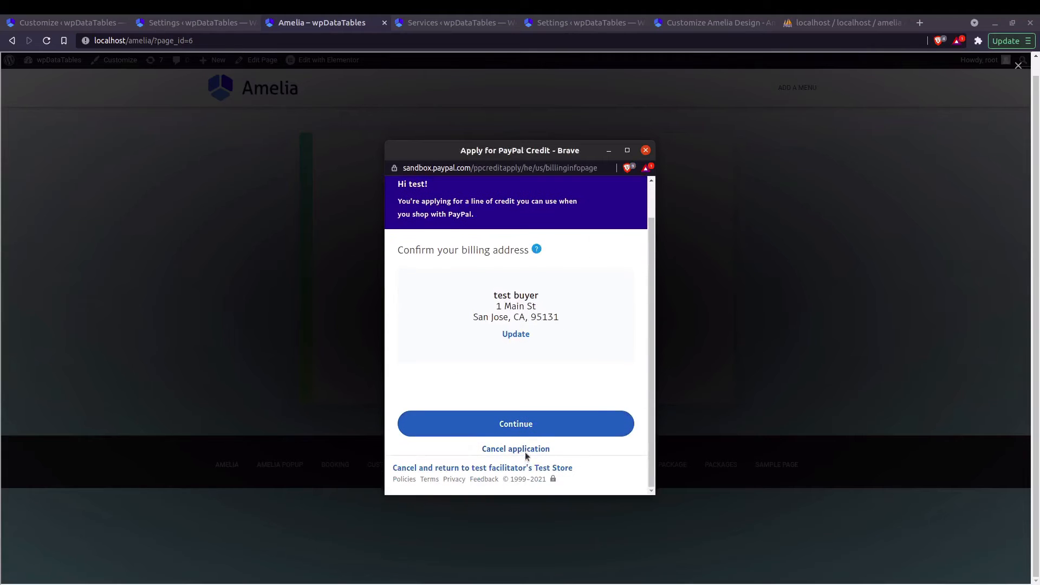
{"action": "left_click", "coordinate": [520, 428]}
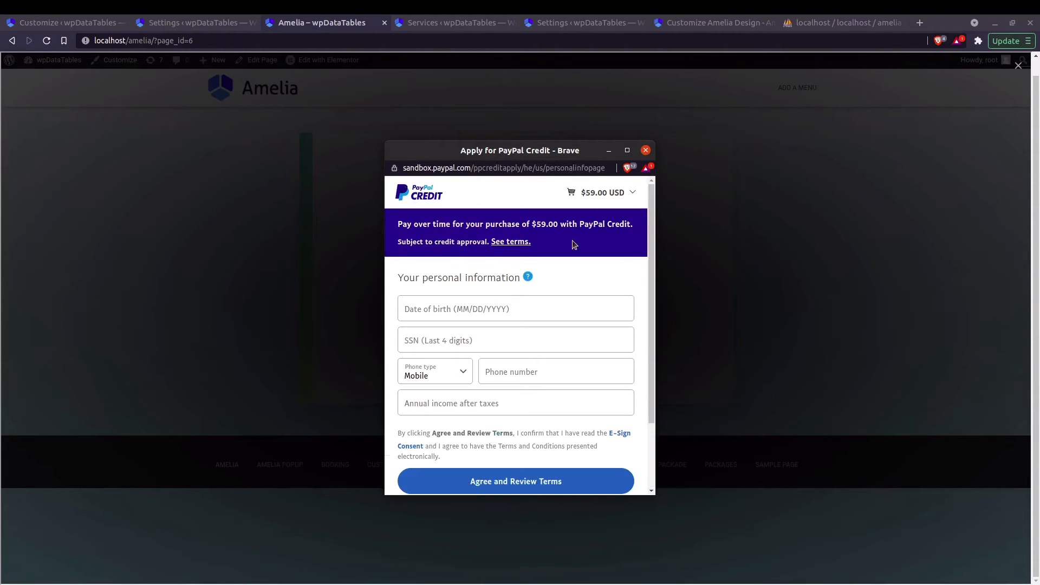
Try to submit the credit application with the date of birth, last four SSN digits and phone number, and cancel the checkout
{"action": "scroll", "coordinate": [490, 262], "scroll_direction": "down", "scroll_amount": 2}
{"action": "left_click", "coordinate": [425, 227]}
{"action": "type", "text": "1"}
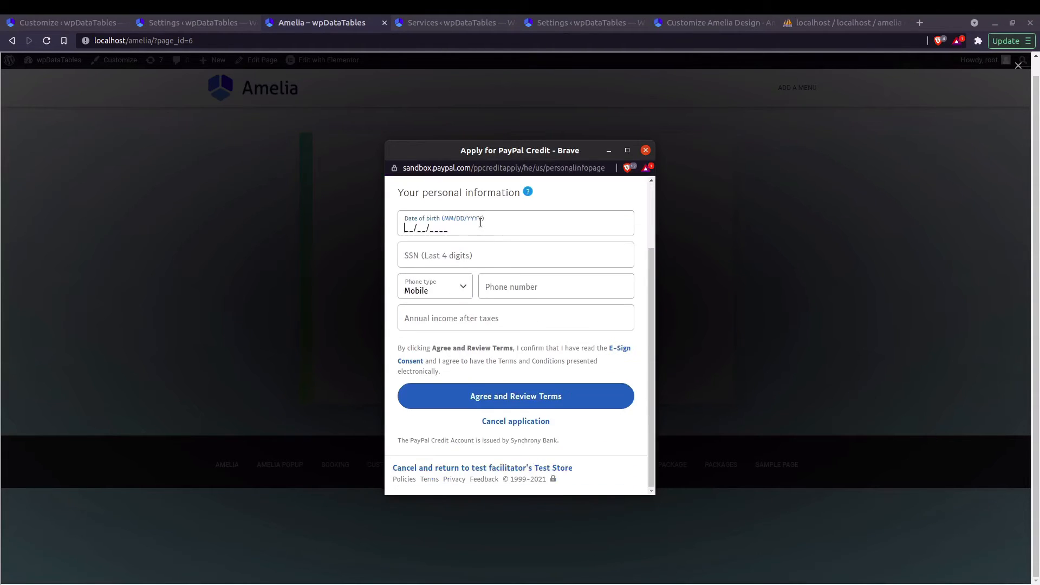
{"action": "type", "text": "1/11/1980"}
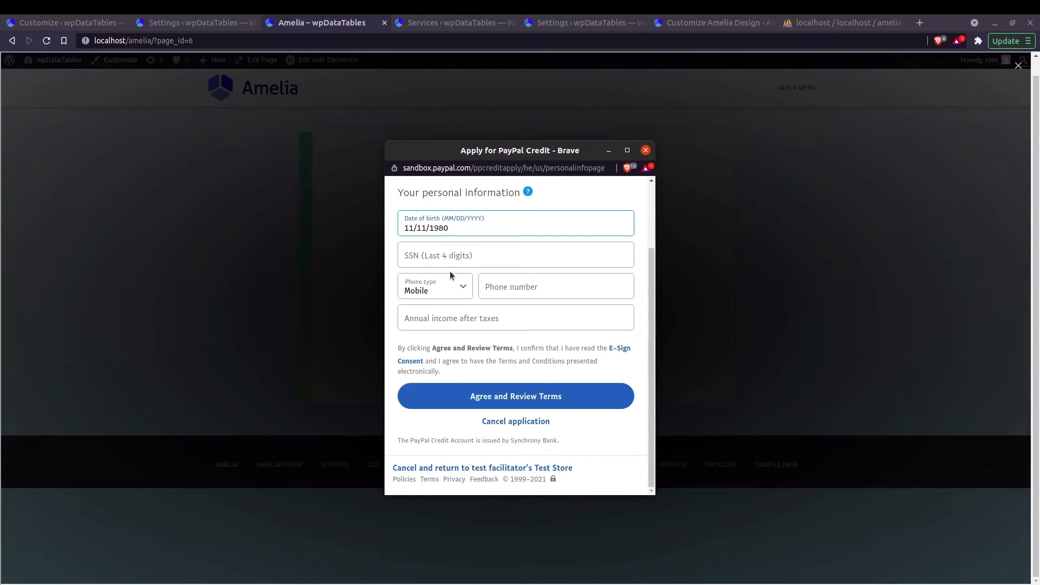
{"action": "key", "text": "Tab"}
{"action": "type", "text": "1111"}
{"action": "left_click", "coordinate": [511, 291]}
{"action": "type", "text": "1231"}
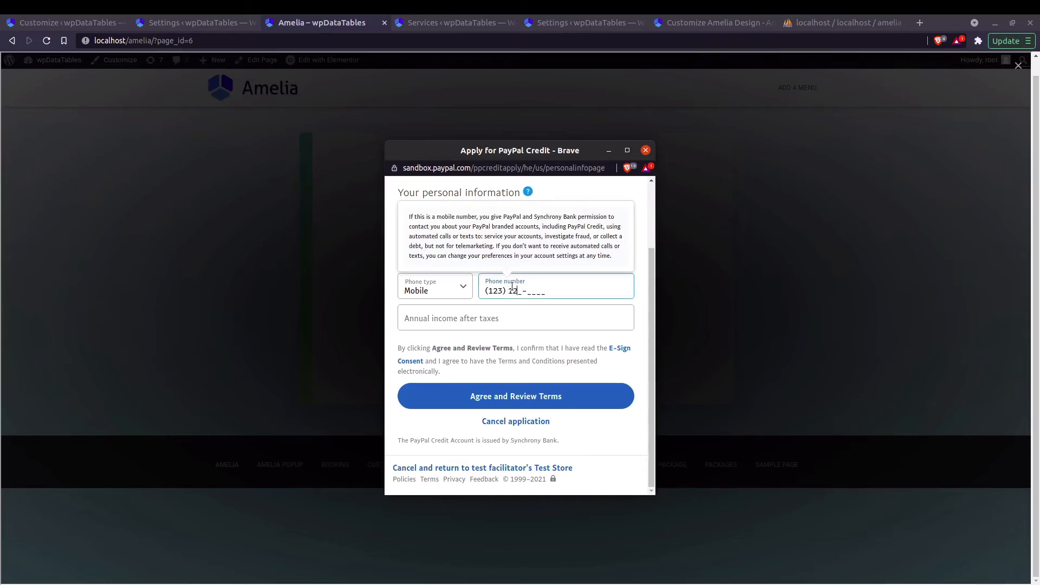
{"action": "left_click", "coordinate": [549, 400]}
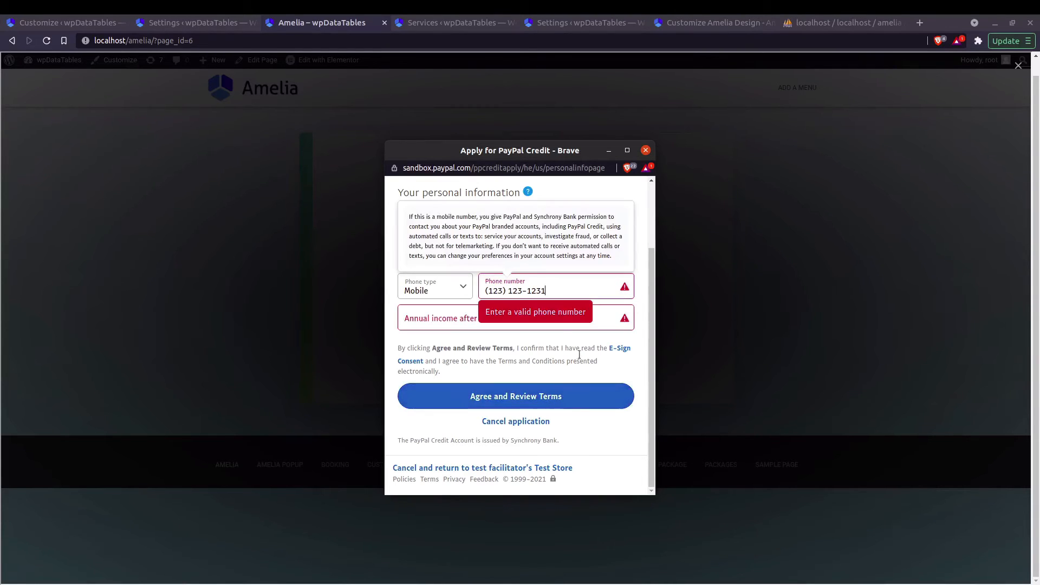
{"action": "left_click", "coordinate": [520, 423]}
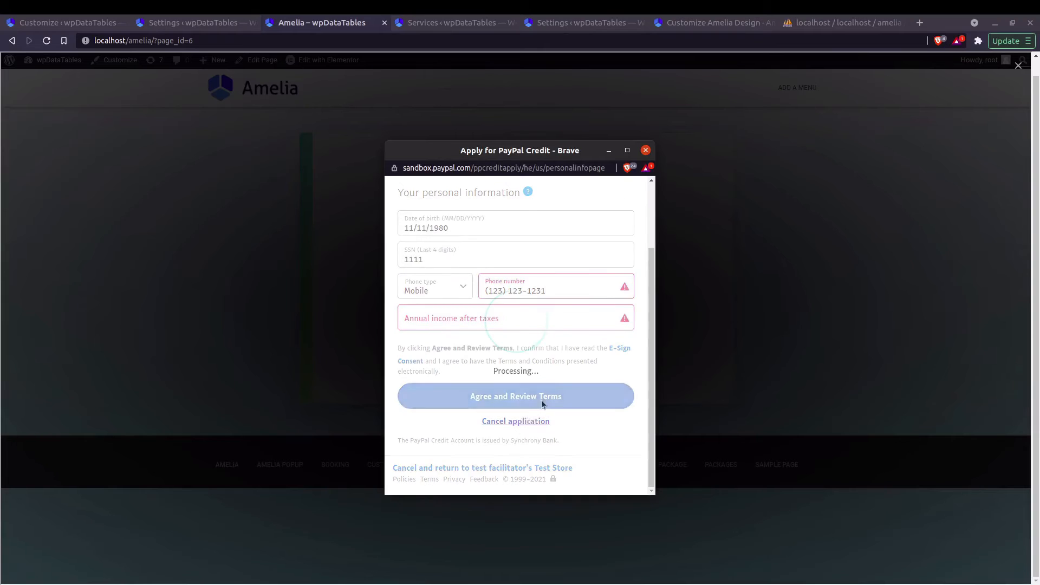
{"action": "left_click", "coordinate": [642, 152]}
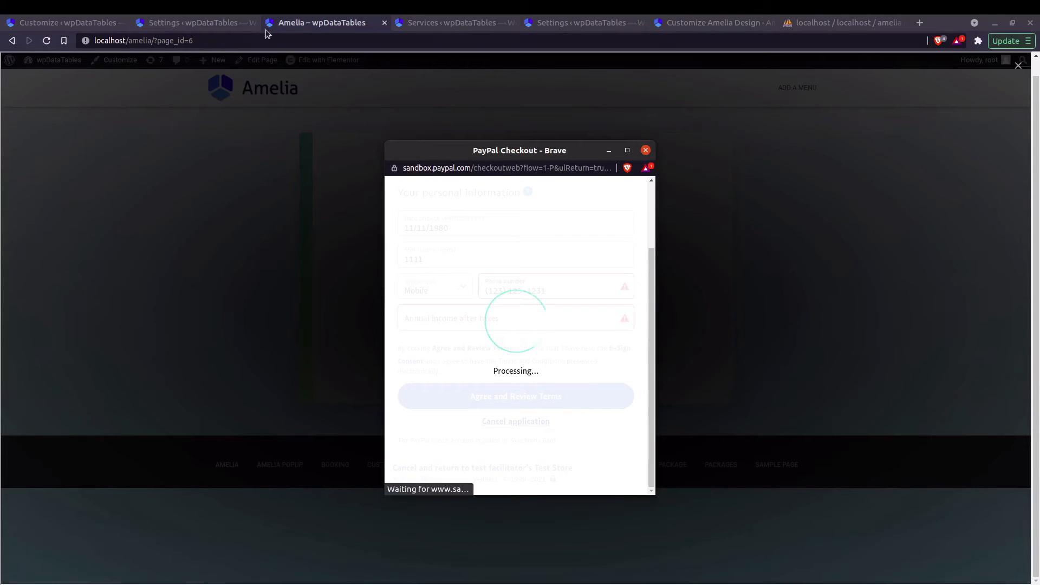
Enable On-site payments in Amelia's Payments Settings, make On-site the Default Payment Method and save
{"action": "key", "text": "ctrl+Page_Up"}
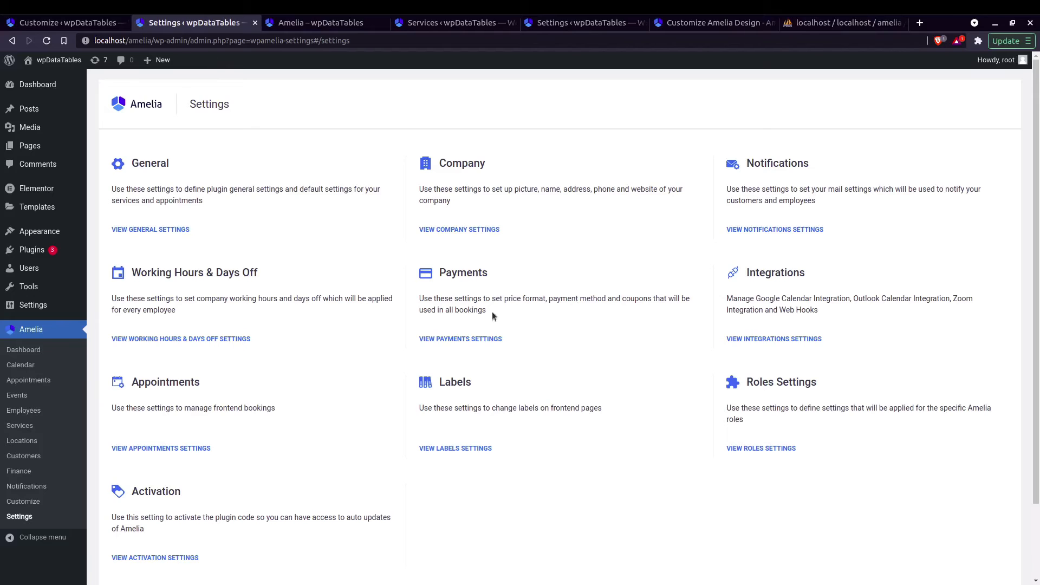
{"action": "left_click", "coordinate": [475, 339]}
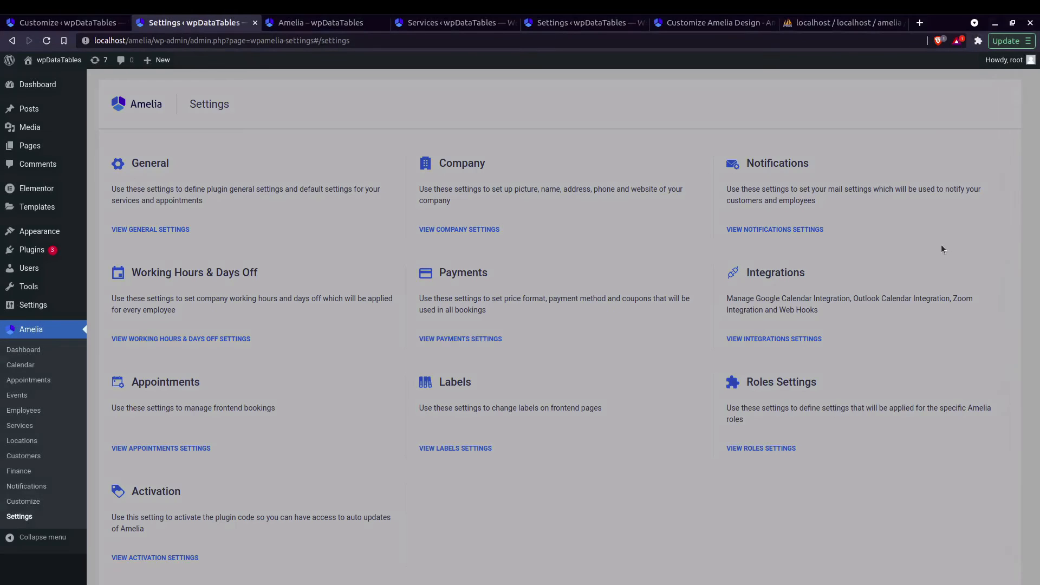
{"action": "left_click", "coordinate": [984, 279]}
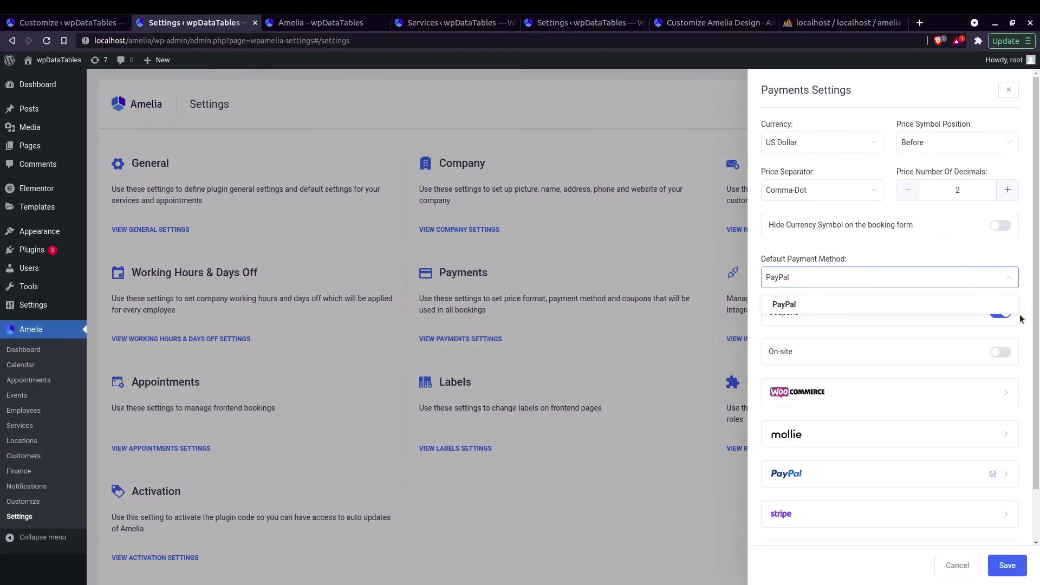
{"action": "left_click", "coordinate": [946, 332]}
{"action": "left_click", "coordinate": [1000, 352]}
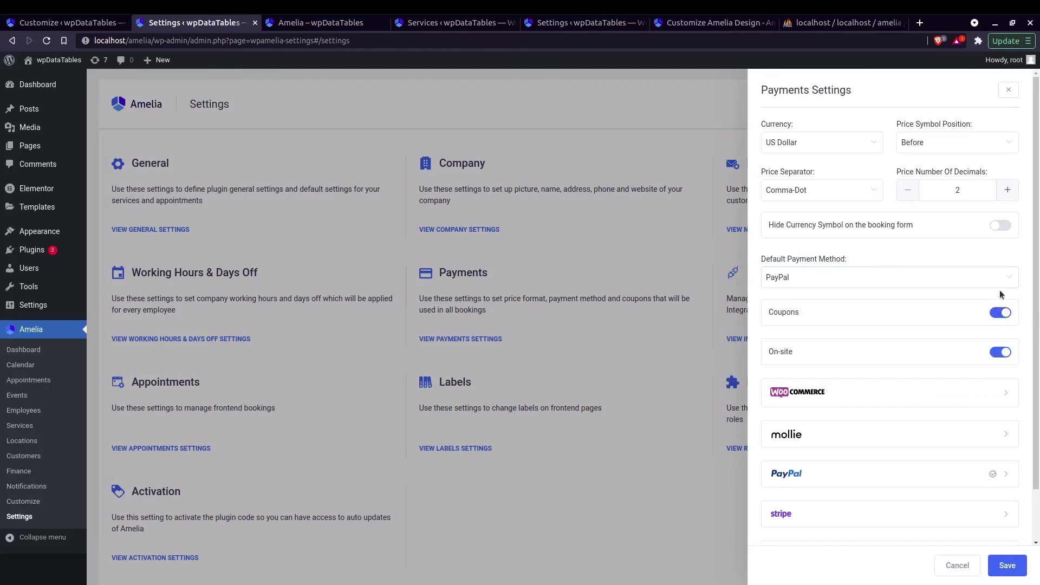
{"action": "left_click", "coordinate": [1006, 281]}
{"action": "left_click", "coordinate": [880, 302]}
{"action": "left_click", "coordinate": [1007, 565]}
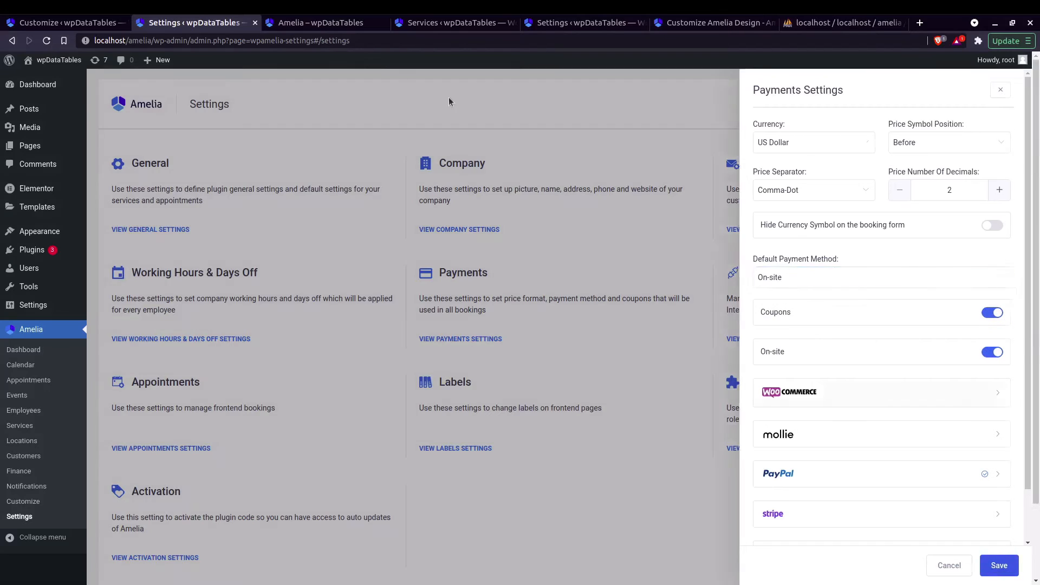
Reload the front-end booking page and select Basic Annual as the appointment
{"action": "left_click", "coordinate": [322, 25]}
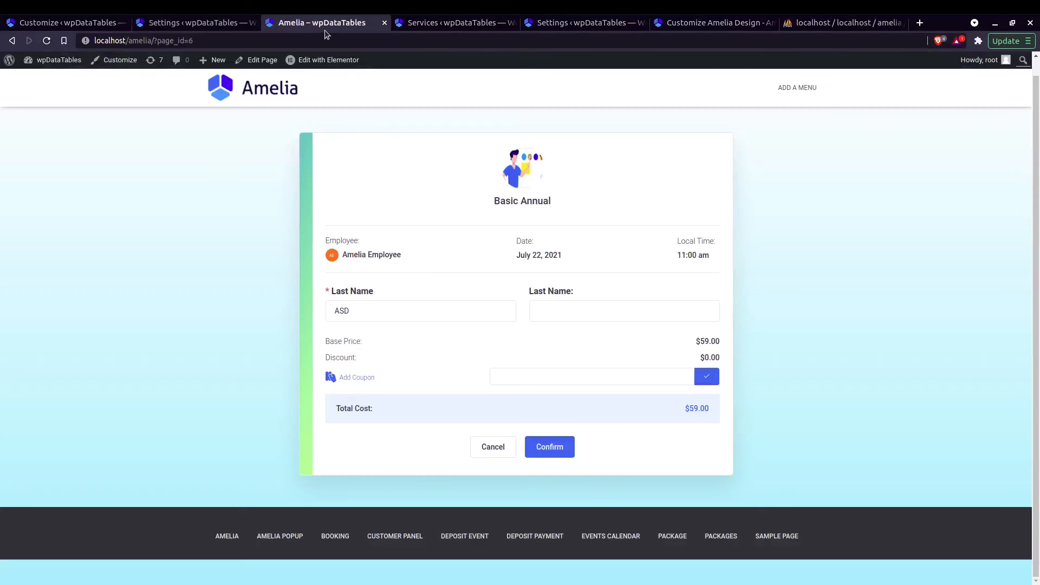
{"action": "key", "text": "F5"}
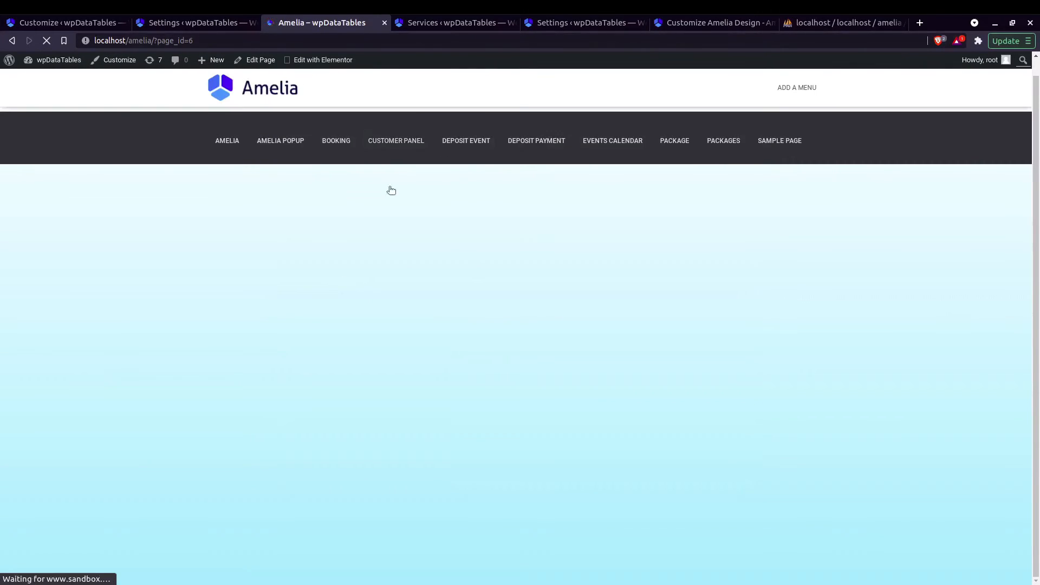
{"action": "left_click", "coordinate": [475, 213]}
{"action": "left_click", "coordinate": [477, 238]}
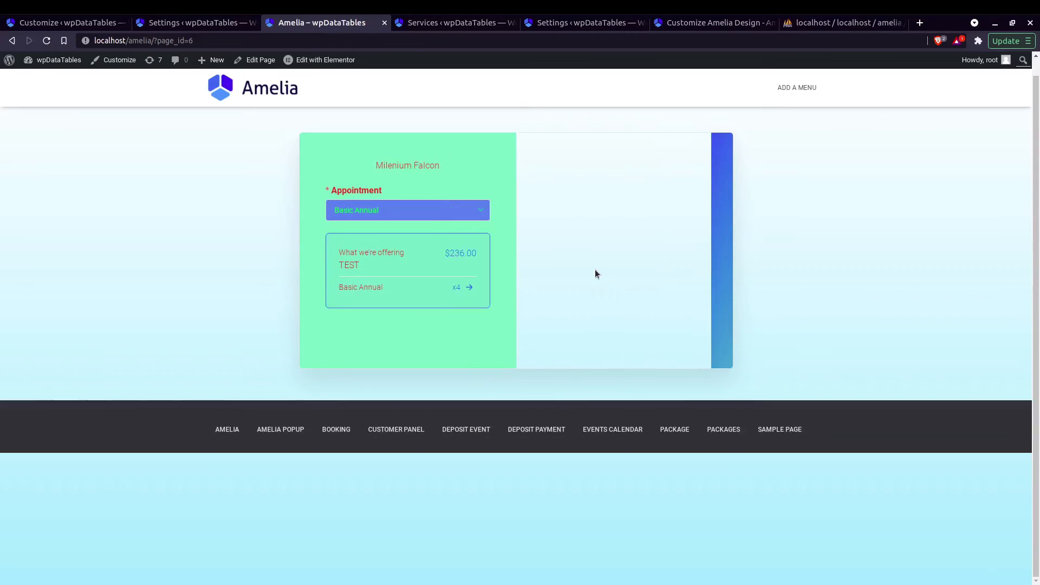
Pick July 22, 2021 at 11:00 am for the Basic Annual appointment and continue to the booking details
{"action": "left_click", "coordinate": [624, 255]}
{"action": "left_click", "coordinate": [657, 400]}
Switch to Amelia's Customize page and set the Step By Step Booking Form's flow to Service
{"action": "left_click", "coordinate": [68, 23]}
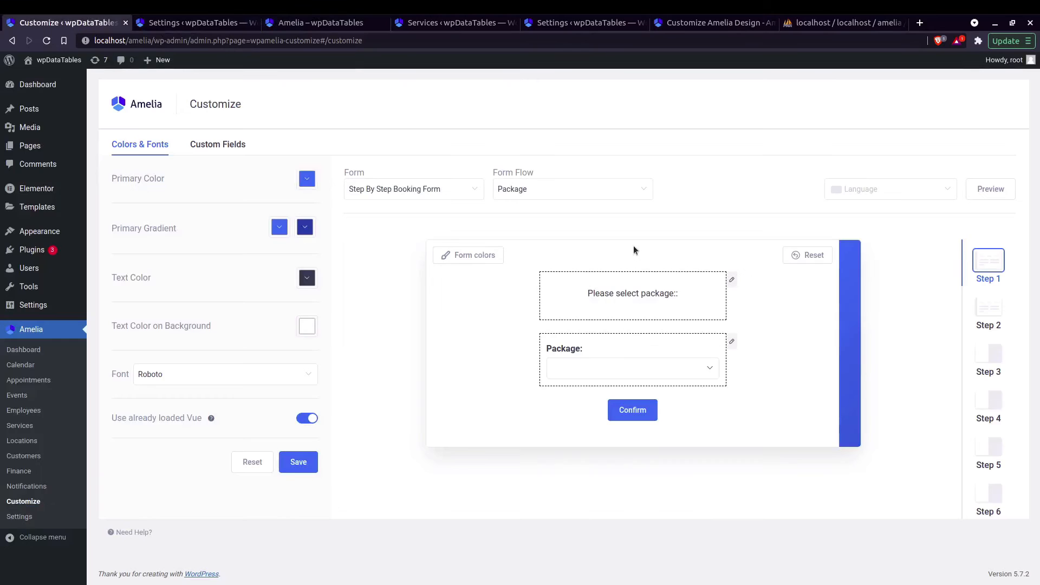
{"action": "left_click", "coordinate": [542, 192]}
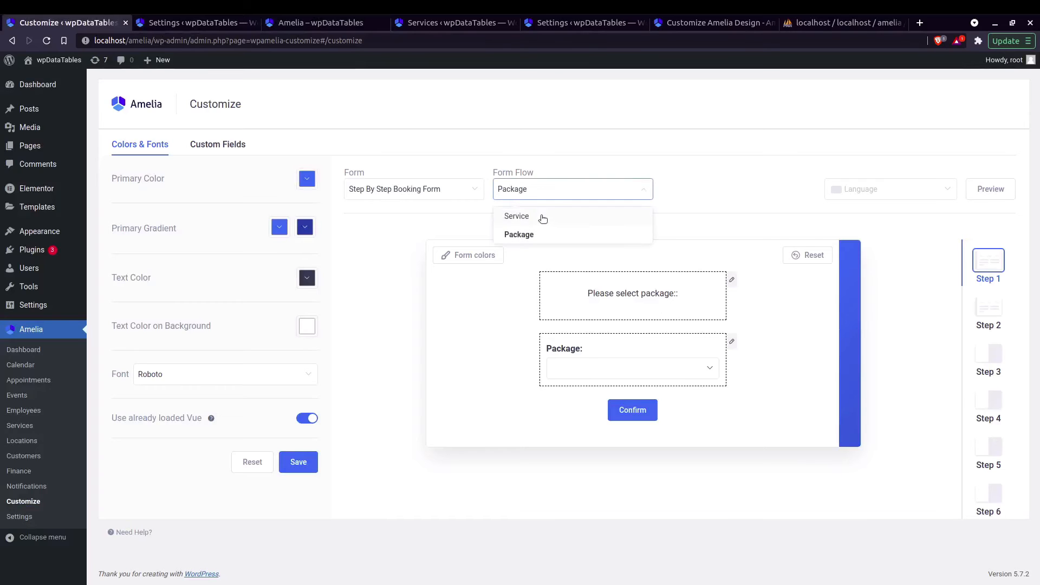
Return to the booking page, try to confirm the booking with "asd" in the required Last Name field, and close the PayPal window
{"action": "left_click", "coordinate": [298, 24]}
{"action": "type", "text": "asd"}
{"action": "left_click", "coordinate": [554, 448]}
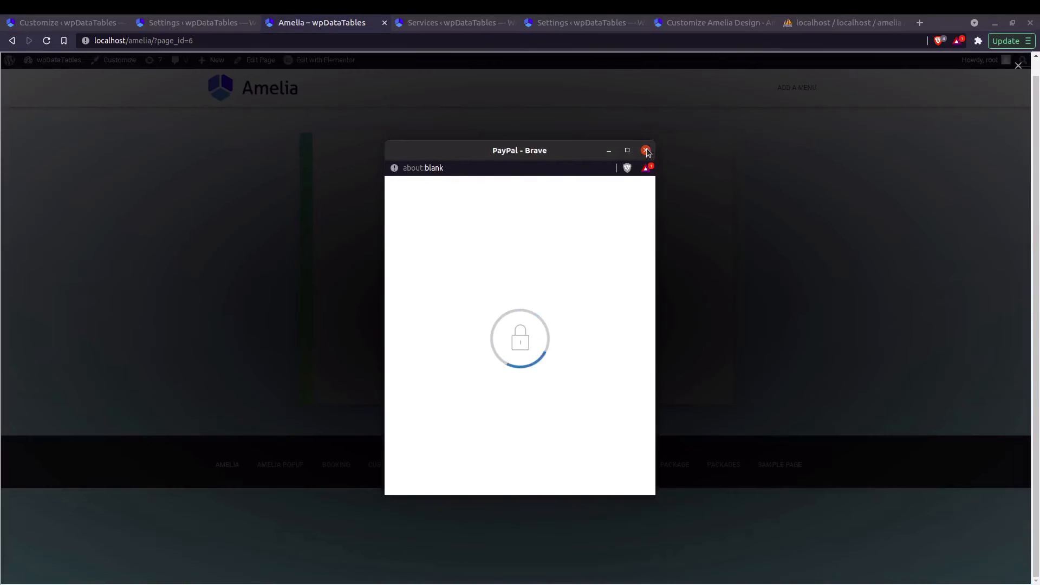
{"action": "left_click", "coordinate": [646, 150]}
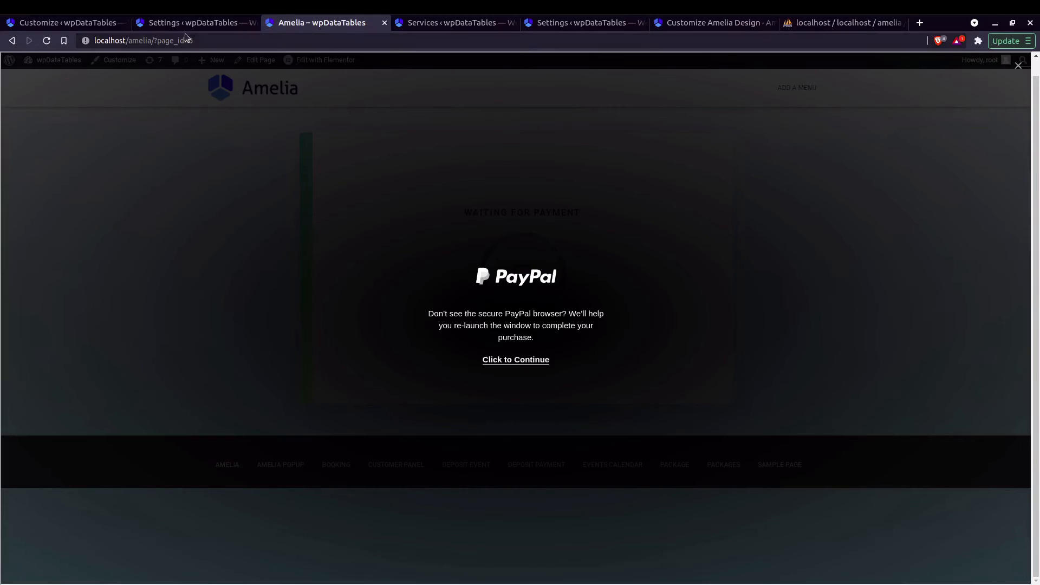
In Amelia's Services, enable On-site and disable PayPal in the Basic Annual service's payment settings, and save the service
{"action": "left_click", "coordinate": [214, 24]}
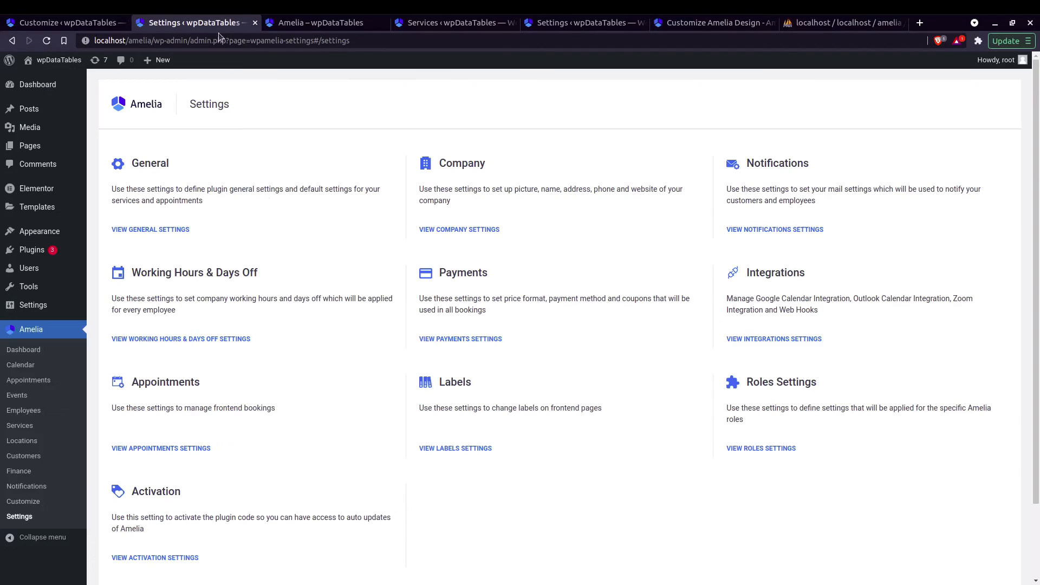
{"action": "left_click", "coordinate": [39, 429]}
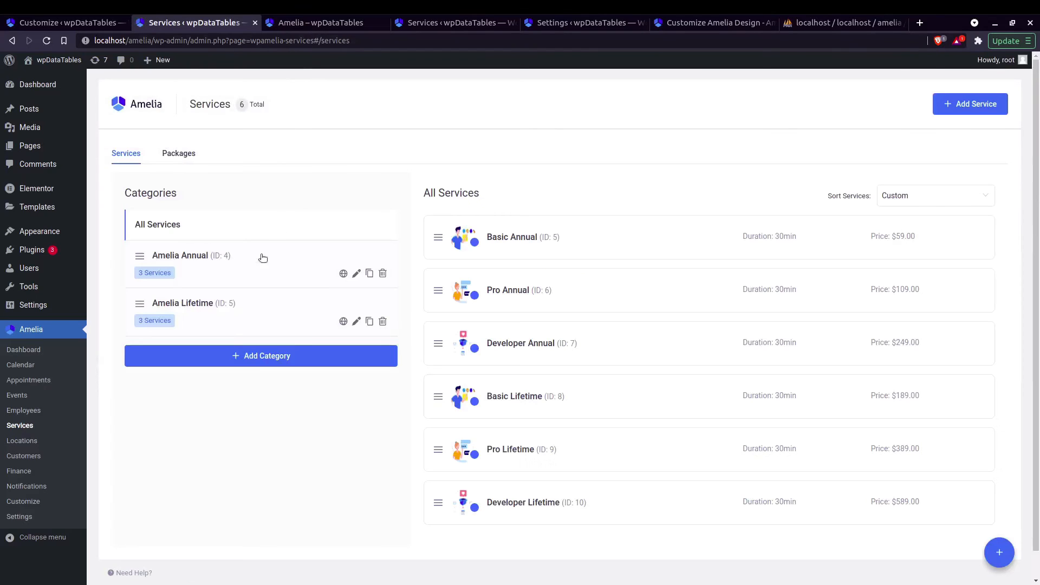
{"action": "left_click", "coordinate": [580, 242]}
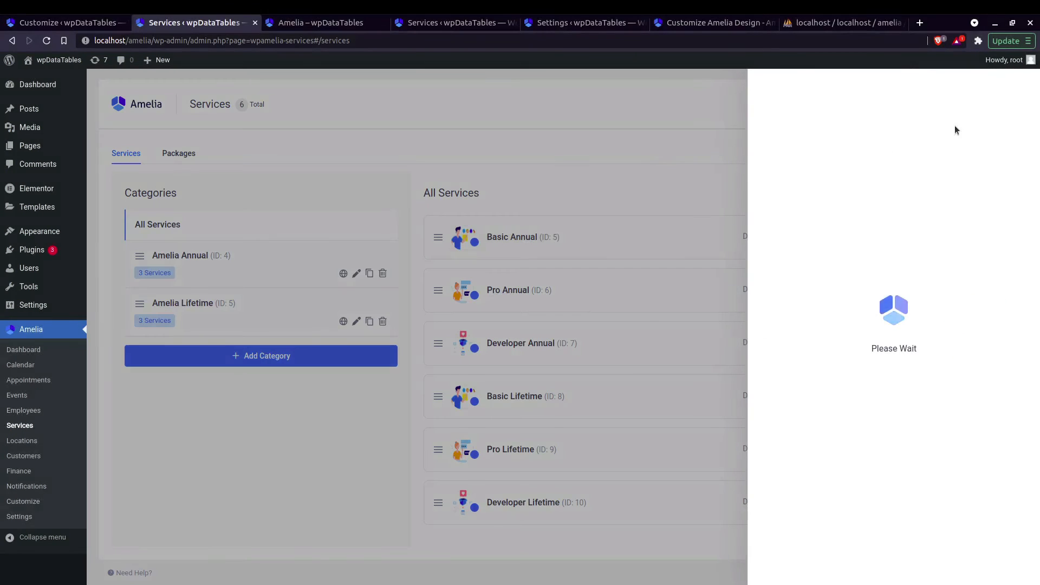
{"action": "left_click", "coordinate": [942, 128]}
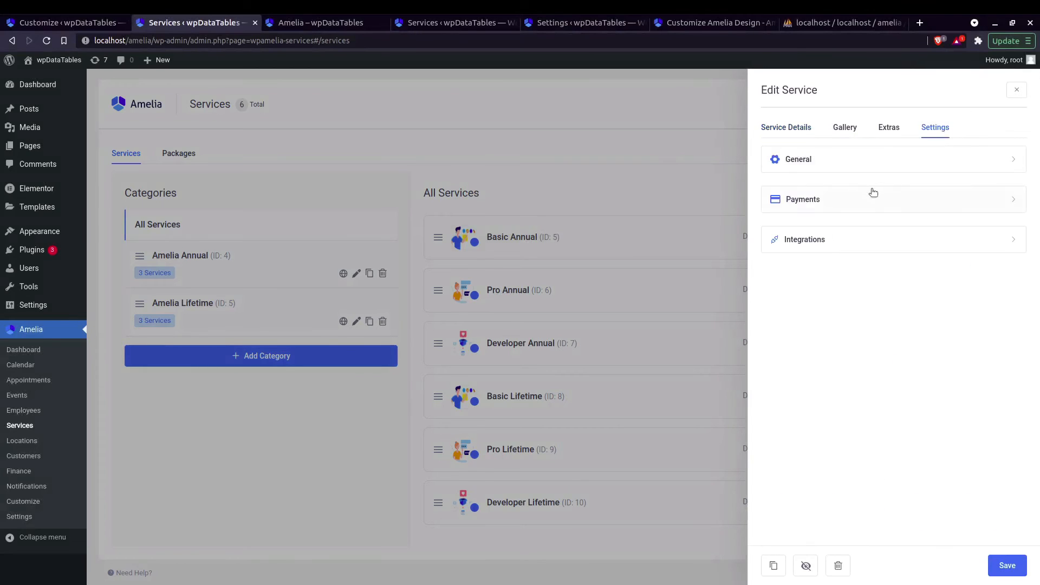
{"action": "left_click", "coordinate": [883, 198]}
{"action": "left_click", "coordinate": [1000, 243]}
{"action": "left_click", "coordinate": [998, 281]}
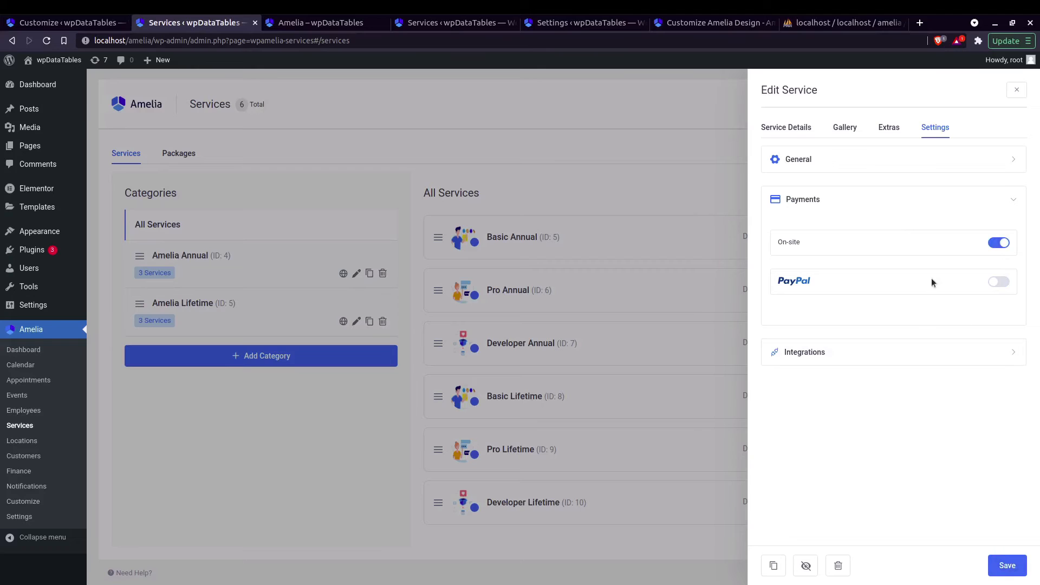
{"action": "left_click", "coordinate": [1009, 562]}
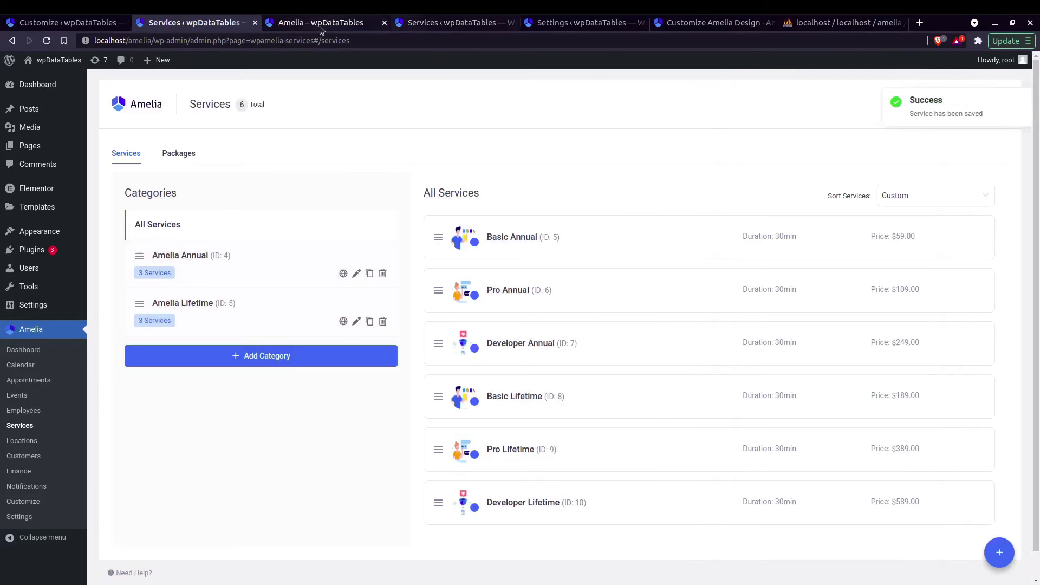
Reload the front-end booking page, choose Basic Annual on July 21, 2021 at 11:00 am and continue to the booking details
{"action": "left_click", "coordinate": [320, 23]}
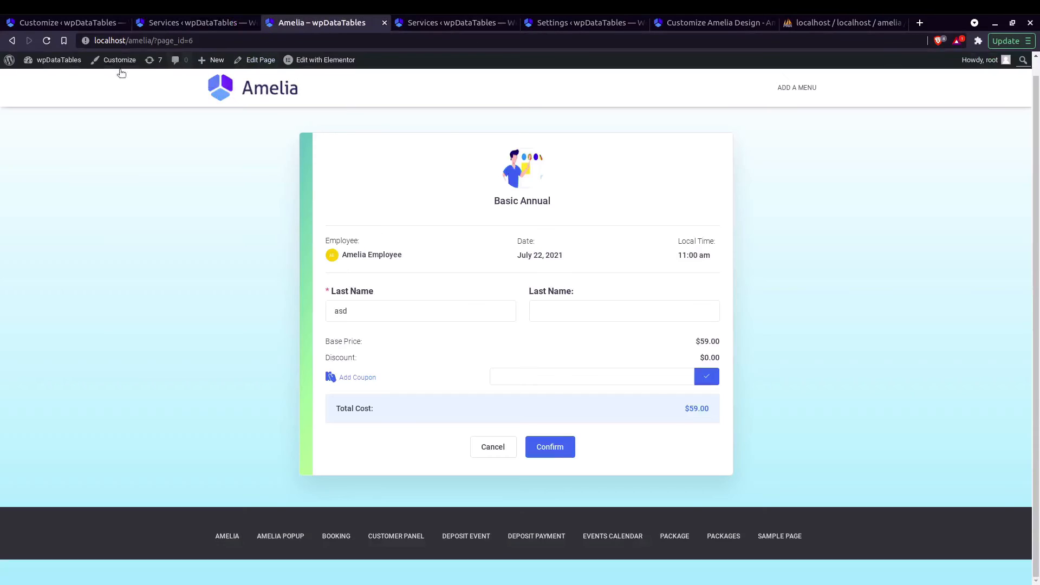
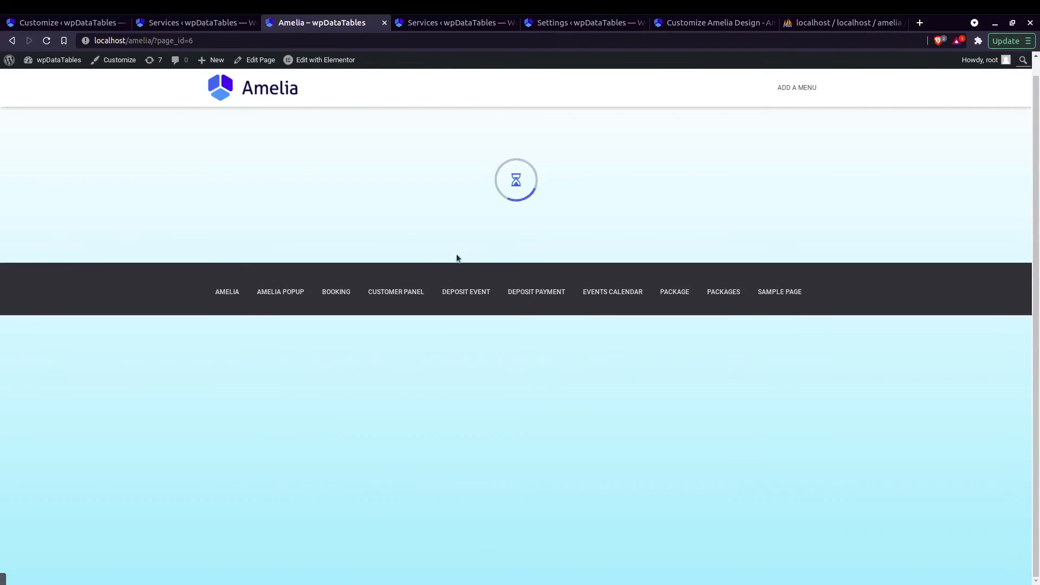
{"action": "left_click", "coordinate": [490, 218]}
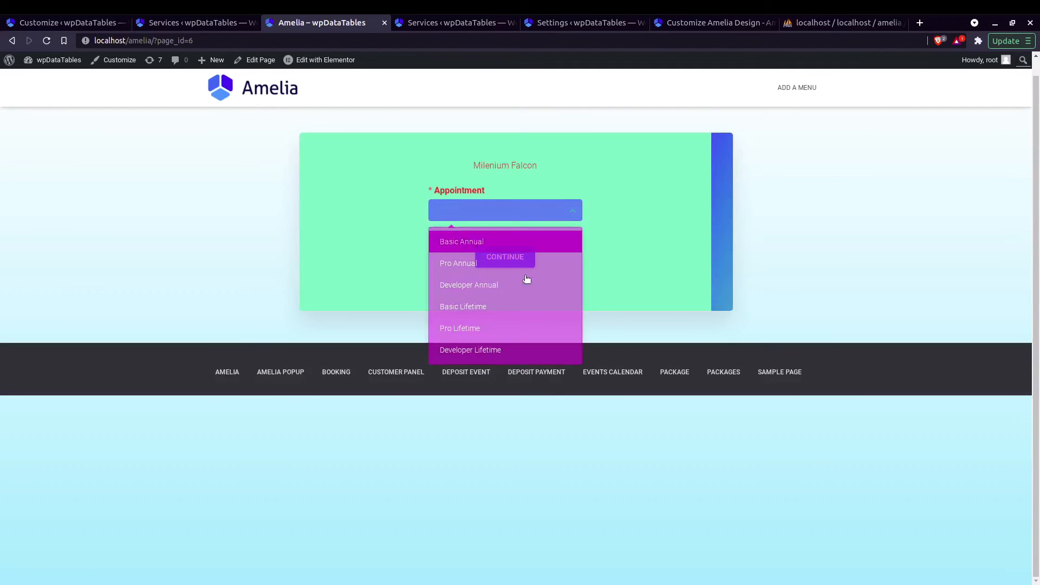
{"action": "left_click", "coordinate": [509, 245]}
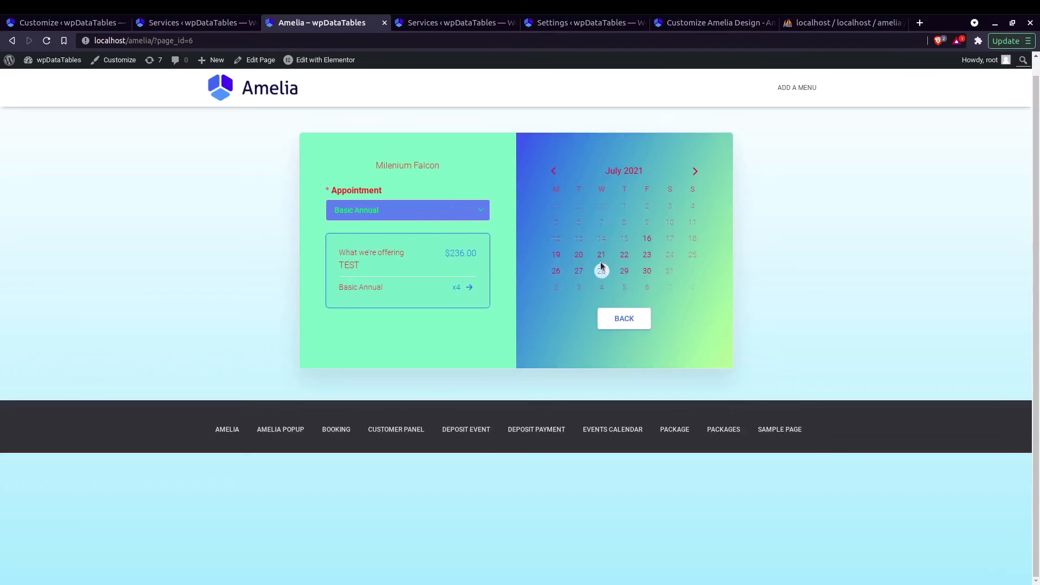
{"action": "left_click", "coordinate": [604, 258]}
{"action": "left_click", "coordinate": [612, 279]}
{"action": "left_click", "coordinate": [644, 401]}
Enter "ASD" in the required Last Name field, confirm the booking and check the custom heading on the confirmation screen
{"action": "left_click", "coordinate": [436, 318]}
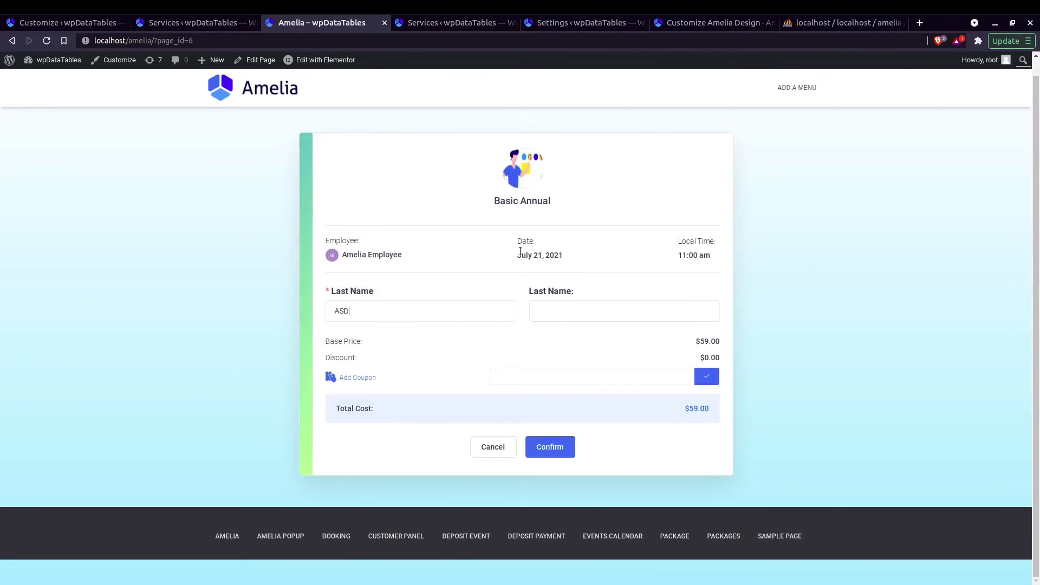
{"action": "left_click", "coordinate": [545, 444]}
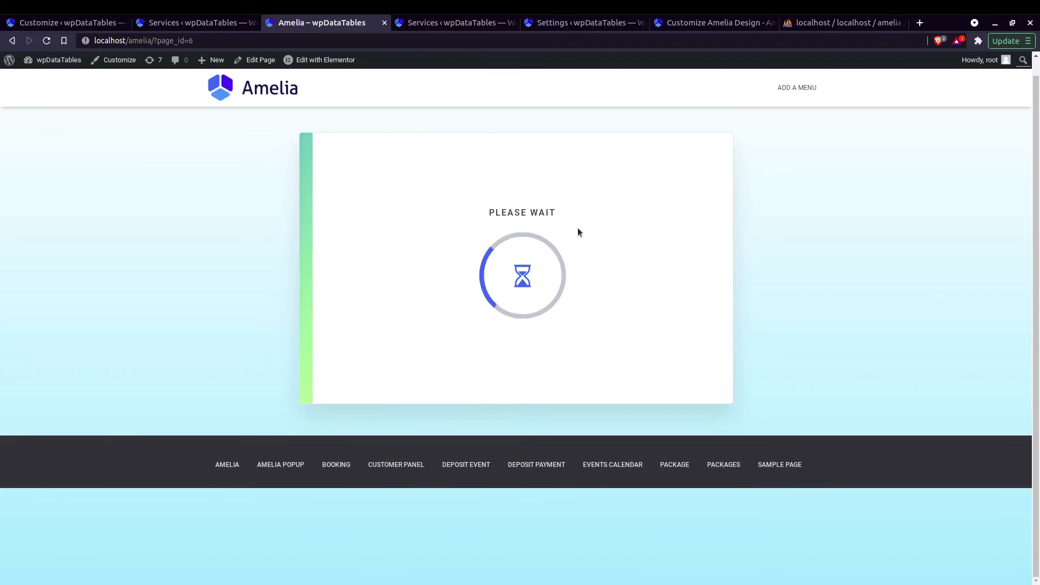
{"action": "double_click", "coordinate": [521, 186]}
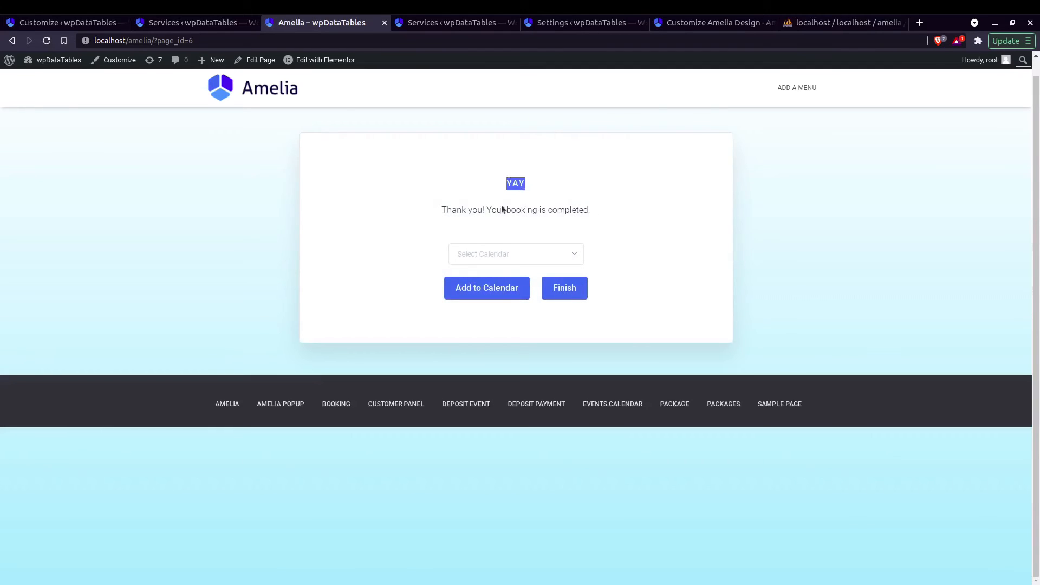
Return to Amelia's Customize page and select the Event List Booking Form for customization
{"action": "left_click", "coordinate": [76, 26]}
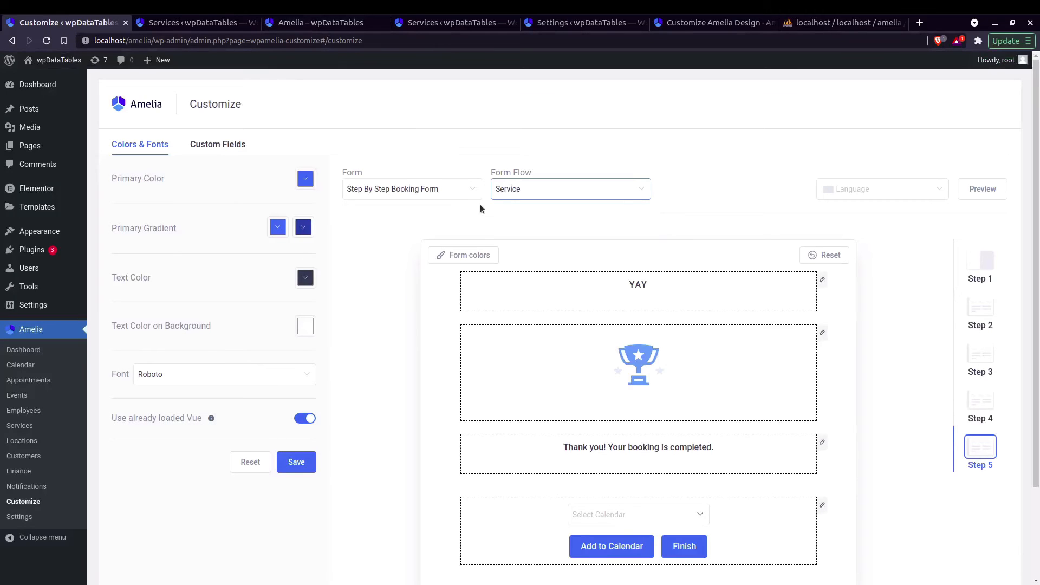
{"action": "left_click", "coordinate": [461, 196]}
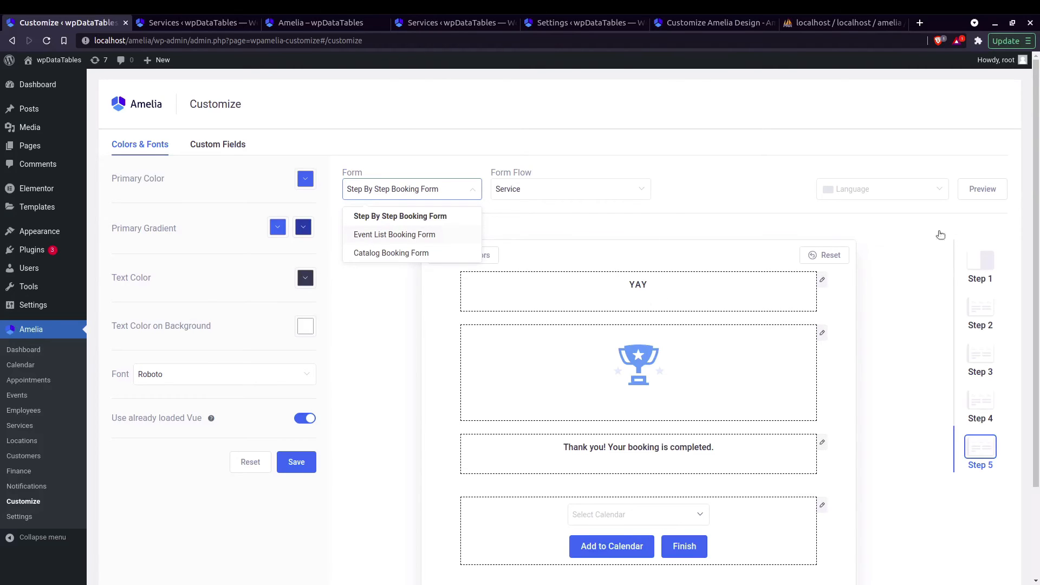
{"action": "left_click", "coordinate": [454, 236]}
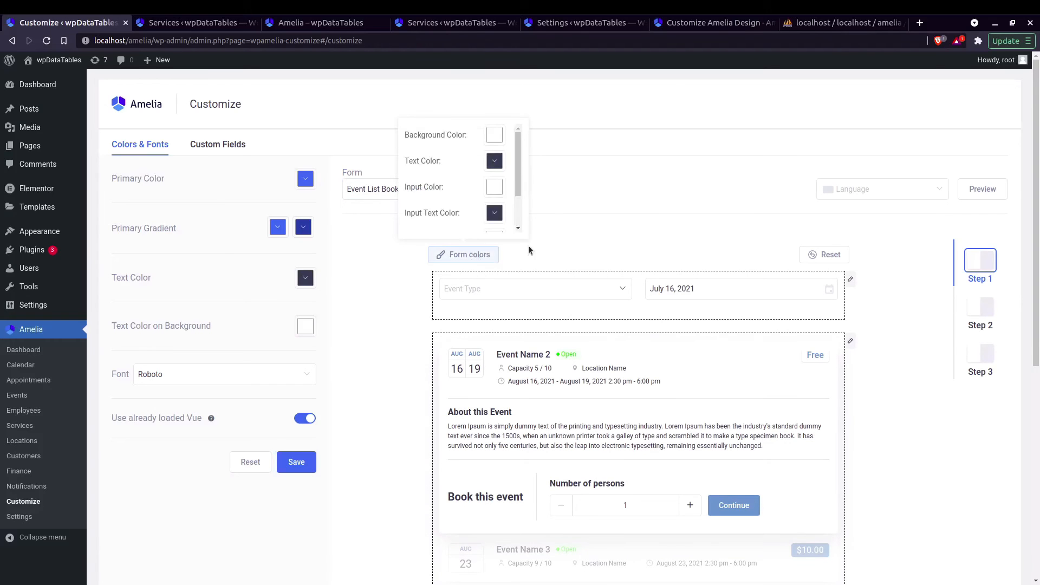
Set the Event List Booking Form's Text Color to light green in its form colors
{"action": "left_click", "coordinate": [494, 161]}
{"action": "left_click", "coordinate": [573, 206]}
{"action": "left_click", "coordinate": [480, 187]}
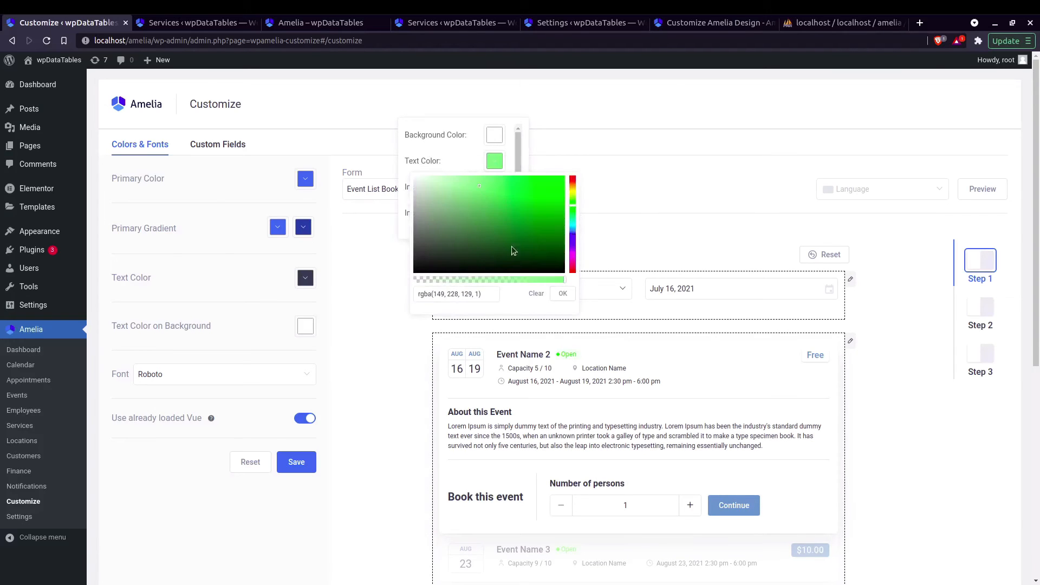
{"action": "left_click", "coordinate": [595, 330]}
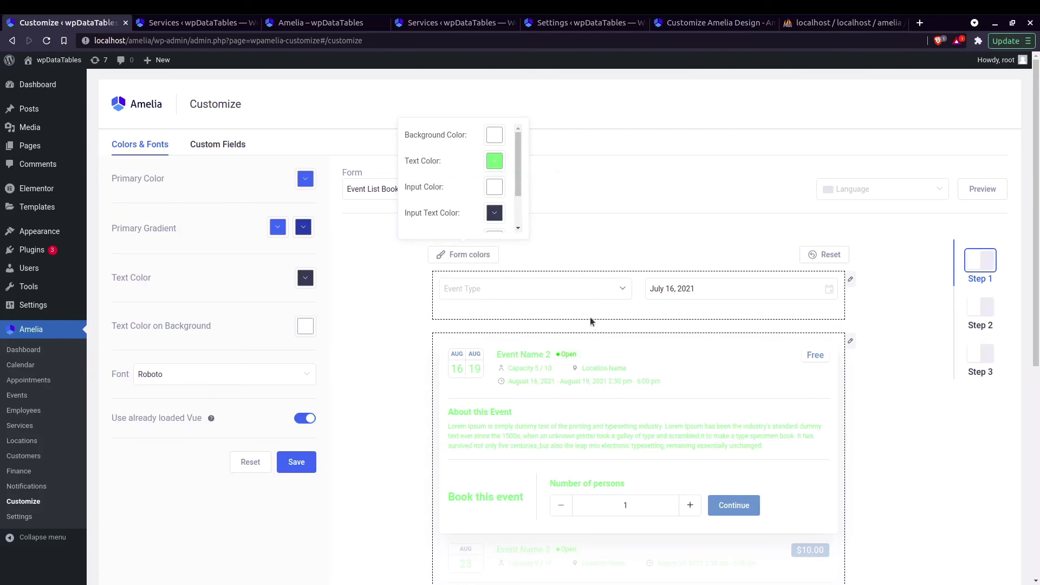
Set the Event List Booking Form's Background Color to light purple and check the preview
{"action": "left_click", "coordinate": [494, 135]}
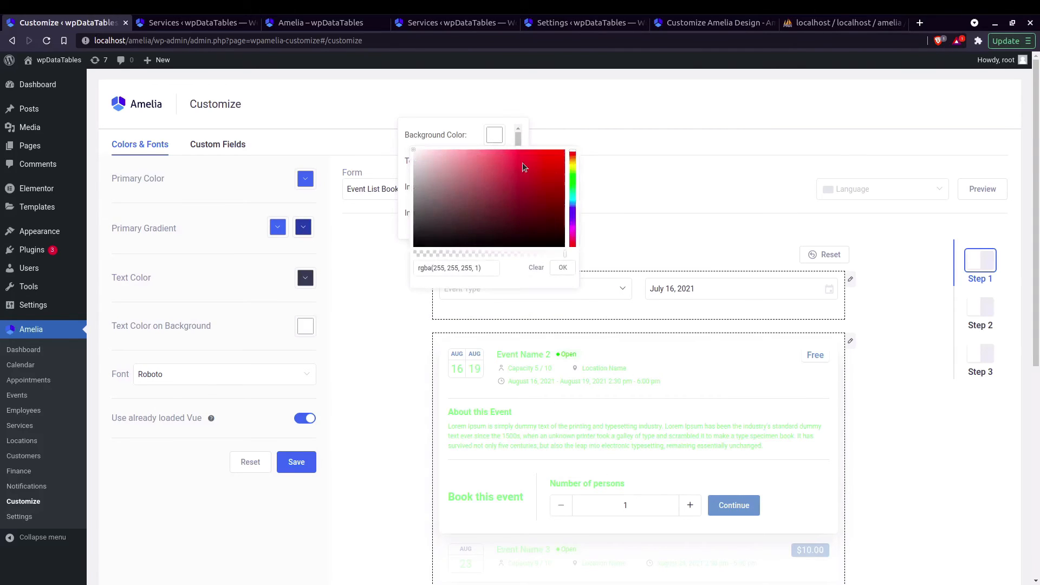
{"action": "left_click_drag", "start_coordinate": [570, 188], "coordinate": [572, 212]}
{"action": "left_click_drag", "start_coordinate": [498, 173], "coordinate": [477, 156]}
{"action": "left_click", "coordinate": [620, 291]}
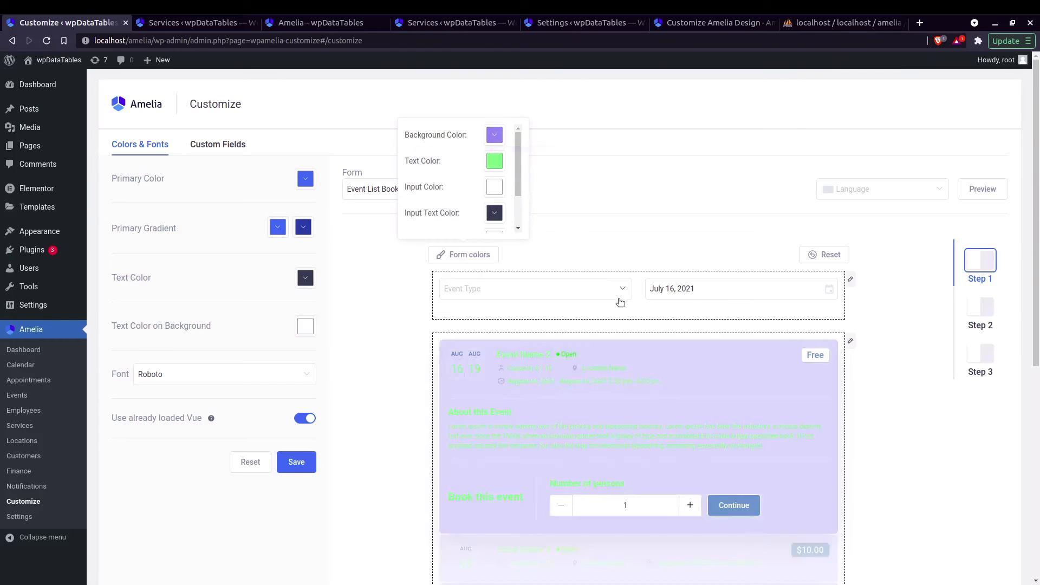
{"action": "scroll", "coordinate": [475, 185], "scroll_direction": "down", "scroll_amount": 2}
{"action": "scroll", "coordinate": [477, 190], "scroll_direction": "up", "scroll_amount": 2}
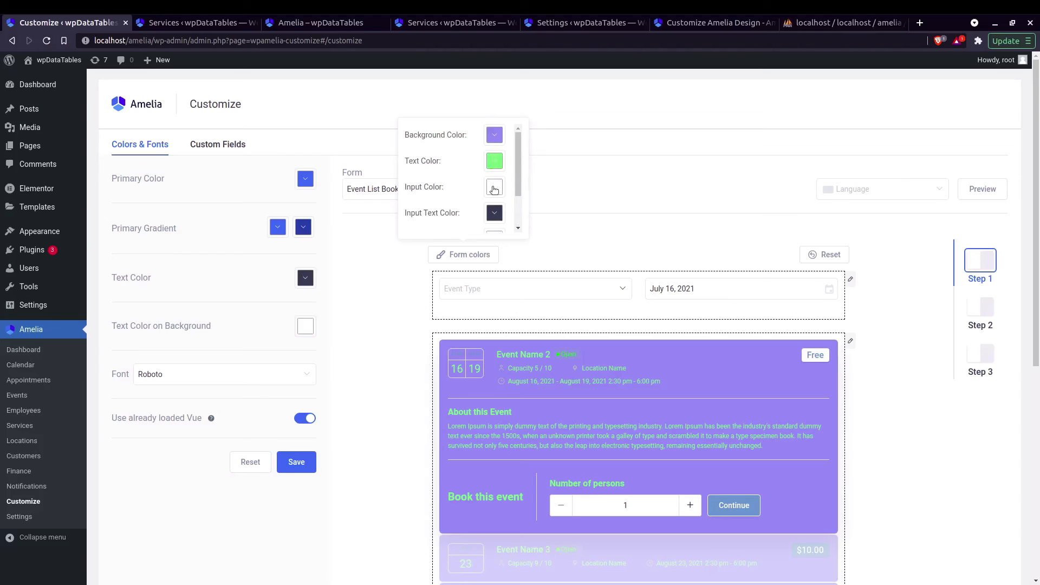
Set the Event List Booking Form's Input Color to red
{"action": "left_click", "coordinate": [494, 187]}
{"action": "left_click", "coordinate": [528, 208]}
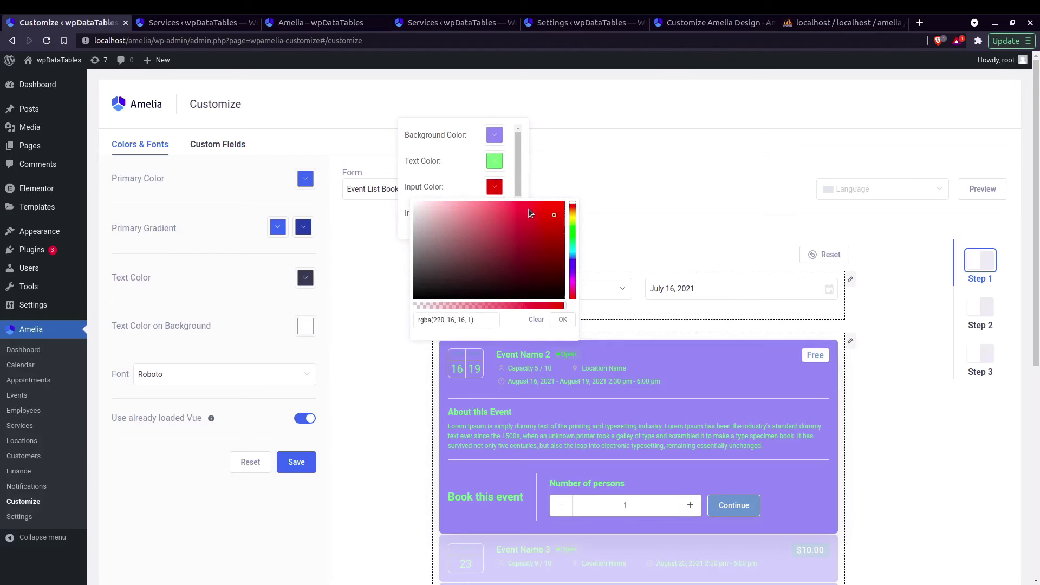
{"action": "left_click", "coordinate": [564, 320]}
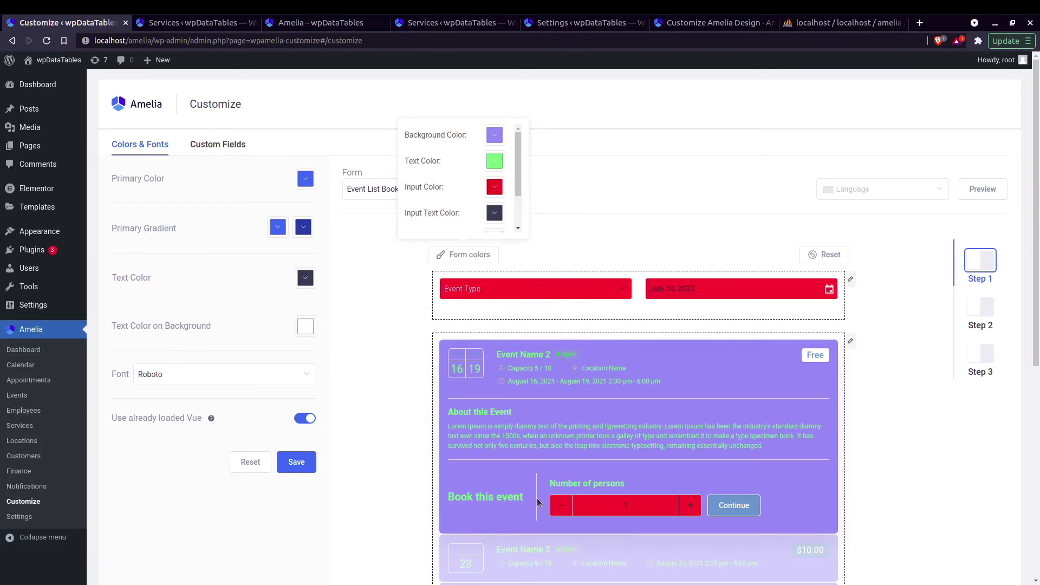
Set the form's Input Text Color to near-white, rgba(245, 249, 255, 1), and check the input fields in the preview
{"action": "scroll", "coordinate": [498, 211], "scroll_direction": "down", "scroll_amount": 2}
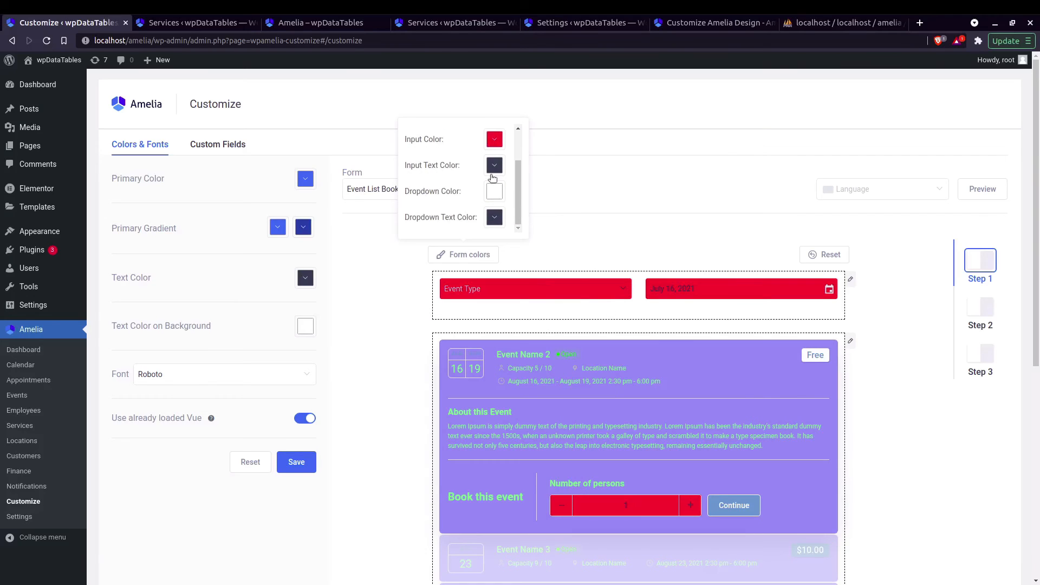
{"action": "left_click", "coordinate": [494, 165]}
{"action": "left_click", "coordinate": [419, 181]}
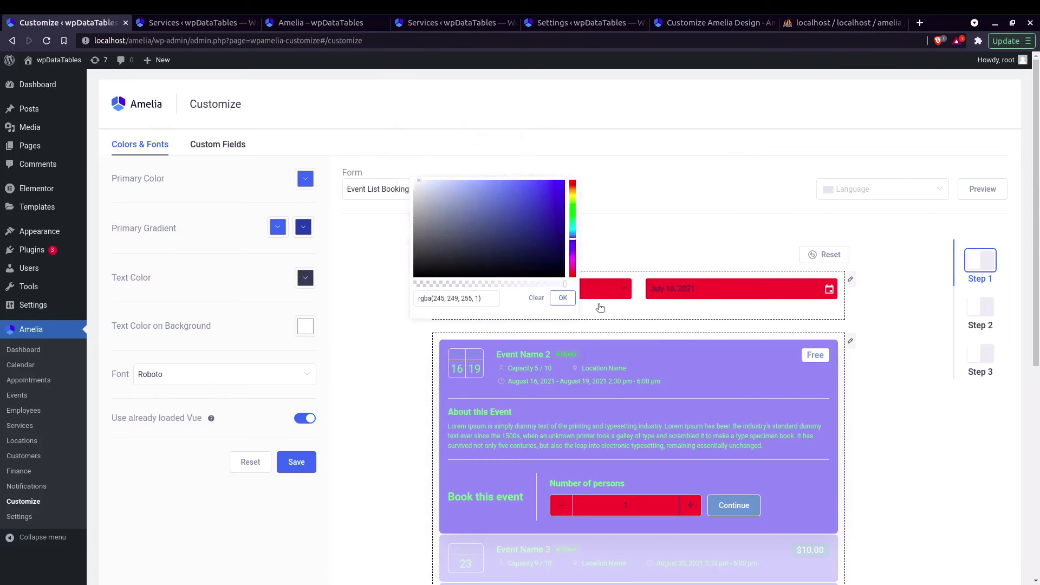
{"action": "left_click", "coordinate": [665, 324]}
{"action": "scroll", "coordinate": [651, 342], "scroll_direction": "down", "scroll_amount": 1}
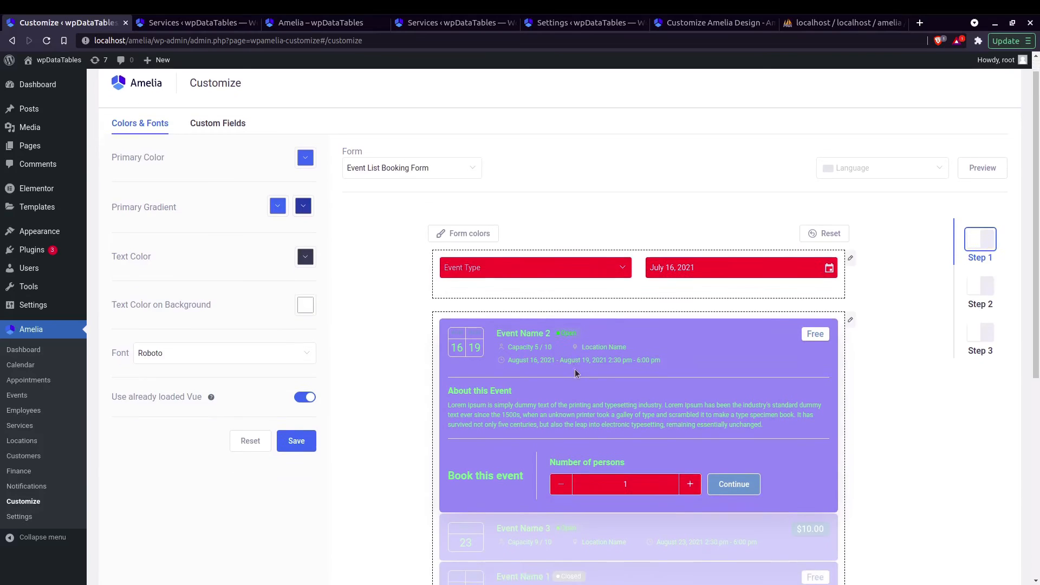
Reopen the form colors and set the Dropdown Text Color to yellow, rgba(222, 205, 74, 1)
{"action": "left_click", "coordinate": [467, 198]}
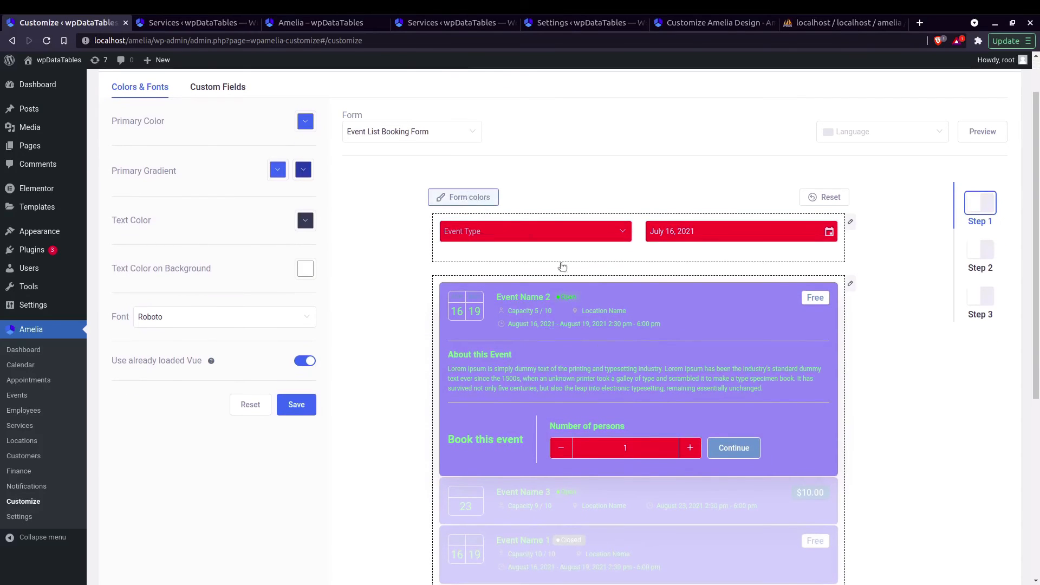
{"action": "scroll", "coordinate": [483, 134], "scroll_direction": "down", "scroll_amount": 2}
{"action": "left_click", "coordinate": [501, 161]}
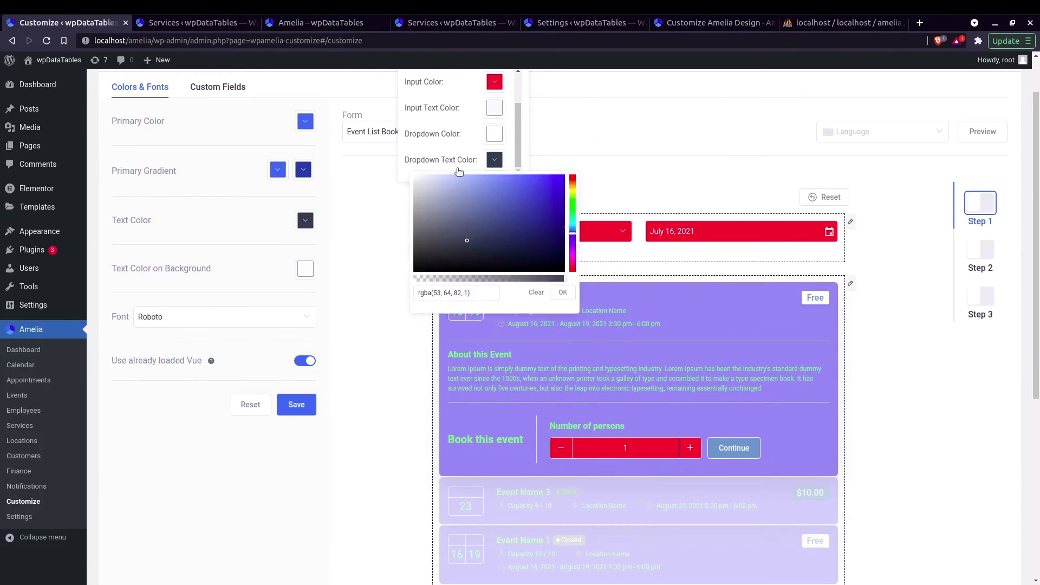
{"action": "left_click", "coordinate": [572, 191]}
{"action": "left_click", "coordinate": [514, 187]}
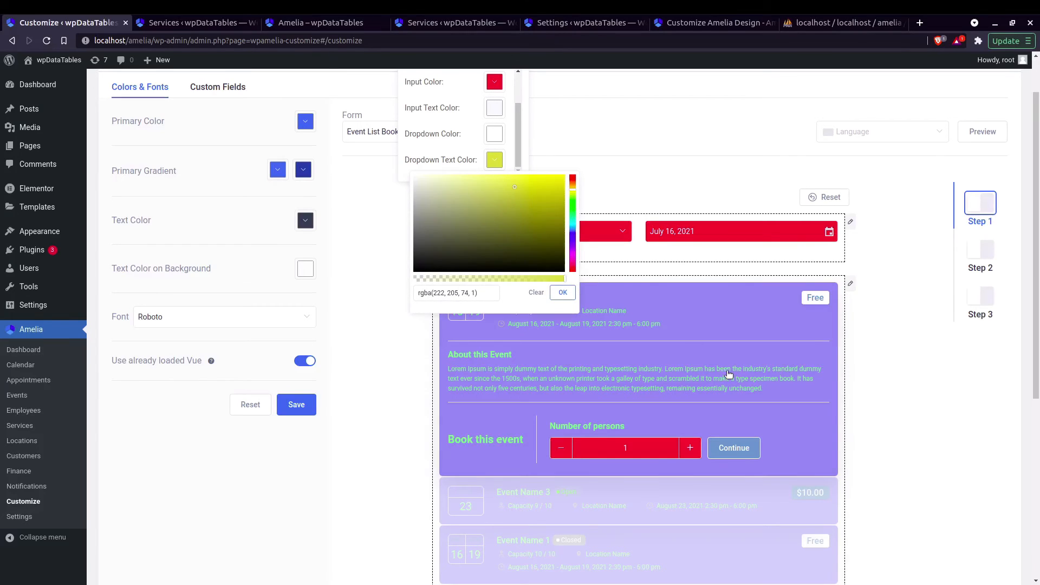
{"action": "left_click", "coordinate": [562, 293]}
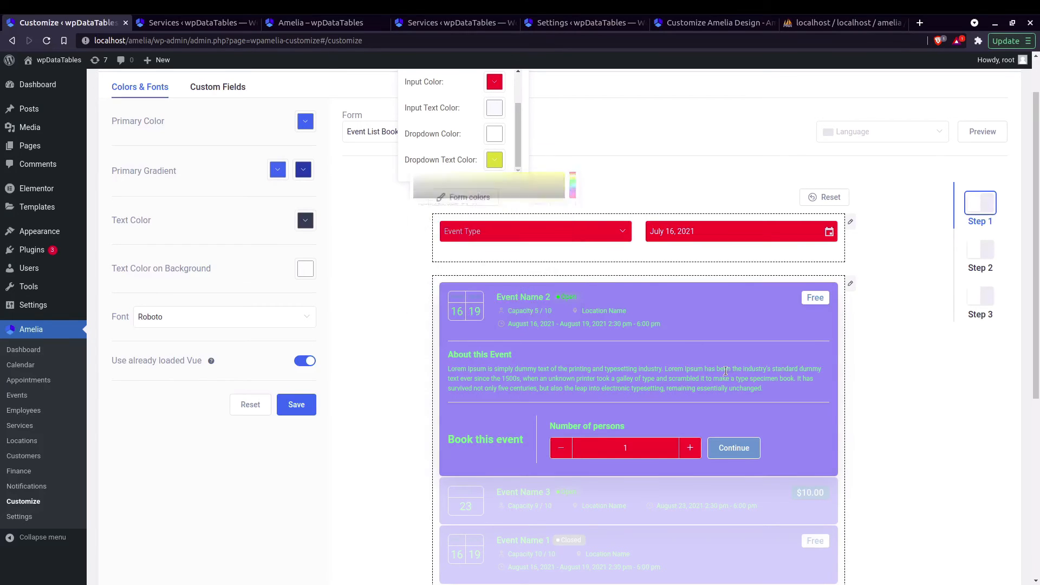
Relabel the Event Type dropdown in the Event List Booking Form as "Filter" and apply the change
{"action": "left_click", "coordinate": [852, 222]}
{"action": "left_click", "coordinate": [829, 163]}
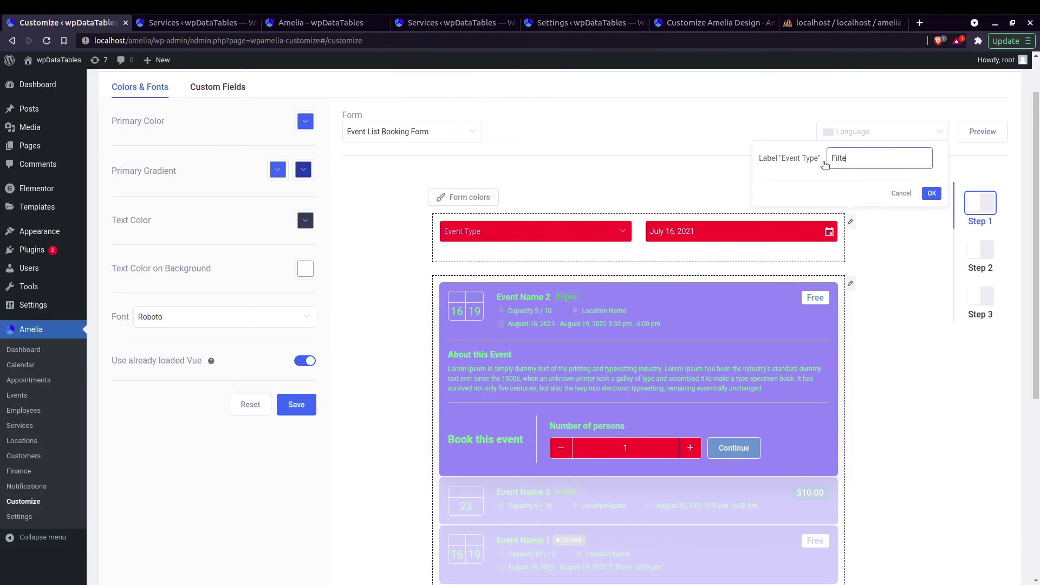
{"action": "type", "text": "Filter"}
{"action": "left_click", "coordinate": [932, 194]}
In the event list options, turn off Capacity, Location, and Event Date and Time visibility, and turn on Time Zone visibility
{"action": "left_click", "coordinate": [851, 284]}
{"action": "scroll", "coordinate": [803, 164], "scroll_direction": "down", "scroll_amount": 3}
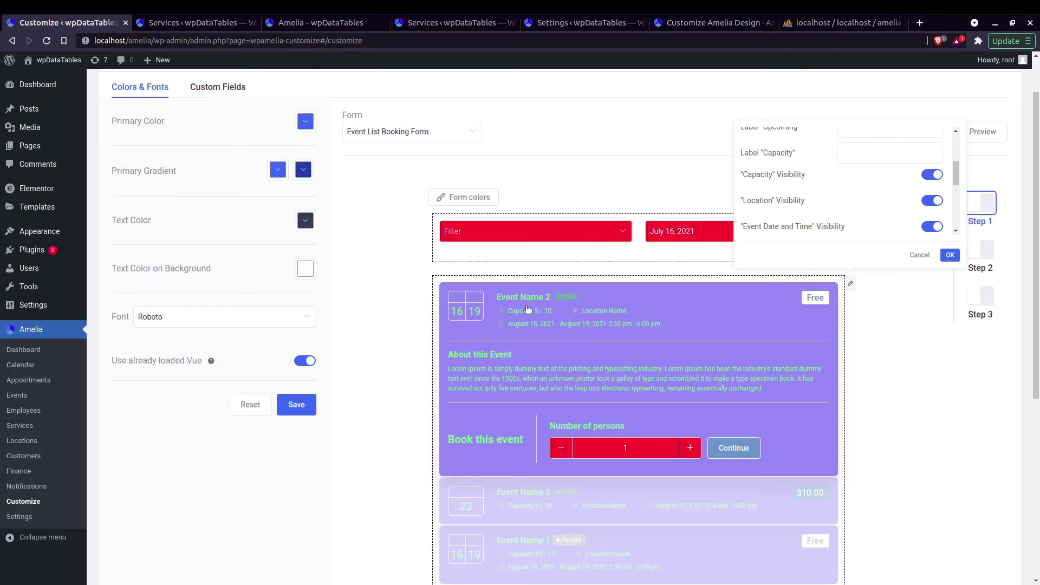
{"action": "left_click", "coordinate": [931, 176]}
{"action": "left_click", "coordinate": [934, 202]}
{"action": "left_click", "coordinate": [928, 230]}
{"action": "scroll", "coordinate": [861, 208], "scroll_direction": "down", "scroll_amount": 1}
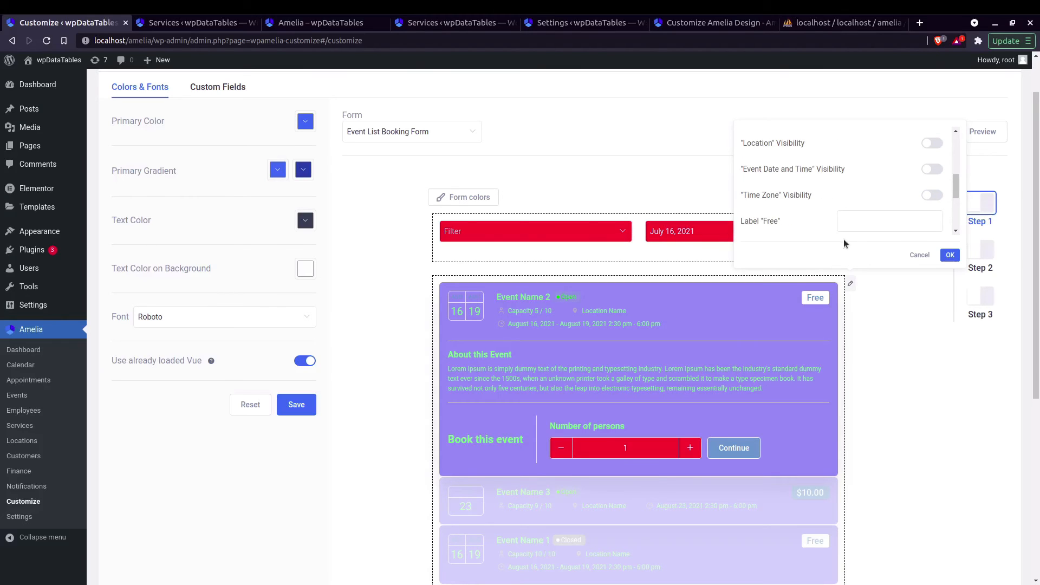
{"action": "left_click", "coordinate": [930, 196]}
{"action": "scroll", "coordinate": [766, 164], "scroll_direction": "down", "scroll_amount": 1}
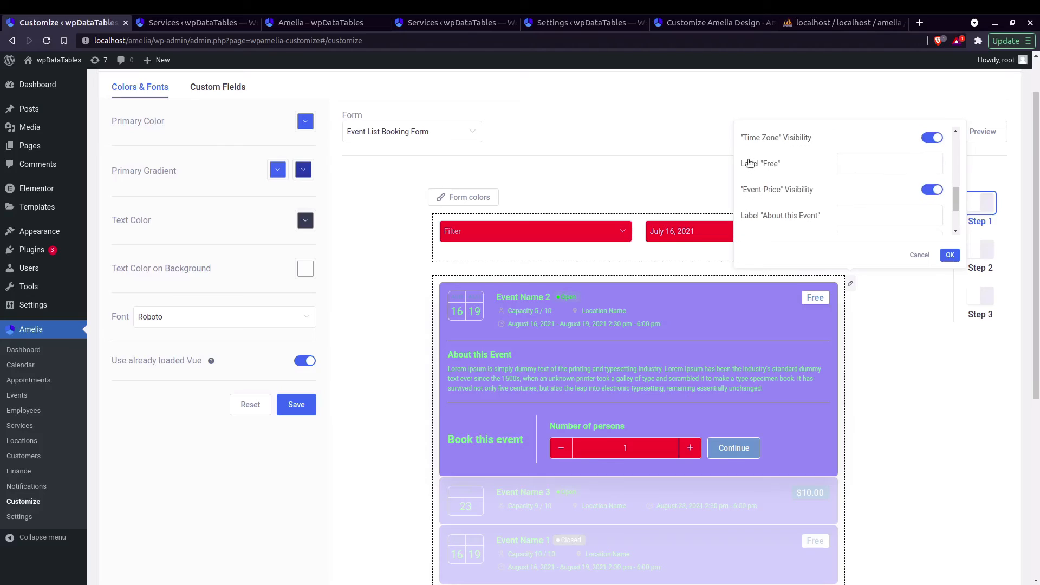
Turn off the "Event Price" and "Book this event" visibility in the event list options
{"action": "left_click", "coordinate": [874, 167]}
{"action": "left_click", "coordinate": [932, 190]}
{"action": "scroll", "coordinate": [828, 217], "scroll_direction": "down", "scroll_amount": 1}
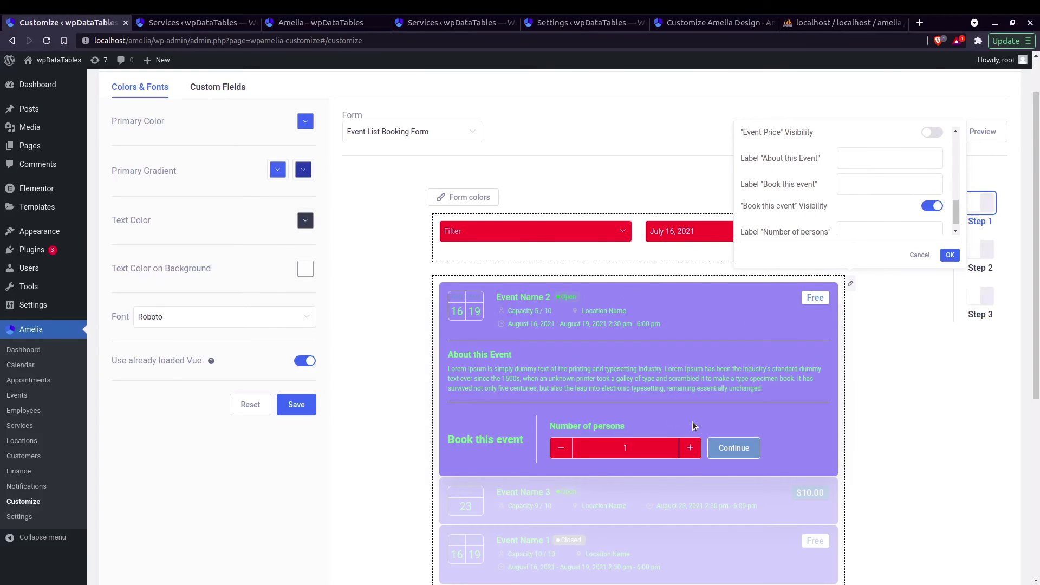
{"action": "left_click", "coordinate": [931, 205]}
{"action": "scroll", "coordinate": [813, 211], "scroll_direction": "down", "scroll_amount": 2}
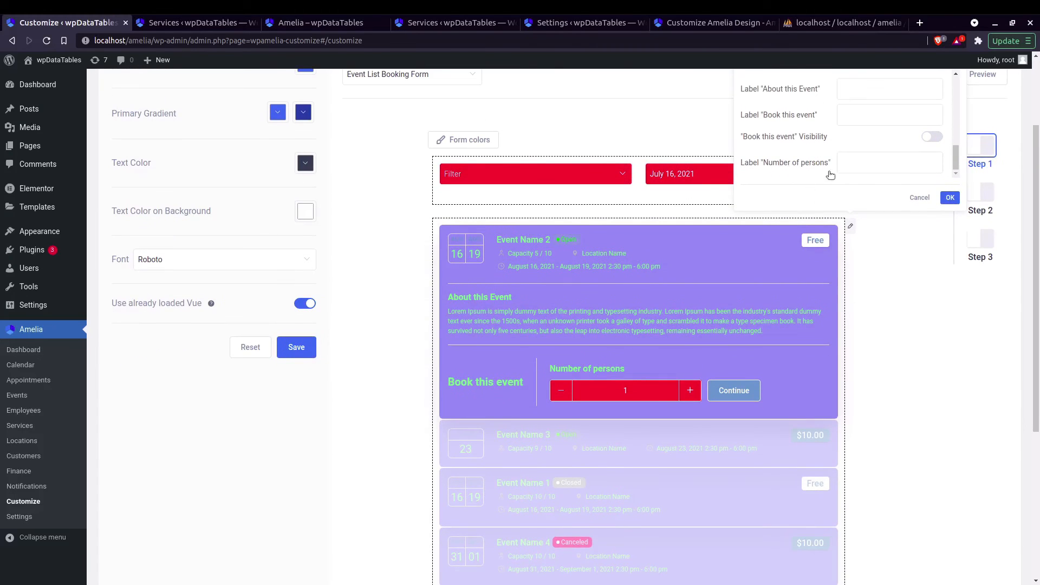
Relabel "Number of persons" as "How many people", apply the event list options and check the preview
{"action": "left_click", "coordinate": [854, 168]}
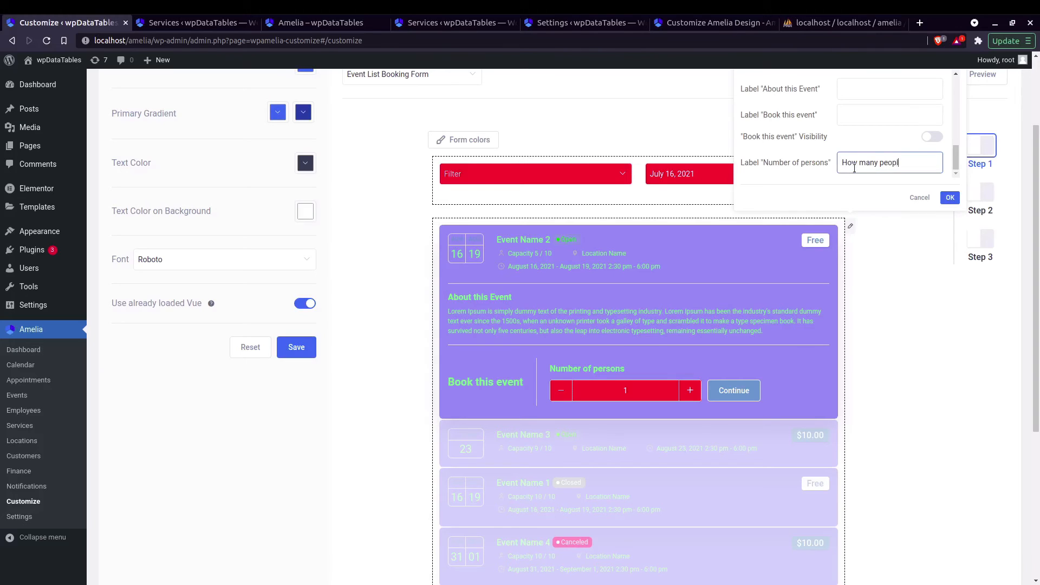
{"action": "left_click", "coordinate": [950, 198]}
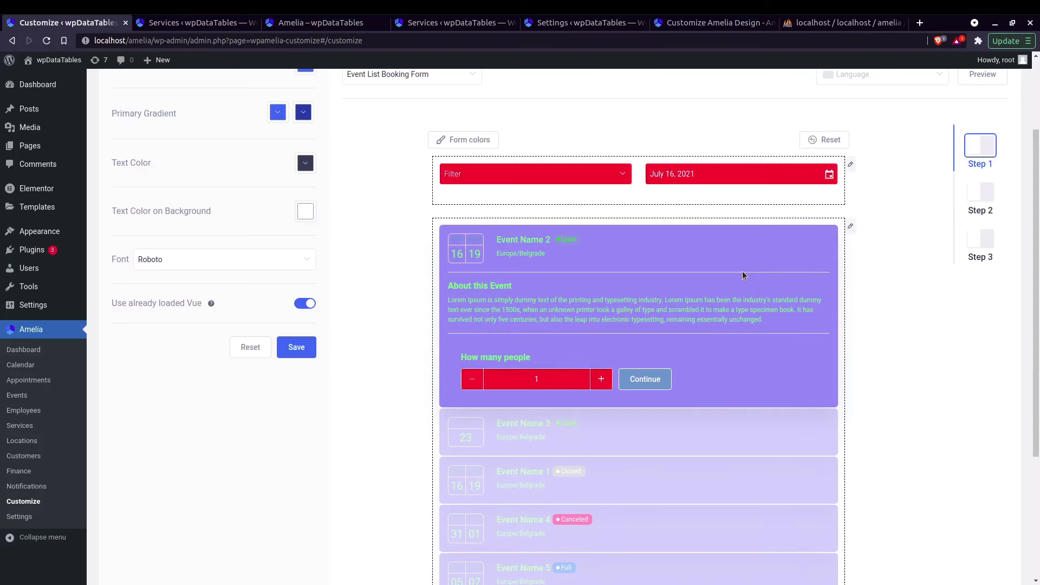
{"action": "scroll", "coordinate": [729, 292], "scroll_direction": "down", "scroll_amount": 5}
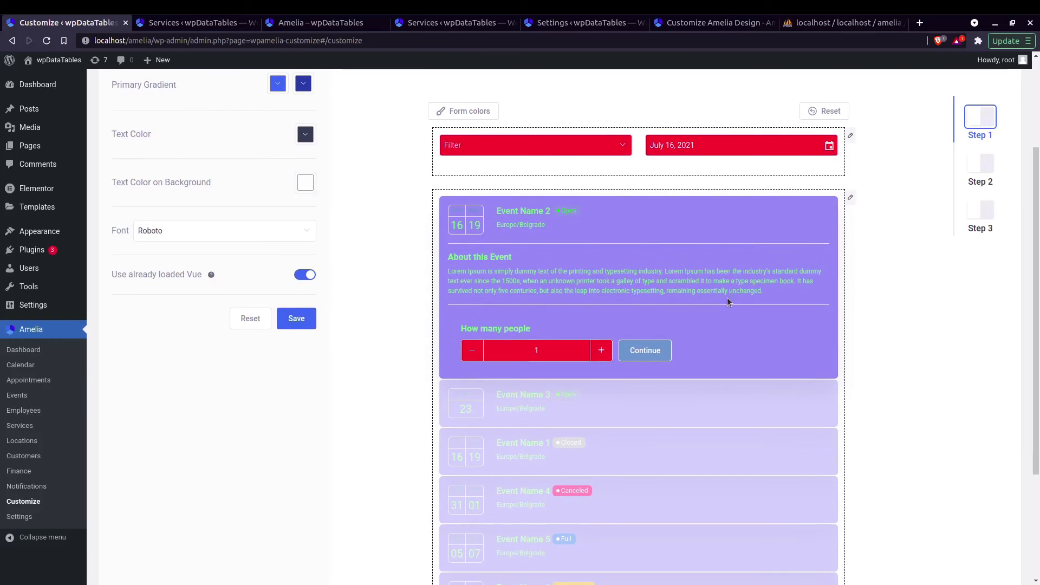
{"action": "scroll", "coordinate": [782, 319], "scroll_direction": "up", "scroll_amount": 5}
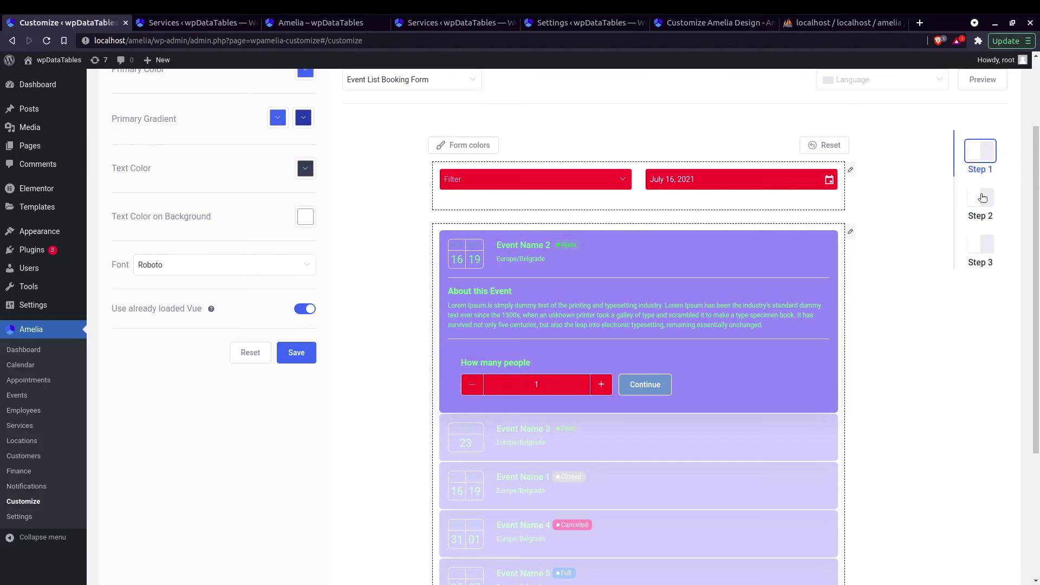
Go to Step 2 of the Event List form and examine the Email field's options without changing them
{"action": "left_click", "coordinate": [983, 198]}
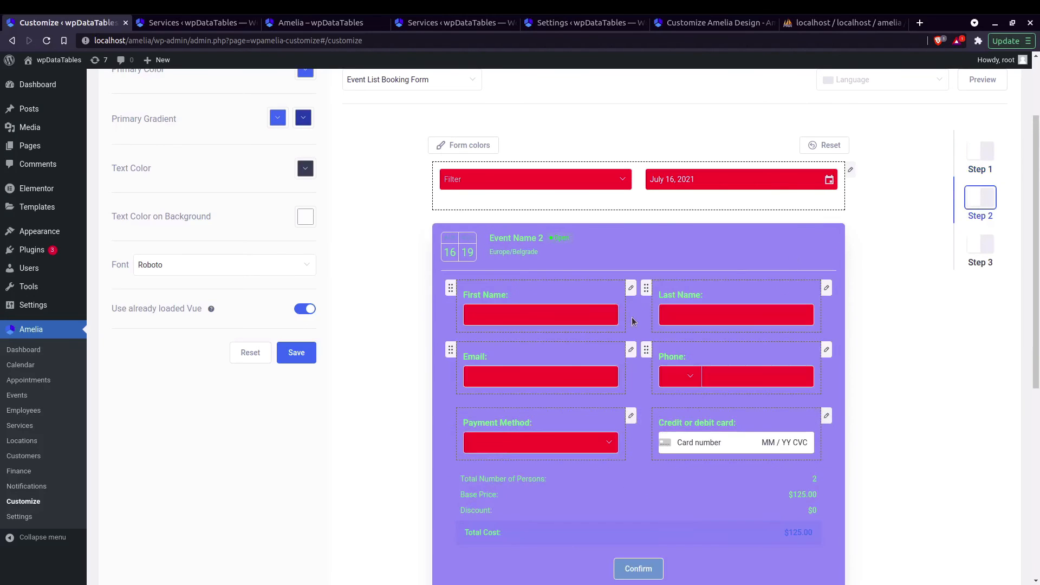
{"action": "scroll", "coordinate": [674, 394], "scroll_direction": "down", "scroll_amount": 3}
{"action": "scroll", "coordinate": [673, 392], "scroll_direction": "up", "scroll_amount": 3}
{"action": "left_click", "coordinate": [631, 350]}
{"action": "left_click", "coordinate": [677, 323]}
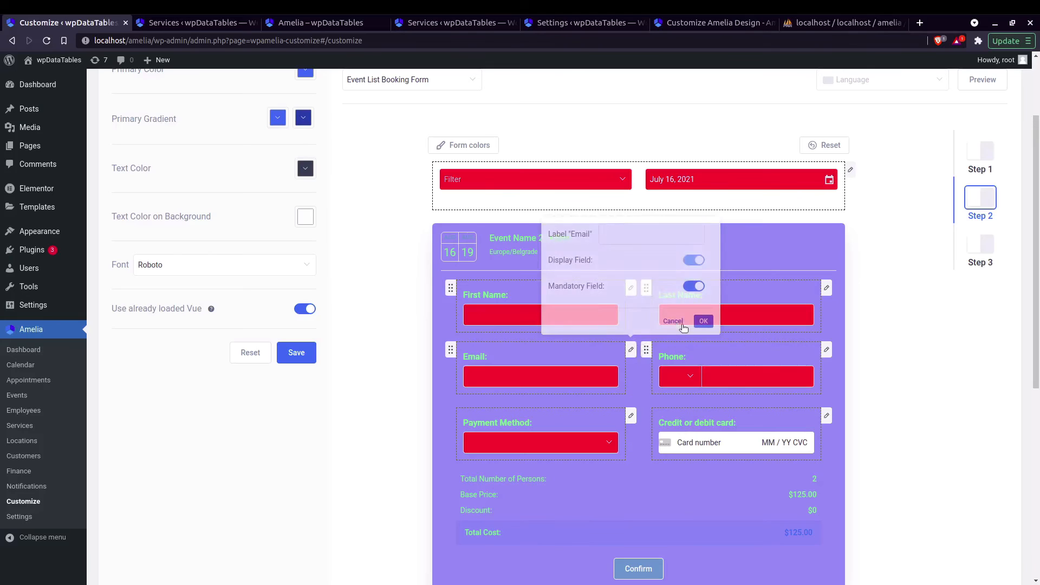
Reorder the Step 2 customer fields to Email, Last Name, Phone, First Name and return to Step 1 after viewing Step 3
{"action": "left_click_drag", "start_coordinate": [450, 349], "coordinate": [467, 294]}
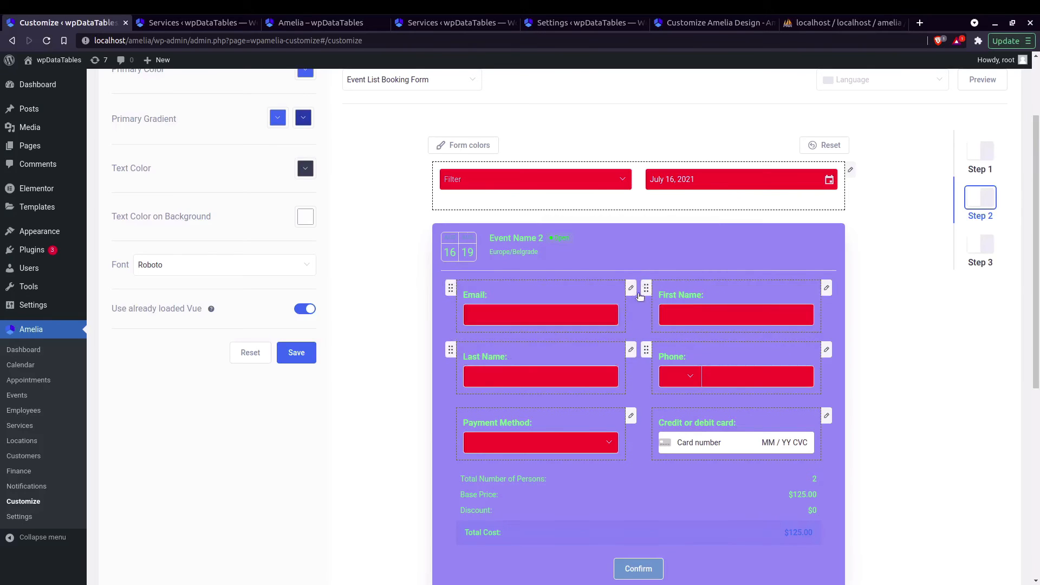
{"action": "left_click_drag", "start_coordinate": [646, 284], "coordinate": [642, 356]}
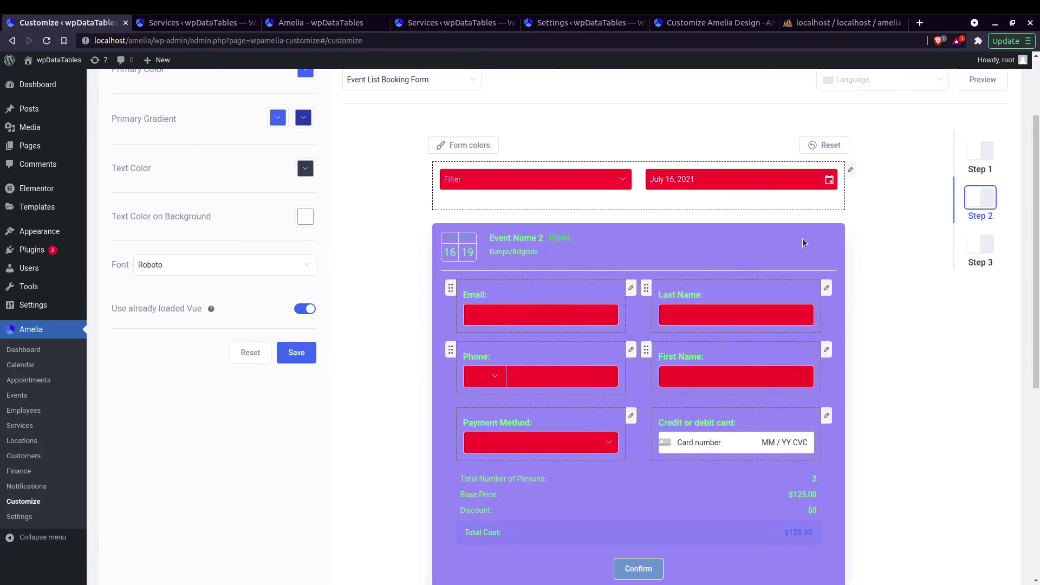
{"action": "left_click", "coordinate": [982, 245]}
{"action": "left_click", "coordinate": [980, 151]}
{"action": "scroll", "coordinate": [430, 140], "scroll_direction": "up", "scroll_amount": 1}
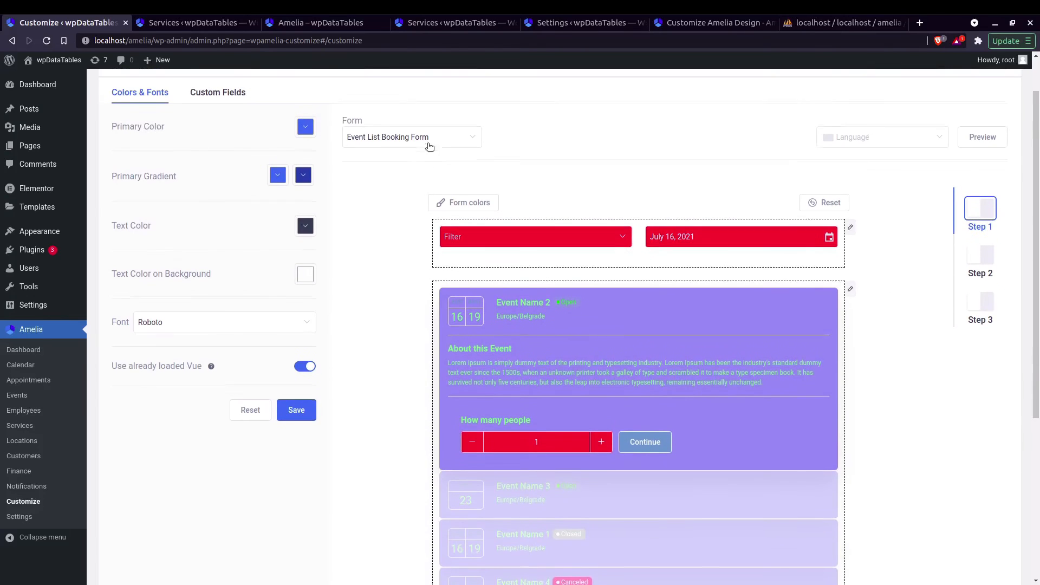
Switch to the Step By Step Booking Form, move the Teacher field above Appointment and save the settings
{"action": "left_click", "coordinate": [438, 143]}
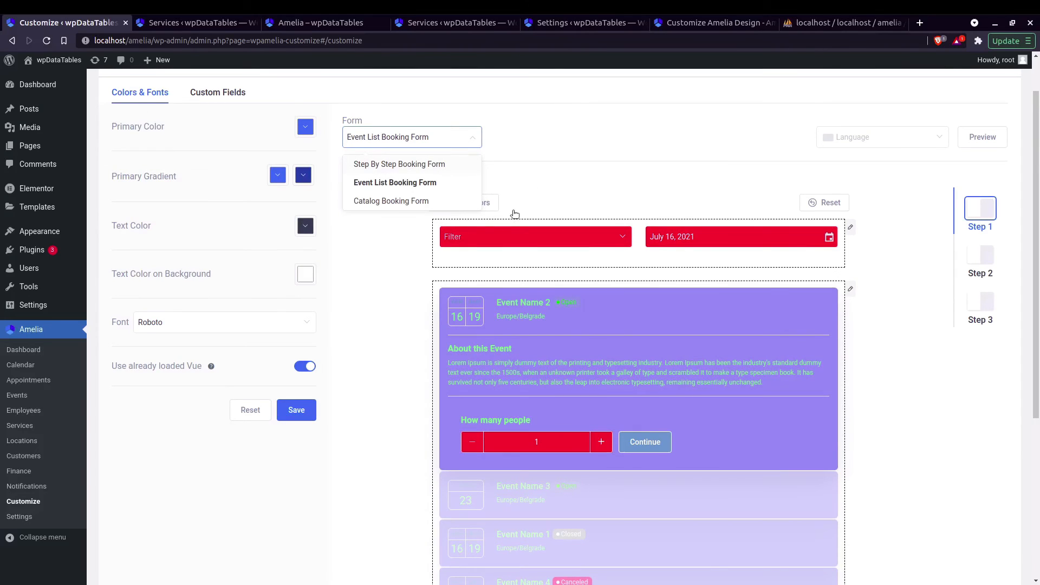
{"action": "scroll", "coordinate": [502, 271], "scroll_direction": "down", "scroll_amount": 3}
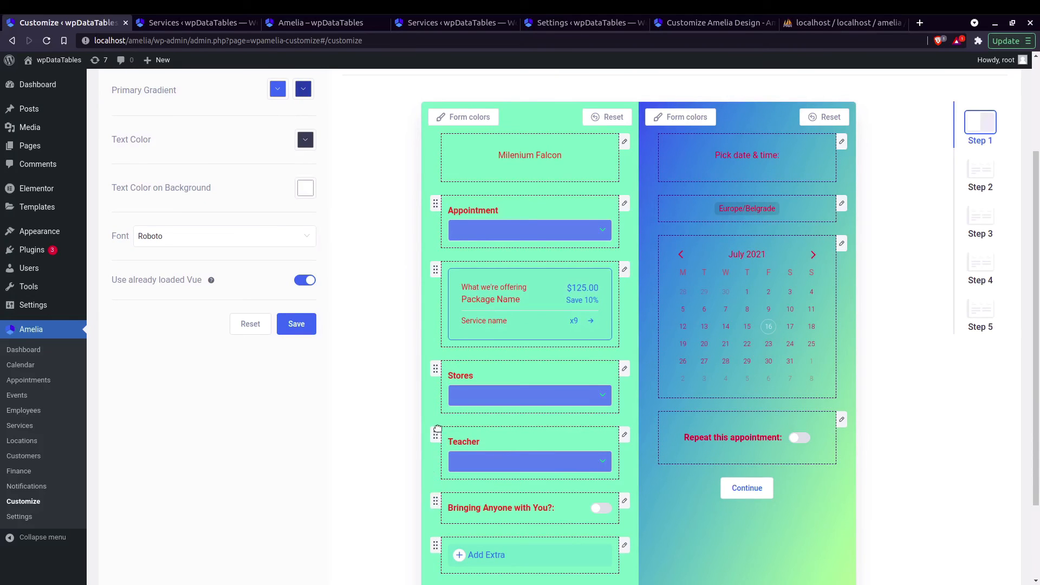
{"action": "left_click_drag", "start_coordinate": [435, 435], "coordinate": [427, 246]}
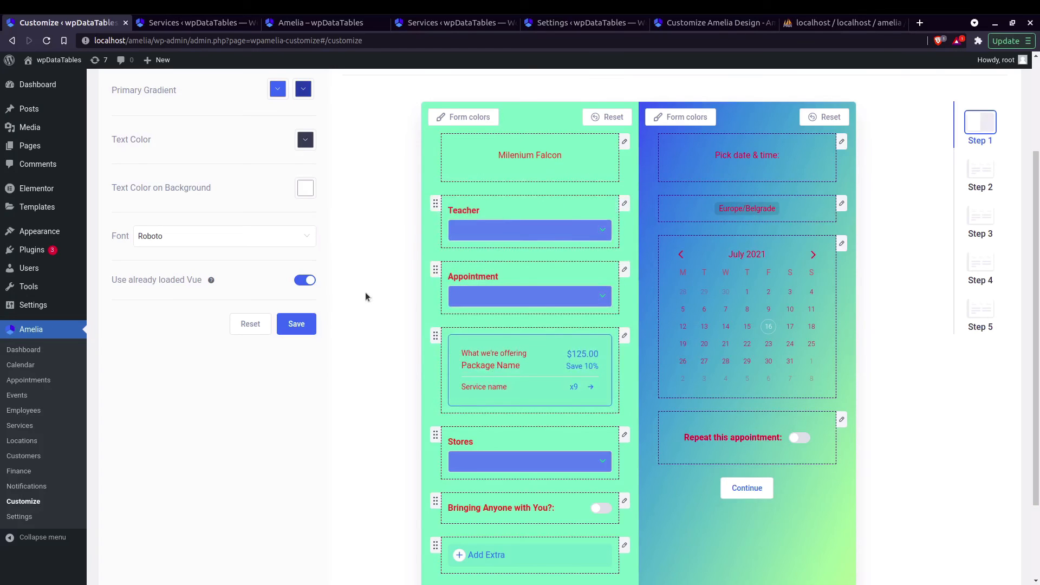
{"action": "scroll", "coordinate": [320, 296], "scroll_direction": "up", "scroll_amount": 1}
{"action": "left_click", "coordinate": [296, 381]}
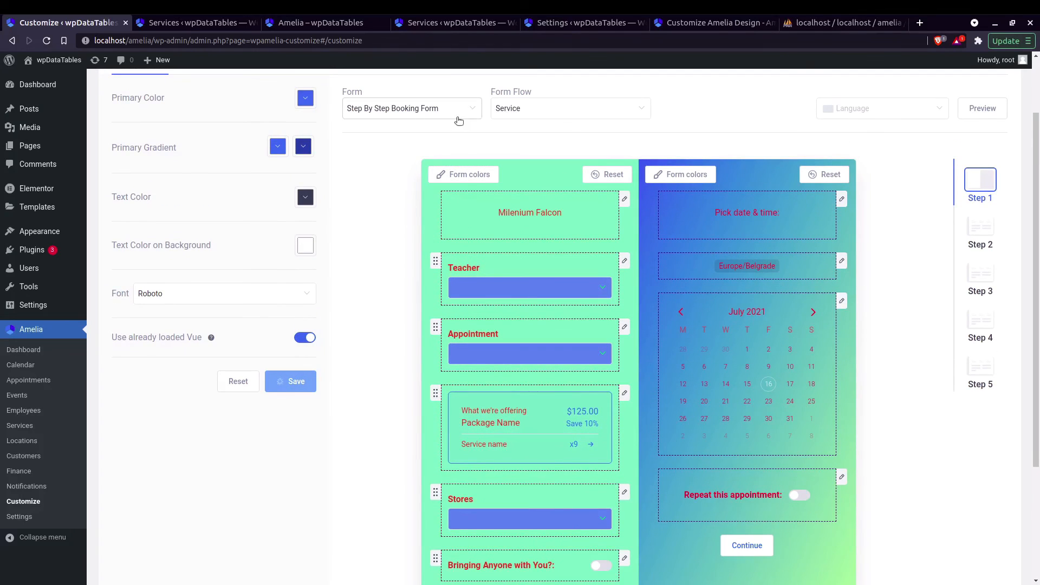
Switch to the Catalog Booking Form and hide the "Categories" heading in Step 1
{"action": "scroll", "coordinate": [540, 247], "scroll_direction": "down", "scroll_amount": 2}
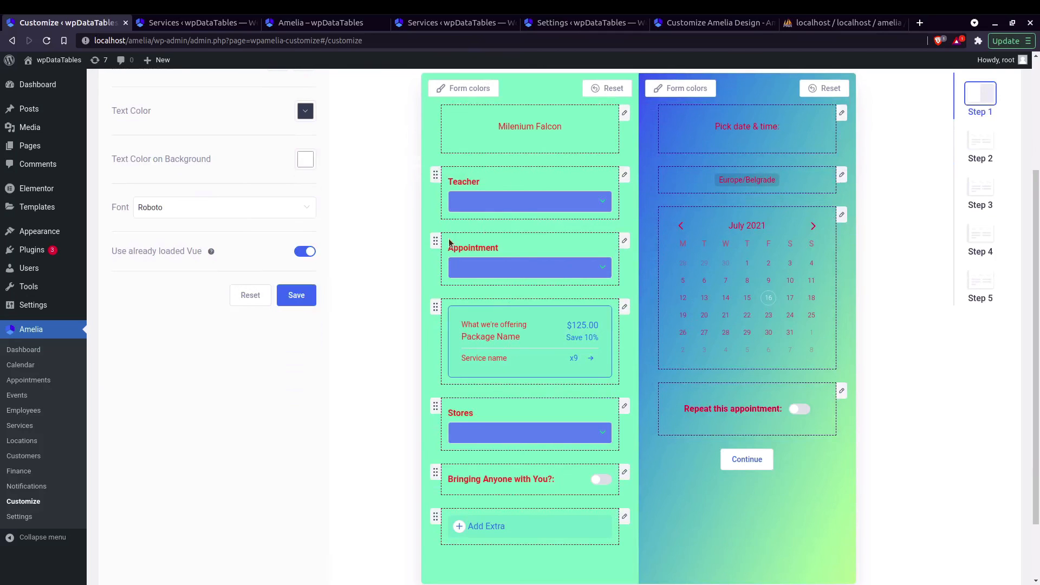
{"action": "scroll", "coordinate": [450, 243], "scroll_direction": "up", "scroll_amount": 3}
{"action": "left_click", "coordinate": [462, 191]}
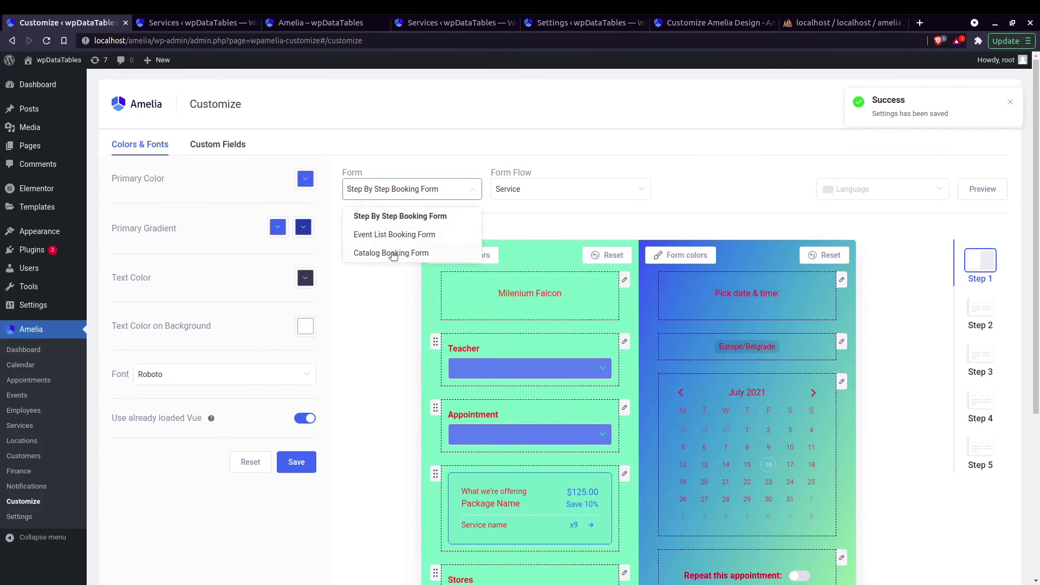
{"action": "left_click", "coordinate": [394, 254]}
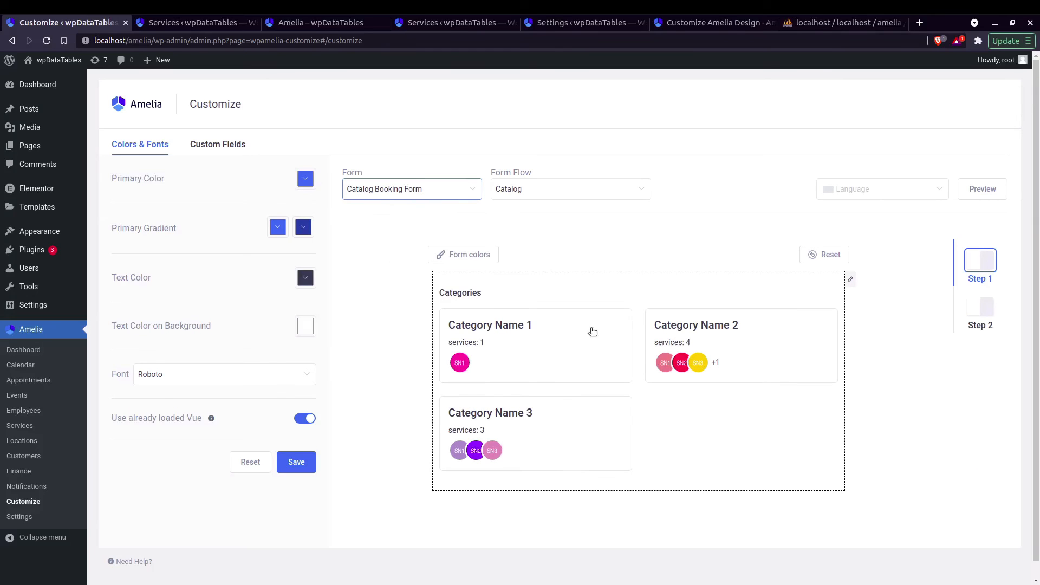
{"action": "double_click", "coordinate": [450, 291]}
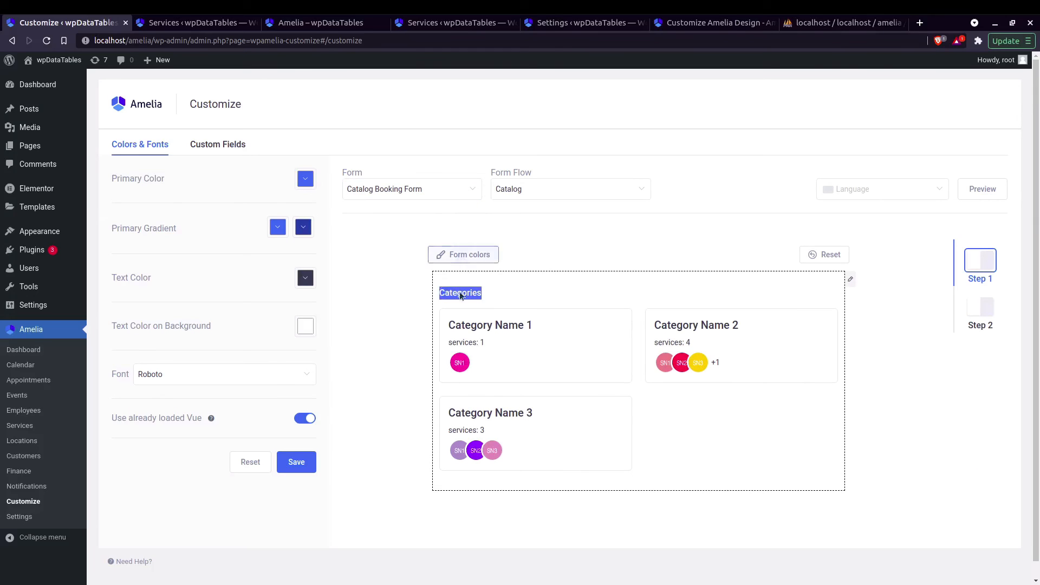
{"action": "left_click", "coordinate": [850, 279]}
{"action": "left_click", "coordinate": [922, 154]}
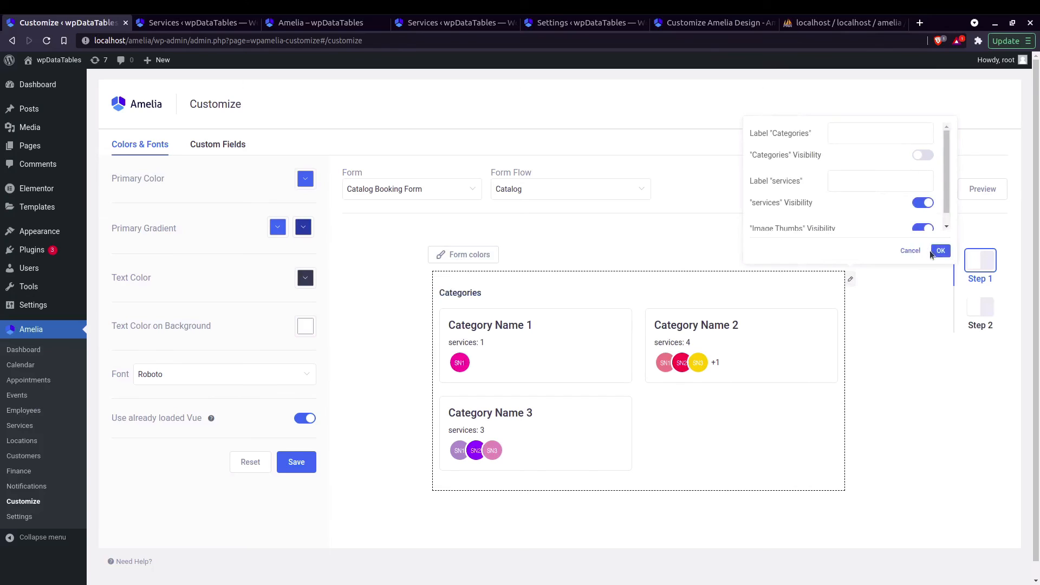
{"action": "left_click", "coordinate": [941, 251]}
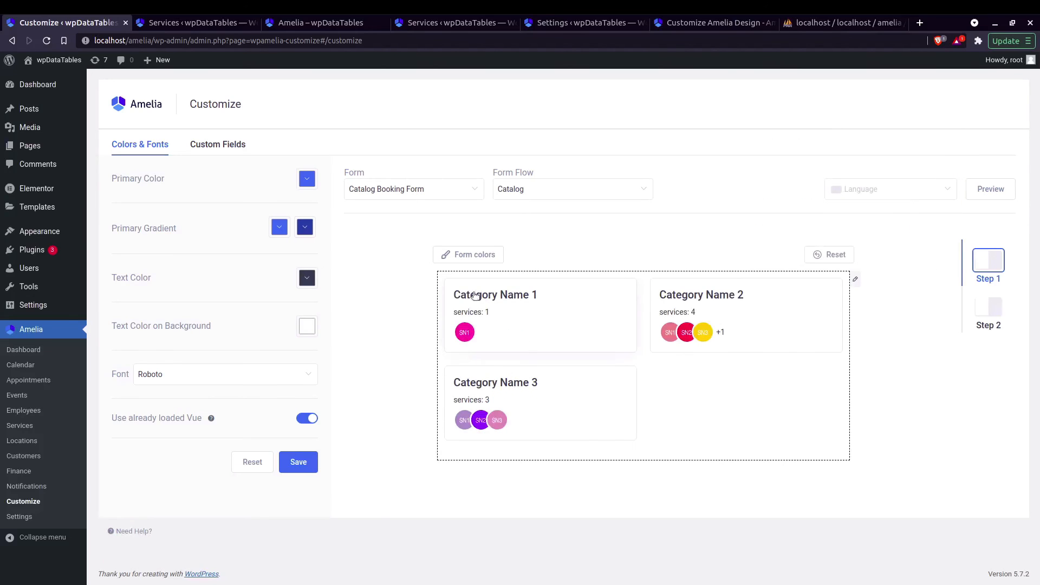
Turn off the "services" and "Image Thumbs" visibility on the catalog's category cards
{"action": "left_click", "coordinate": [857, 278]}
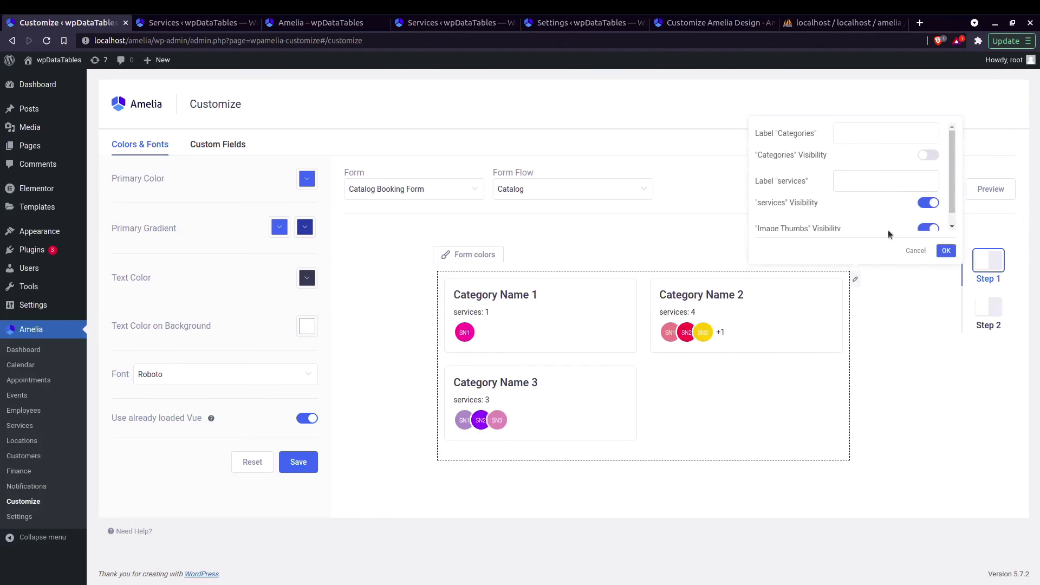
{"action": "left_click", "coordinate": [926, 205]}
{"action": "left_click", "coordinate": [945, 251]}
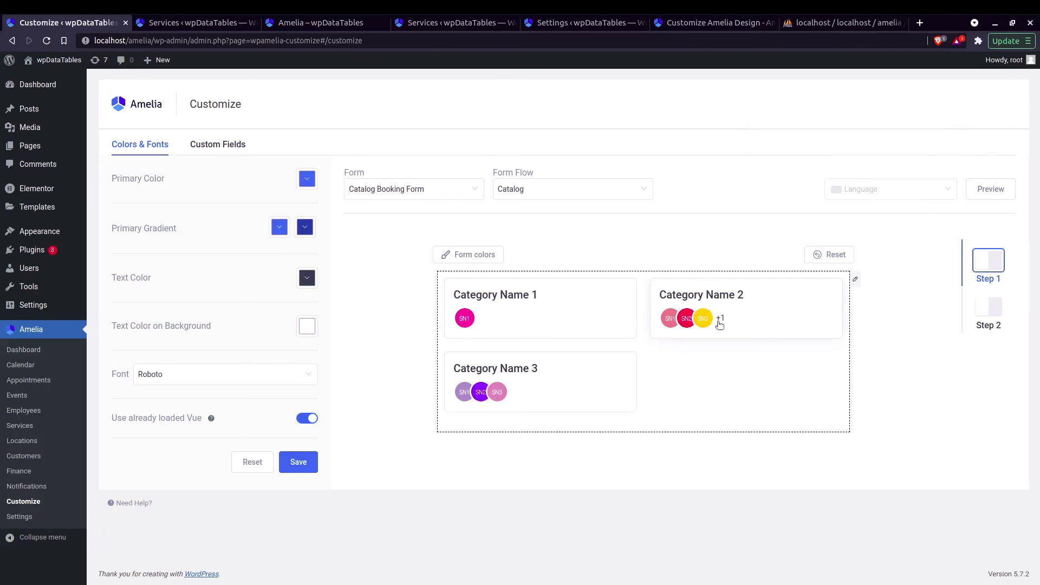
{"action": "left_click", "coordinate": [856, 281]}
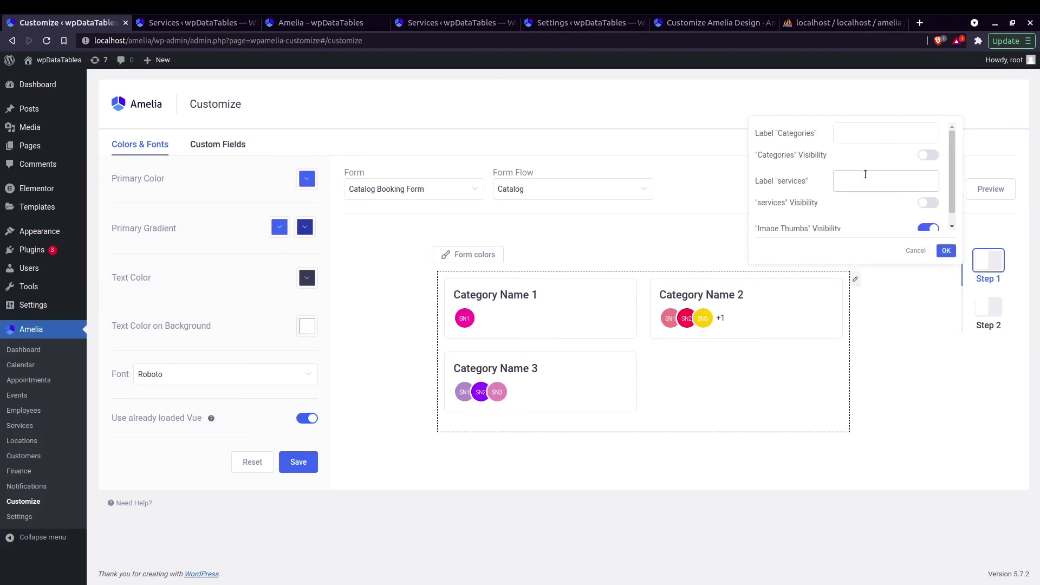
{"action": "scroll", "coordinate": [853, 184], "scroll_direction": "down", "scroll_amount": 1}
{"action": "left_click", "coordinate": [928, 216]}
{"action": "left_click", "coordinate": [946, 250]}
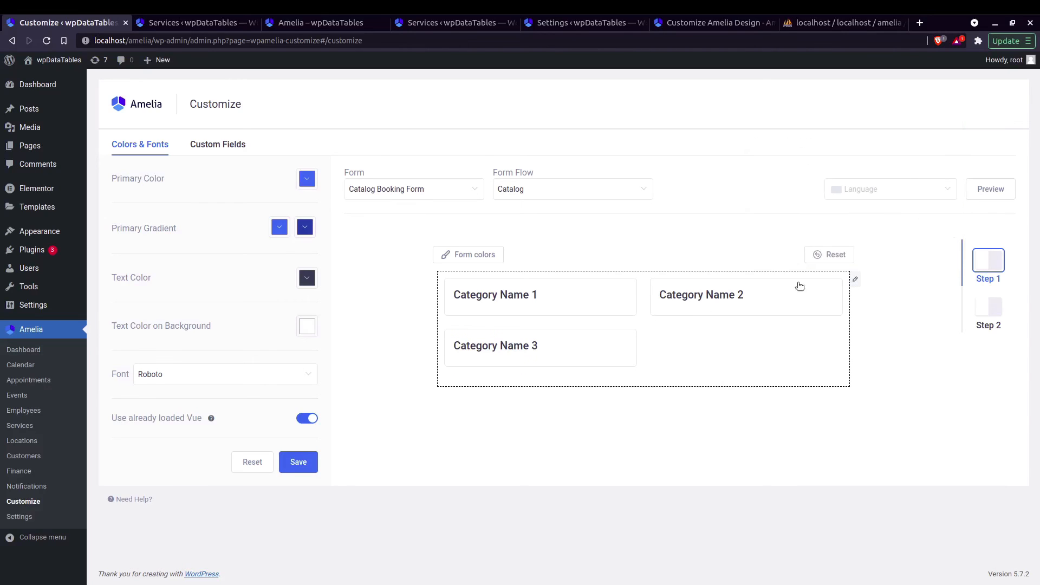
Go to Step 2 of the Catalog Booking Form and turn off the "Service badge" visibility
{"action": "left_click", "coordinate": [988, 307]}
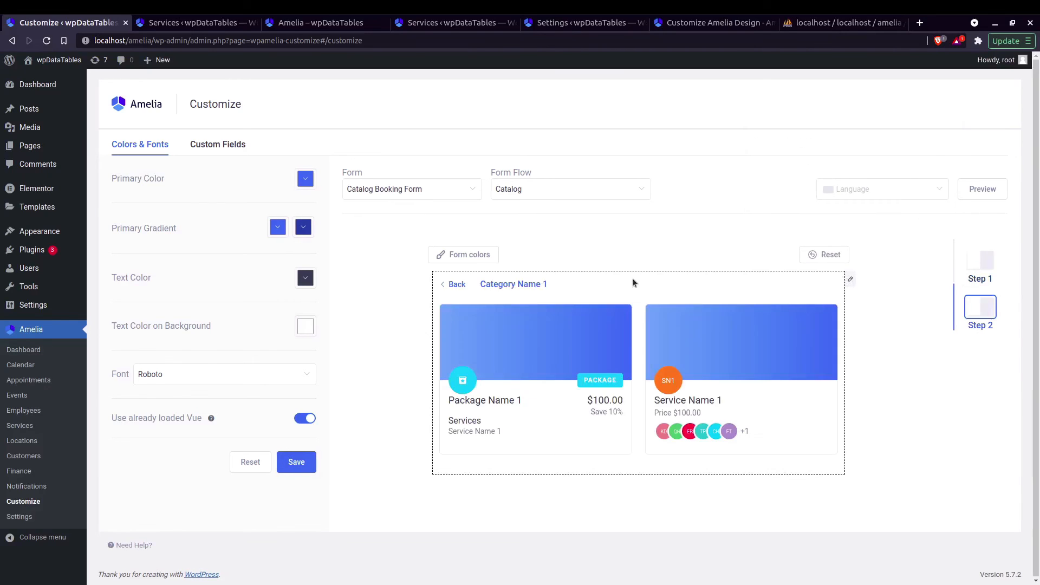
{"action": "left_click", "coordinate": [850, 279]}
{"action": "scroll", "coordinate": [795, 156], "scroll_direction": "down", "scroll_amount": 5}
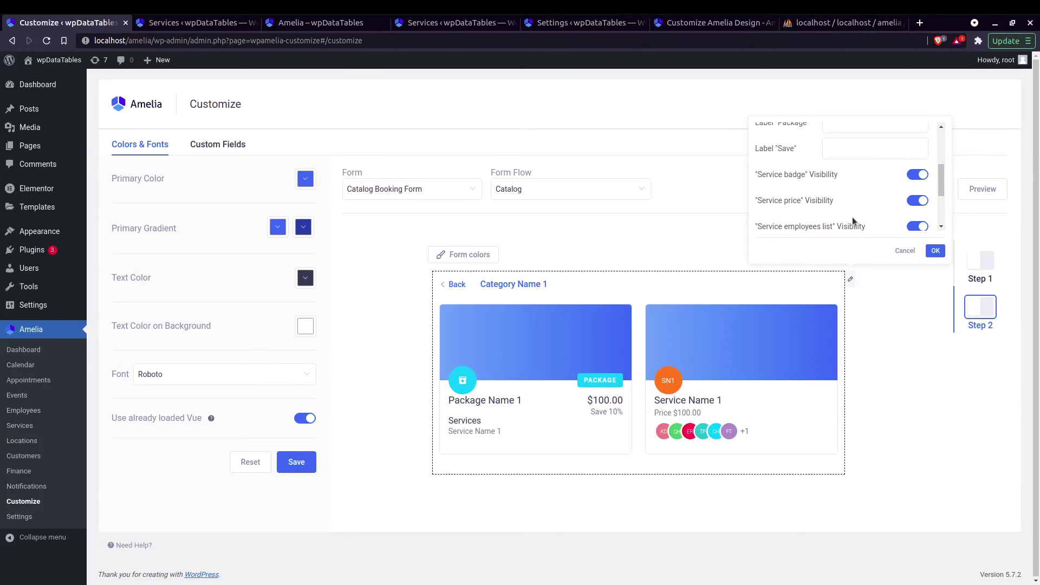
{"action": "left_click", "coordinate": [917, 174]}
{"action": "left_click", "coordinate": [934, 251]}
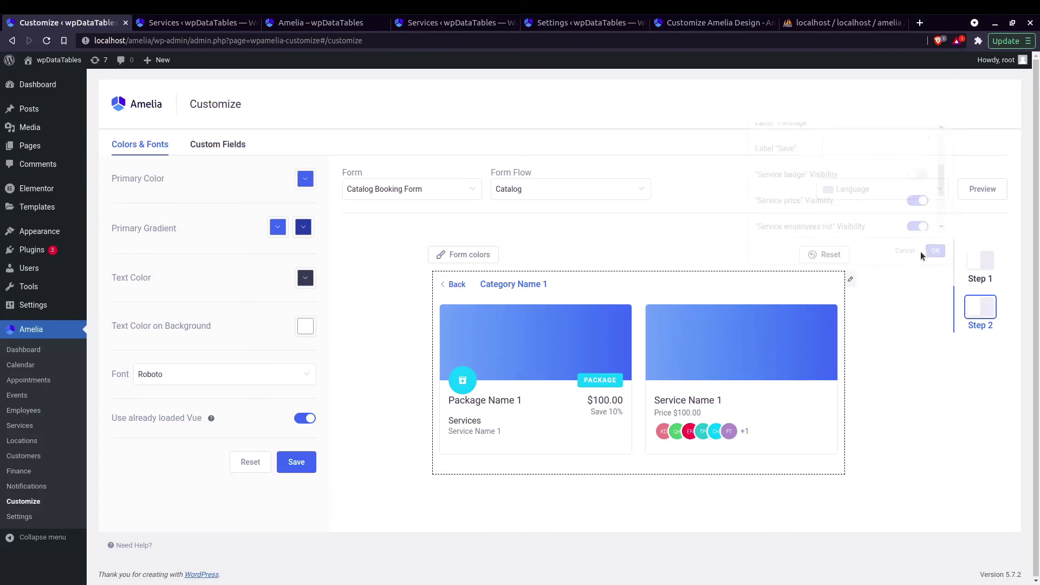
Turn off the "Service price" and "Service employees list" visibility in the catalog's Step 2 options
{"action": "left_click", "coordinate": [850, 279]}
{"action": "scroll", "coordinate": [849, 190], "scroll_direction": "down", "scroll_amount": 5}
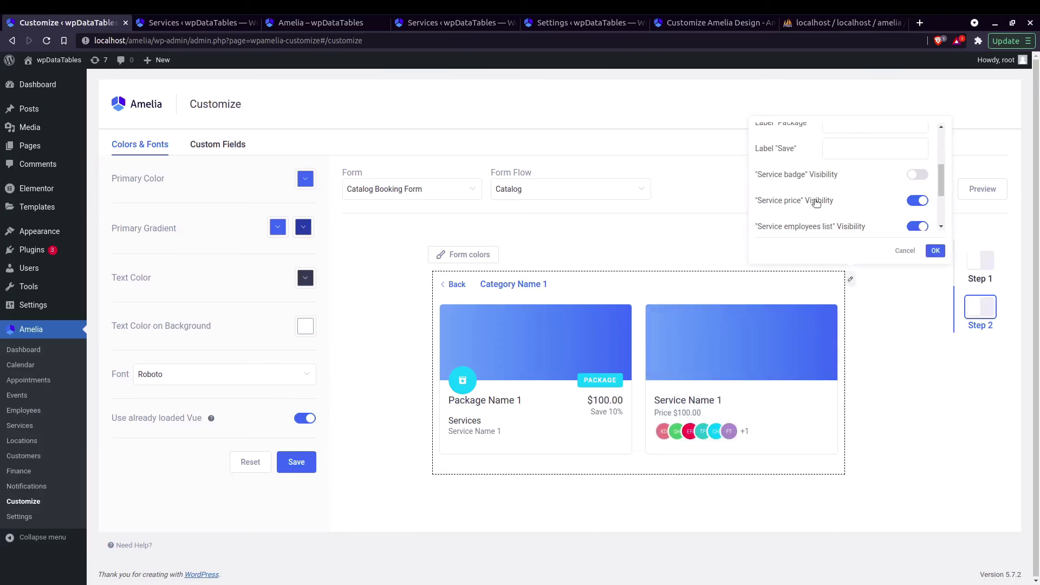
{"action": "left_click", "coordinate": [917, 201]}
{"action": "scroll", "coordinate": [873, 203], "scroll_direction": "down", "scroll_amount": 1}
{"action": "mouse_move", "coordinate": [719, 435]}
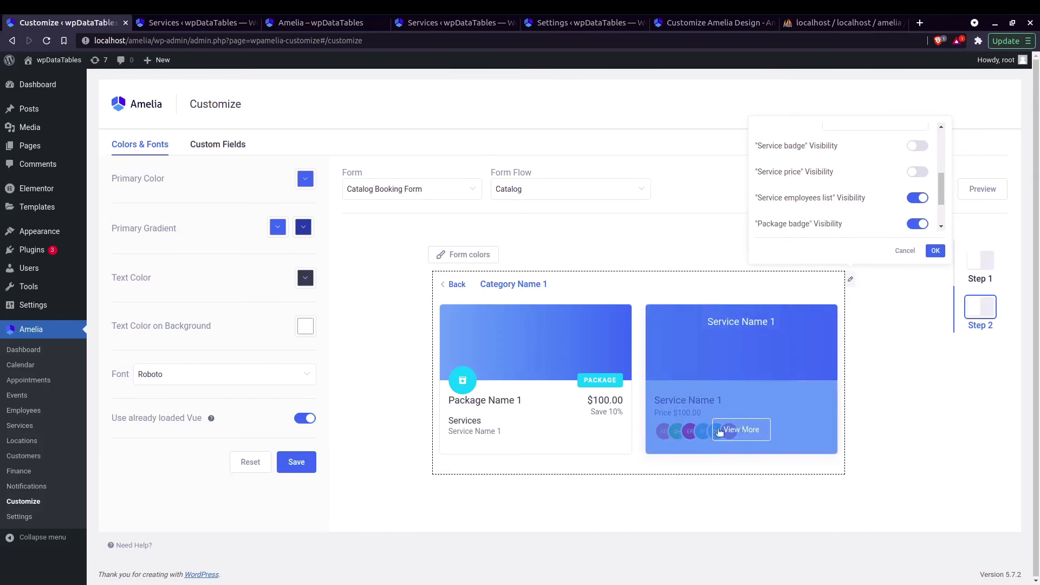
{"action": "left_click", "coordinate": [917, 198]}
{"action": "left_click", "coordinate": [936, 251]}
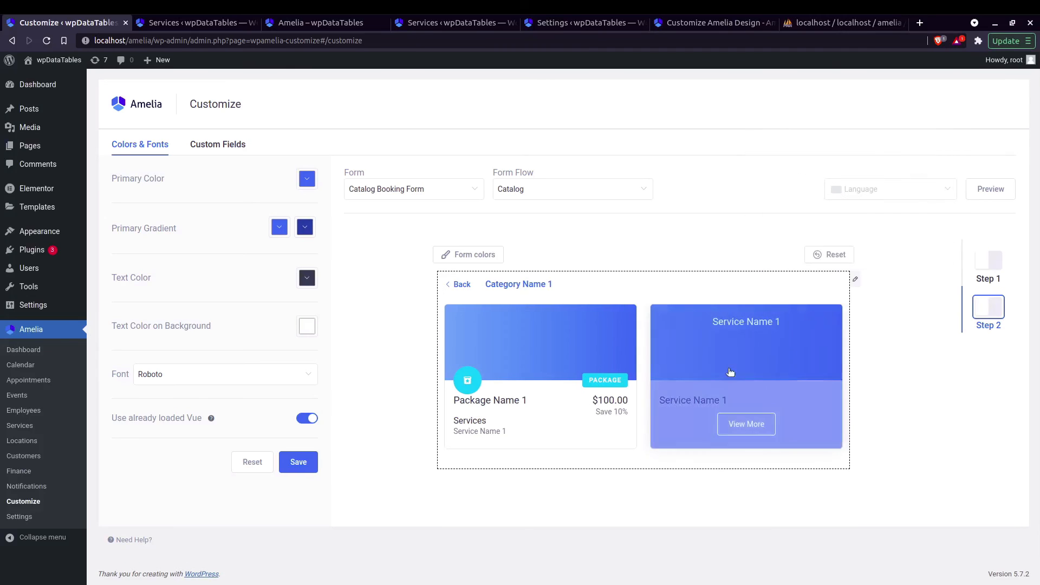
Turn off the "Package badge", "Package price" and "Package services list" visibility in the catalog's Step 2 options
{"action": "left_click", "coordinate": [855, 279]}
{"action": "scroll", "coordinate": [844, 187], "scroll_direction": "down", "scroll_amount": 5}
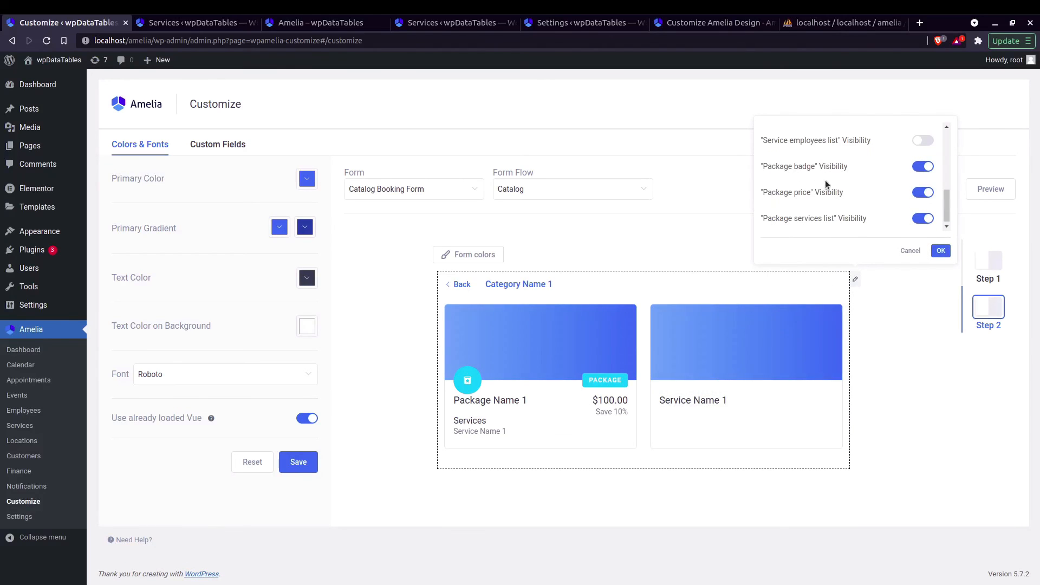
{"action": "mouse_move", "coordinate": [543, 374]}
{"action": "scroll", "coordinate": [859, 204], "scroll_direction": "down", "scroll_amount": 1}
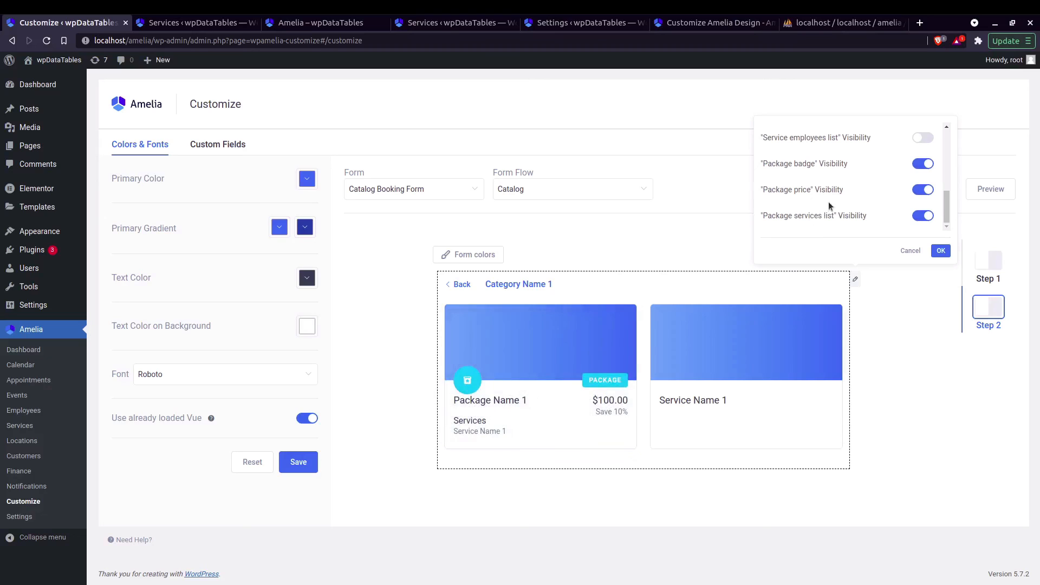
{"action": "left_click", "coordinate": [924, 164]}
{"action": "left_click", "coordinate": [923, 189]}
{"action": "left_click", "coordinate": [923, 215]}
{"action": "left_click", "coordinate": [940, 251]}
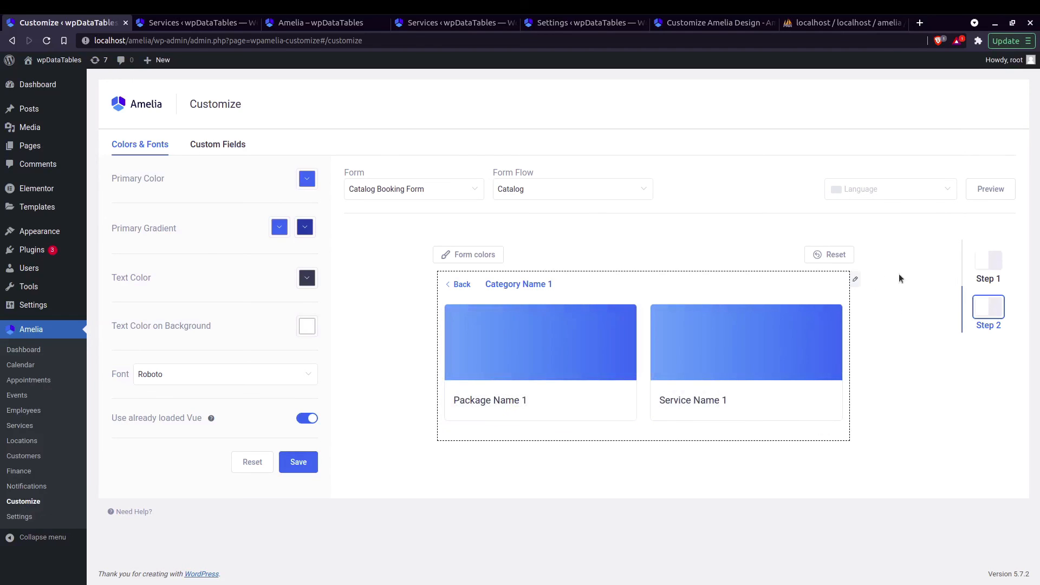
Switch the form flow to Catalog Service and review the Step 1 service page, including its description, service info, extras and employees sections
{"action": "left_click", "coordinate": [543, 191]}
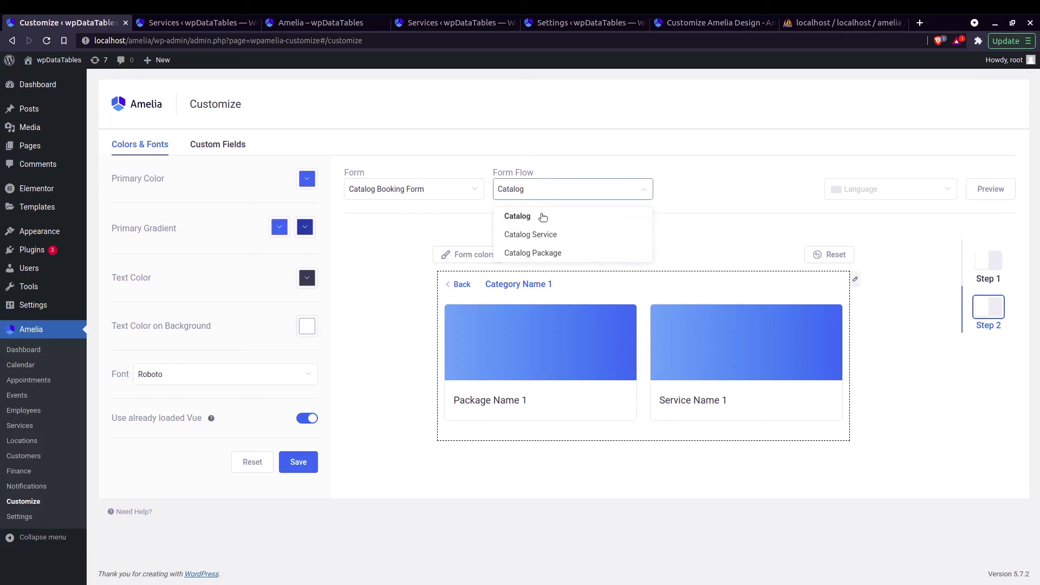
{"action": "left_click", "coordinate": [587, 237]}
{"action": "scroll", "coordinate": [561, 287], "scroll_direction": "down", "scroll_amount": 5}
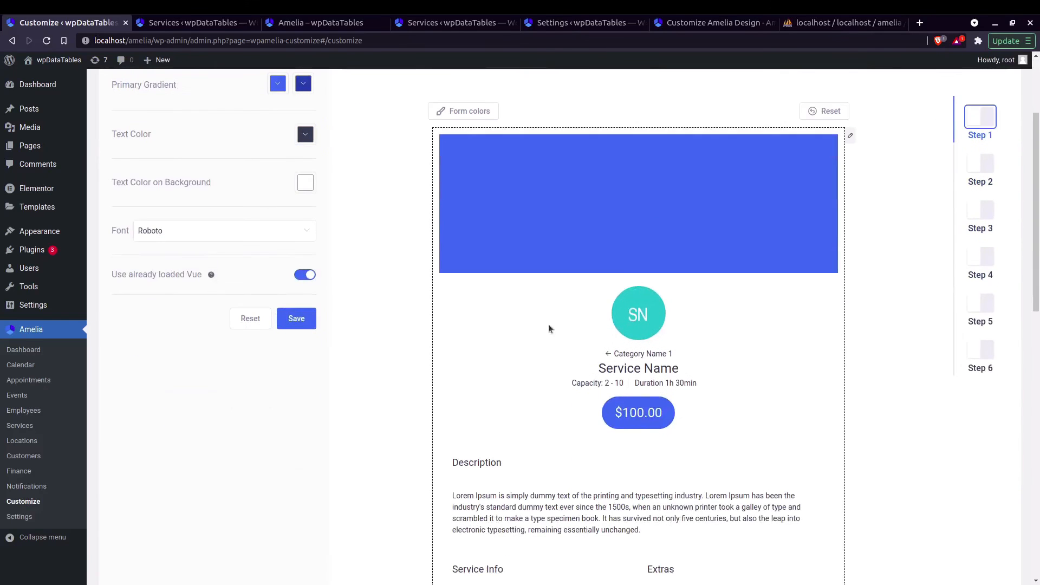
{"action": "scroll", "coordinate": [671, 303], "scroll_direction": "down", "scroll_amount": 5}
{"action": "scroll", "coordinate": [659, 336], "scroll_direction": "up", "scroll_amount": 5}
{"action": "scroll", "coordinate": [689, 258], "scroll_direction": "down", "scroll_amount": 2}
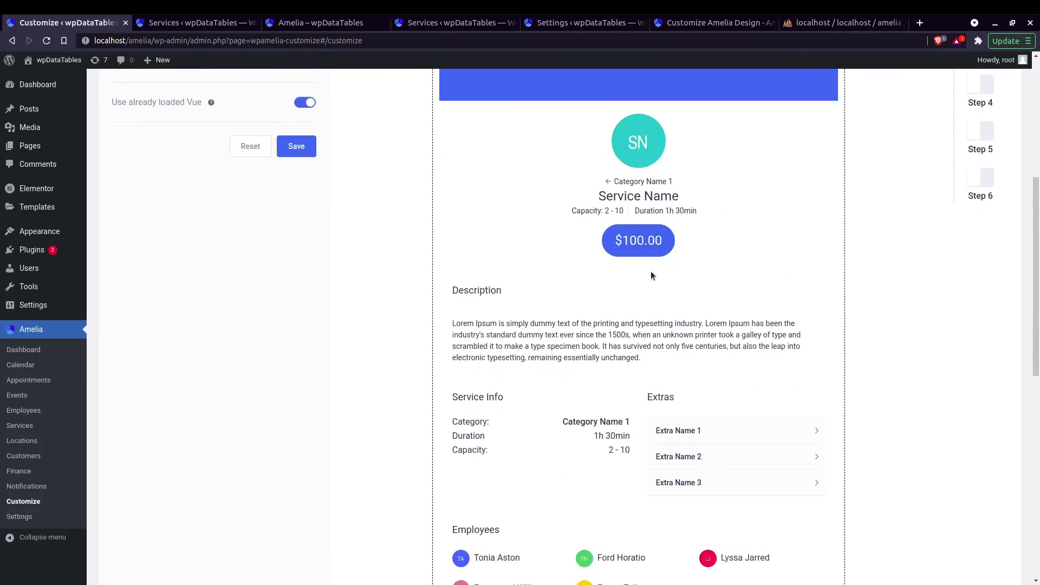
{"action": "scroll", "coordinate": [652, 271], "scroll_direction": "up", "scroll_amount": 1}
{"action": "left_click_drag", "start_coordinate": [591, 238], "coordinate": [680, 256]}
{"action": "left_click_drag", "start_coordinate": [491, 333], "coordinate": [514, 371]}
{"action": "scroll", "coordinate": [515, 373], "scroll_direction": "down", "scroll_amount": 2}
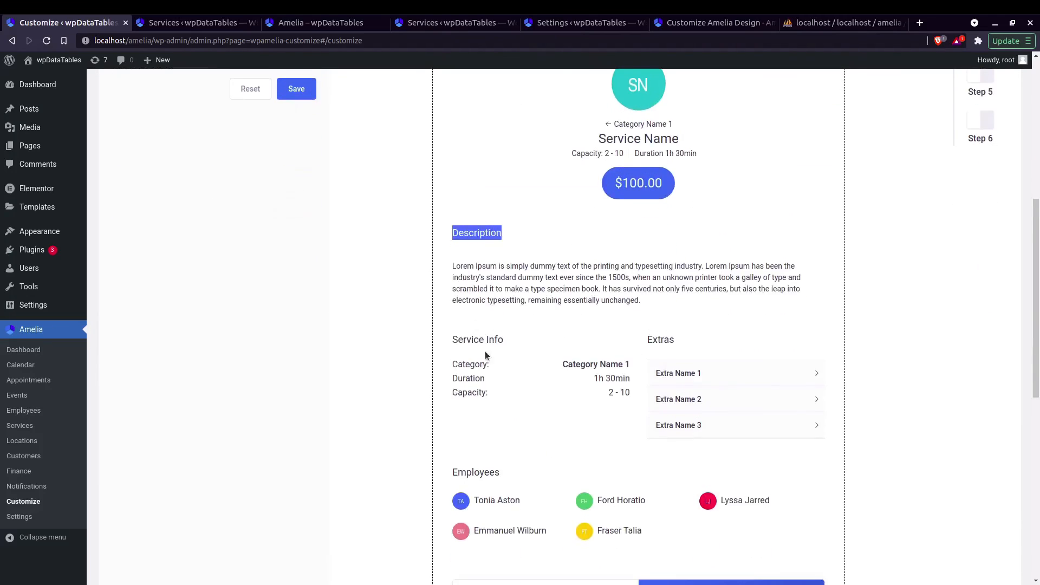
{"action": "scroll", "coordinate": [653, 356], "scroll_direction": "down", "scroll_amount": 4}
{"action": "scroll", "coordinate": [681, 371], "scroll_direction": "up", "scroll_amount": 10}
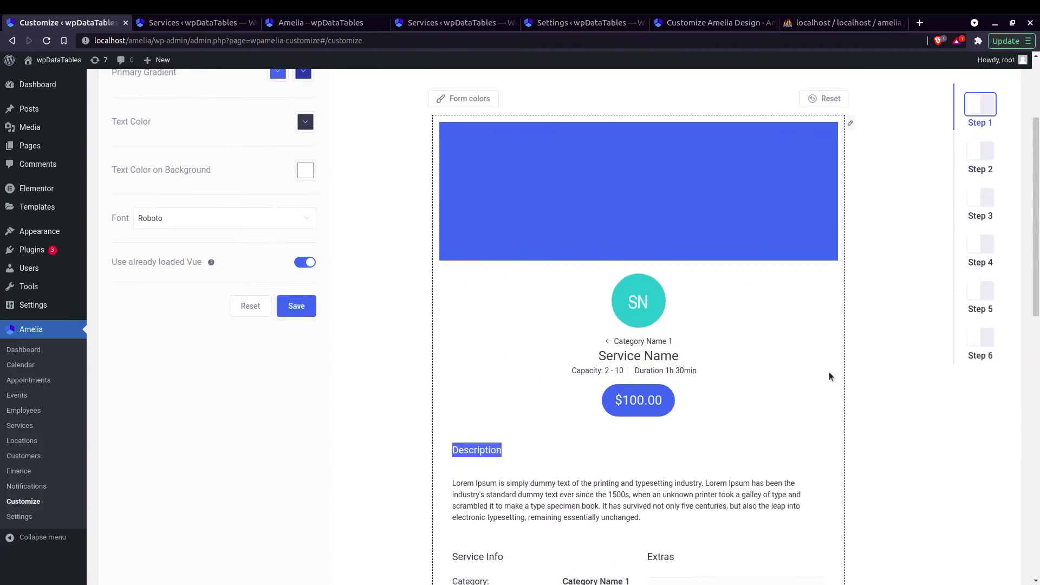
Turn off the Capacity, Duration, Description, Service Info, Extras and Employees visibility in Step 1 of the Catalog Service flow
{"action": "left_click", "coordinate": [850, 221]}
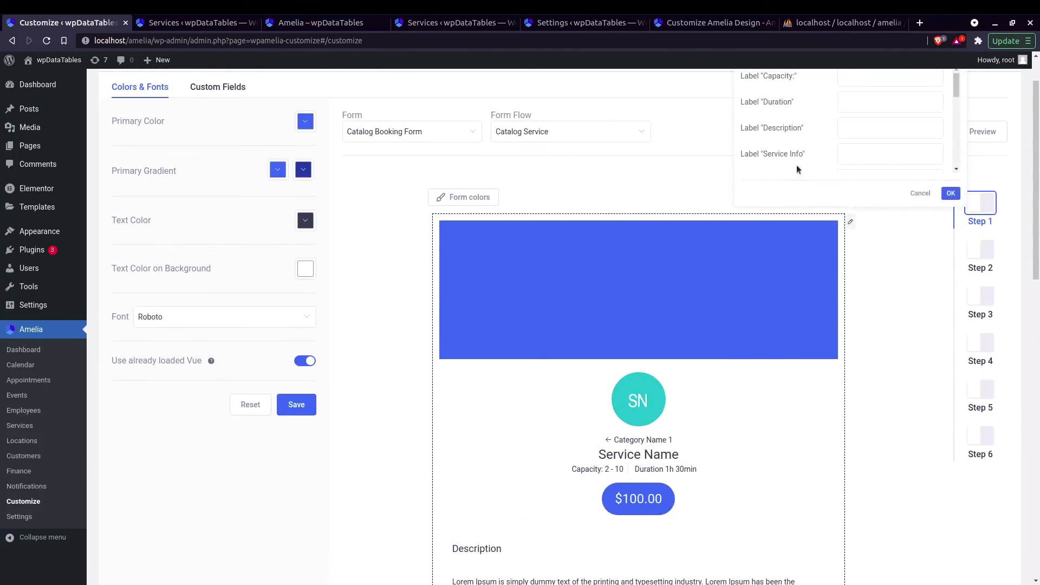
{"action": "scroll", "coordinate": [855, 283], "scroll_direction": "up", "scroll_amount": 1}
{"action": "scroll", "coordinate": [812, 190], "scroll_direction": "down", "scroll_amount": 5}
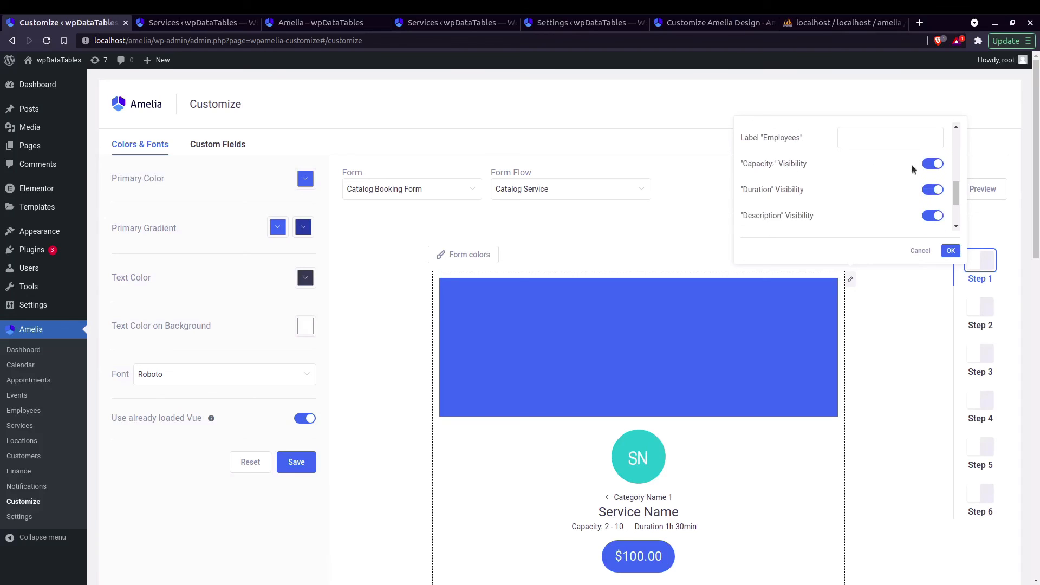
{"action": "left_click", "coordinate": [933, 164]}
{"action": "left_click", "coordinate": [932, 216]}
{"action": "scroll", "coordinate": [894, 192], "scroll_direction": "down", "scroll_amount": 2}
{"action": "left_click", "coordinate": [932, 186]}
{"action": "scroll", "coordinate": [875, 209], "scroll_direction": "down", "scroll_amount": 1}
{"action": "left_click", "coordinate": [925, 215]}
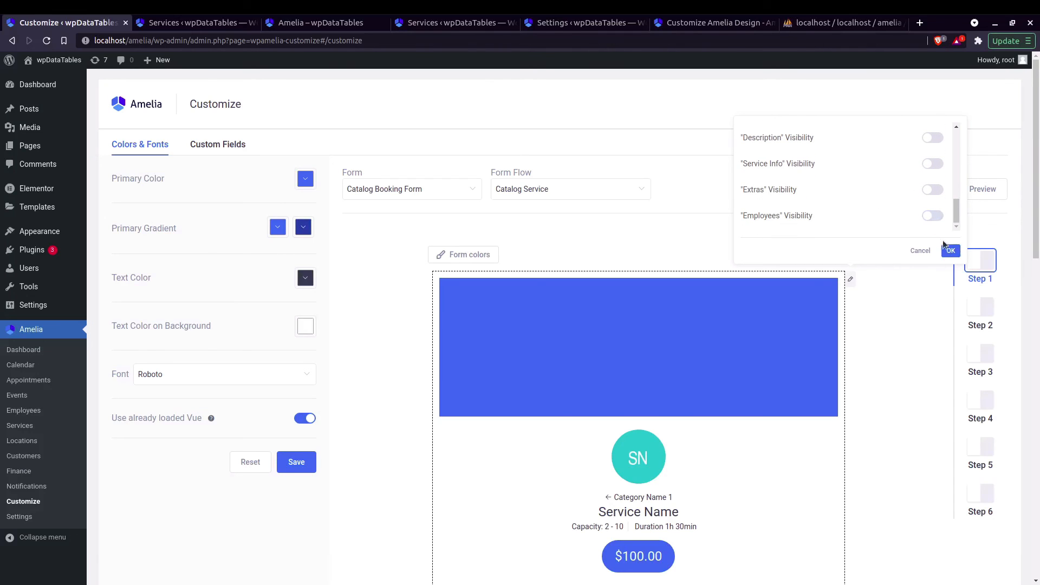
{"action": "left_click", "coordinate": [762, 365]}
Go to Step 2 of the Catalog Service flow and move the Locations field below the Employee field
{"action": "scroll", "coordinate": [747, 352], "scroll_direction": "down", "scroll_amount": 5}
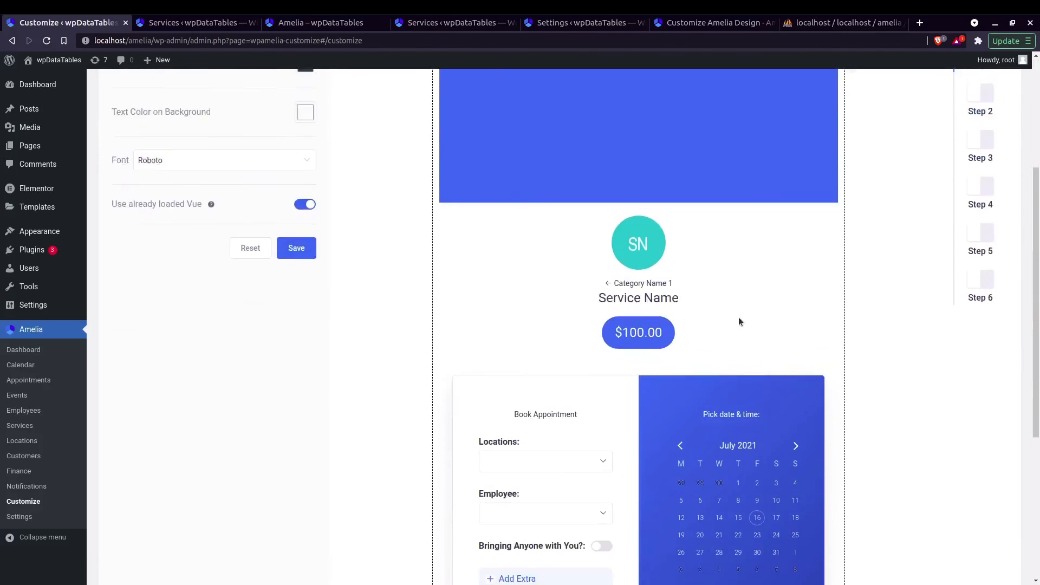
{"action": "scroll", "coordinate": [635, 307], "scroll_direction": "down", "scroll_amount": 2}
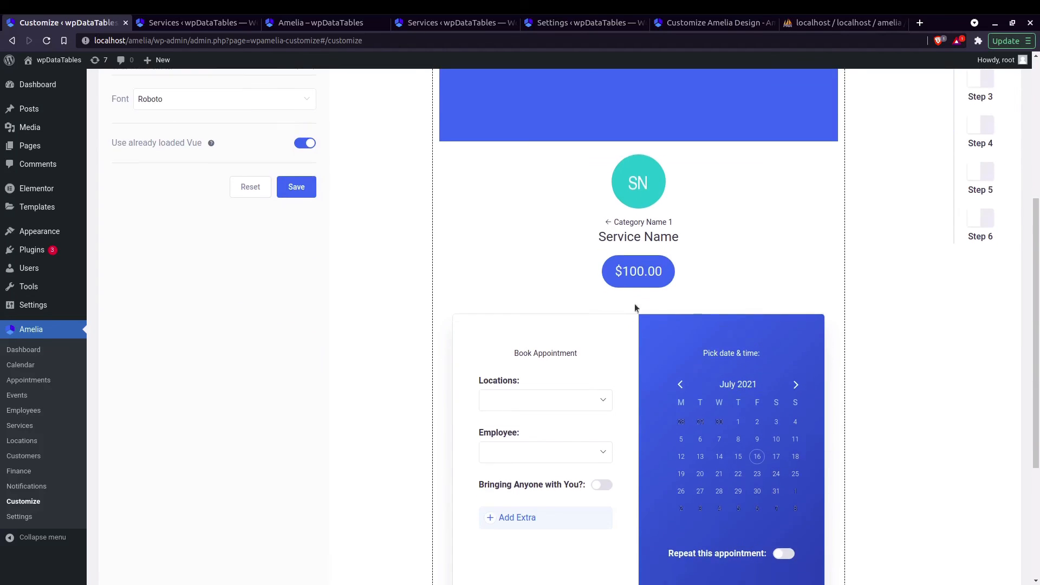
{"action": "scroll", "coordinate": [738, 210], "scroll_direction": "down", "scroll_amount": 3}
{"action": "left_click", "coordinate": [733, 274]}
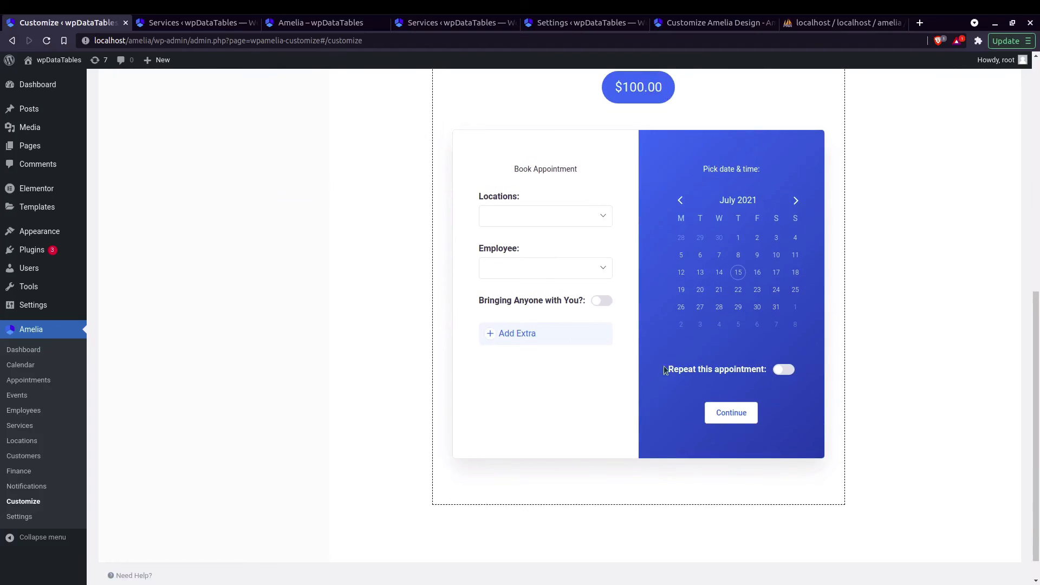
{"action": "scroll", "coordinate": [650, 363], "scroll_direction": "up", "scroll_amount": 5}
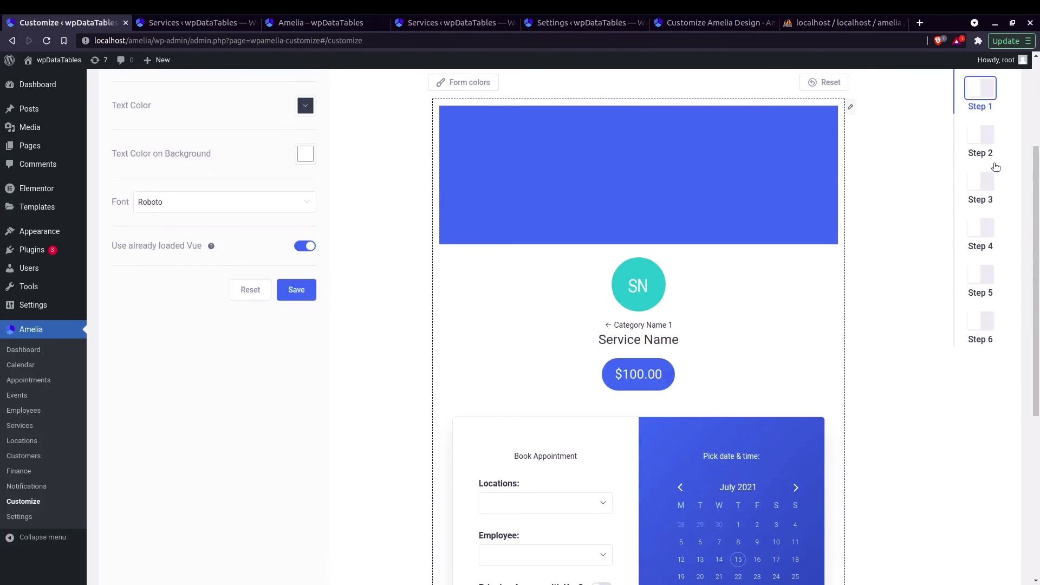
{"action": "left_click", "coordinate": [980, 135]}
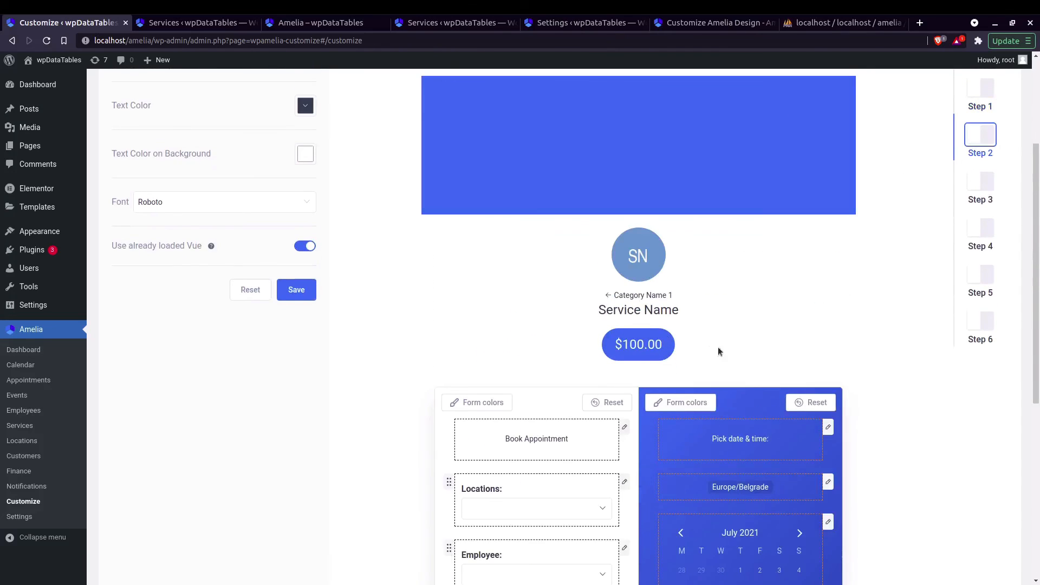
{"action": "scroll", "coordinate": [708, 350], "scroll_direction": "down", "scroll_amount": 4}
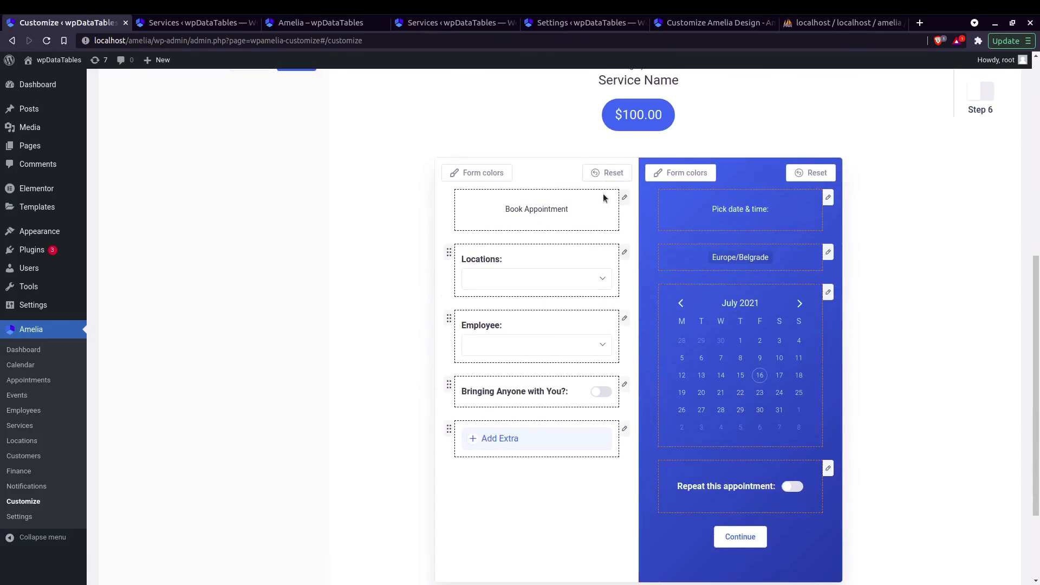
{"action": "scroll", "coordinate": [605, 198], "scroll_direction": "up", "scroll_amount": 3}
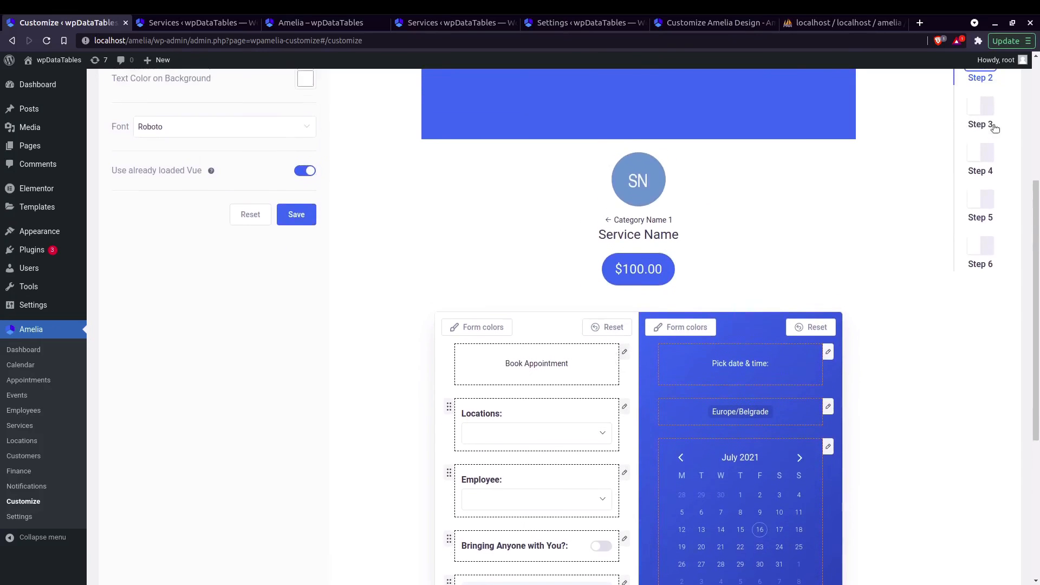
{"action": "scroll", "coordinate": [656, 334], "scroll_direction": "down", "scroll_amount": 1}
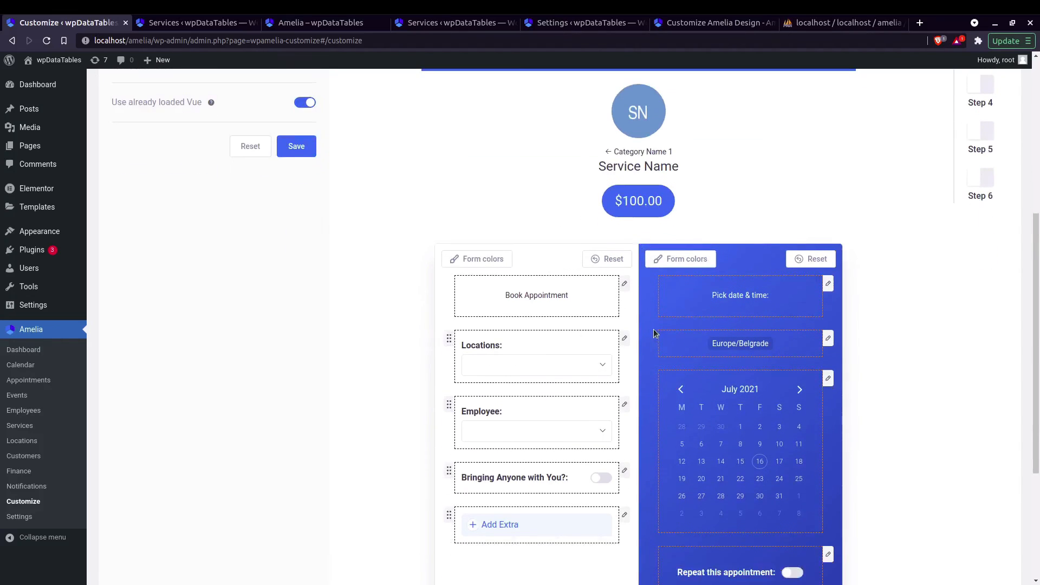
{"action": "scroll", "coordinate": [656, 333], "scroll_direction": "down", "scroll_amount": 2}
{"action": "left_click_drag", "start_coordinate": [450, 210], "coordinate": [471, 276]}
{"action": "scroll", "coordinate": [660, 309], "scroll_direction": "up", "scroll_amount": 1}
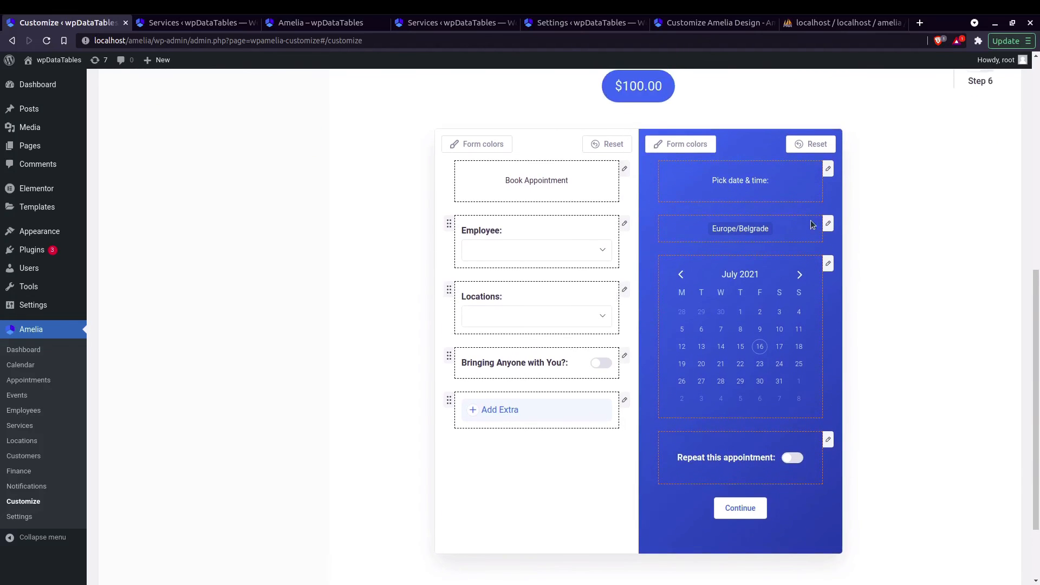
Check the time zone's display option and the calendar's End Time Visibility option in Step 2 without changing them
{"action": "left_click", "coordinate": [828, 224]}
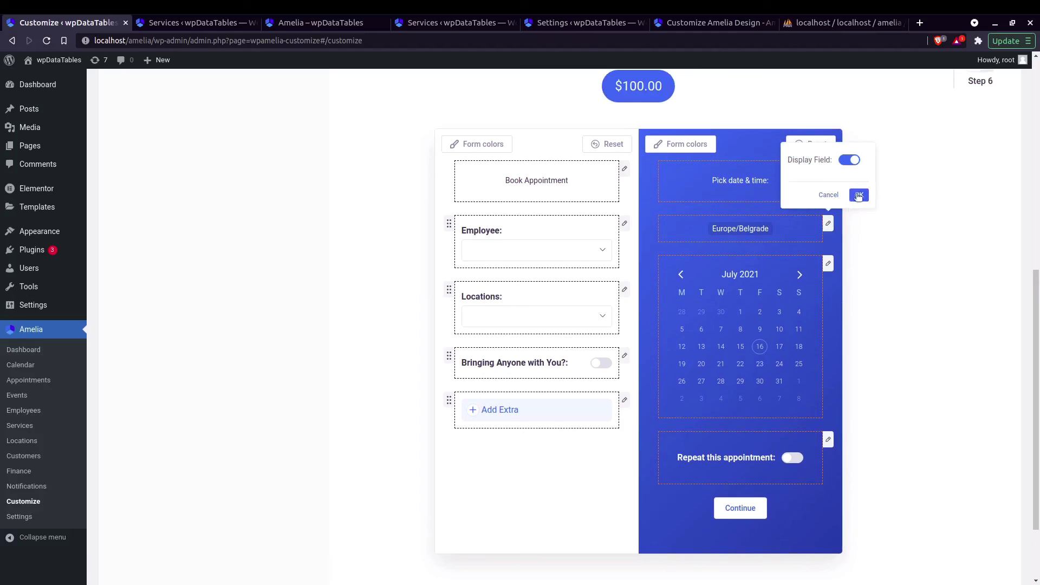
{"action": "scroll", "coordinate": [798, 206], "scroll_direction": "up", "scroll_amount": 2}
{"action": "left_click", "coordinate": [807, 297]}
{"action": "left_click", "coordinate": [829, 321]}
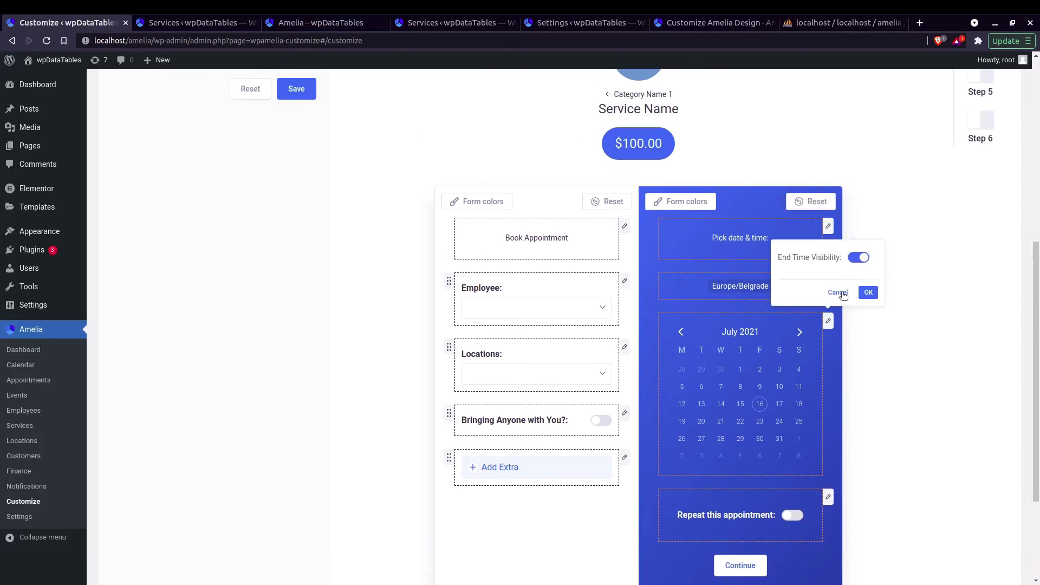
{"action": "left_click", "coordinate": [837, 293]}
{"action": "scroll", "coordinate": [727, 232], "scroll_direction": "up", "scroll_amount": 6}
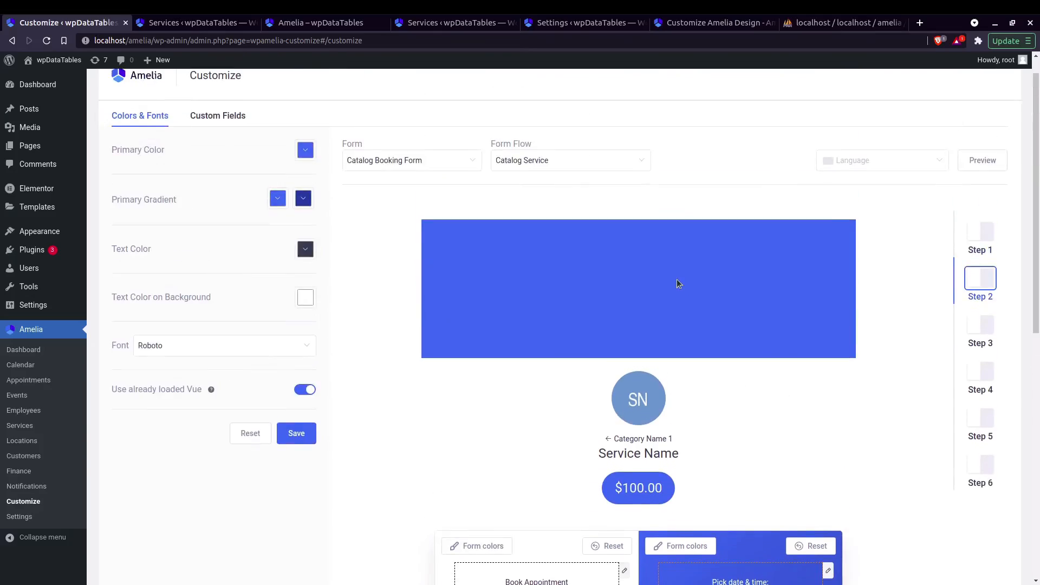